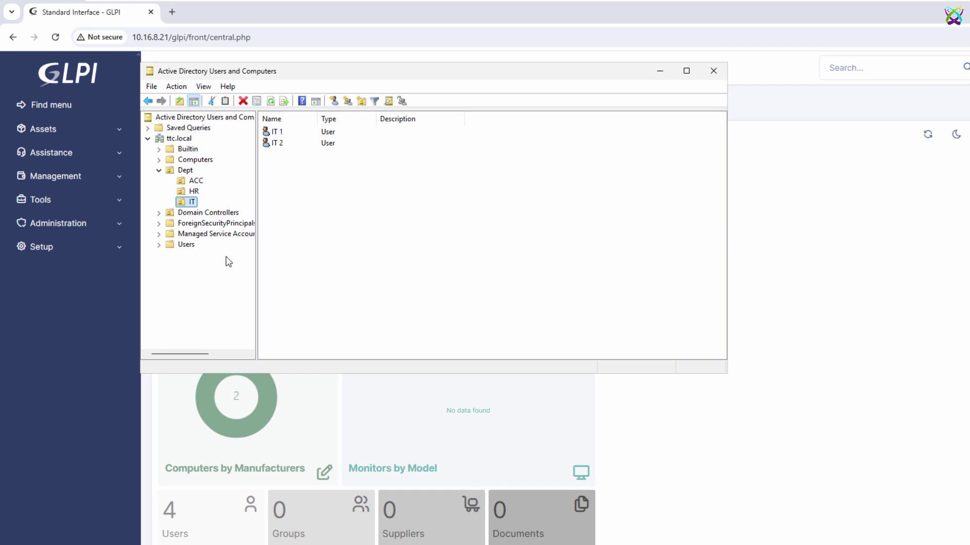
Step: Browse the Dept OU's ACC, HR and IT users, then minimize the directory to show the desktop
{"action": "left_click", "coordinate": [183, 170]}
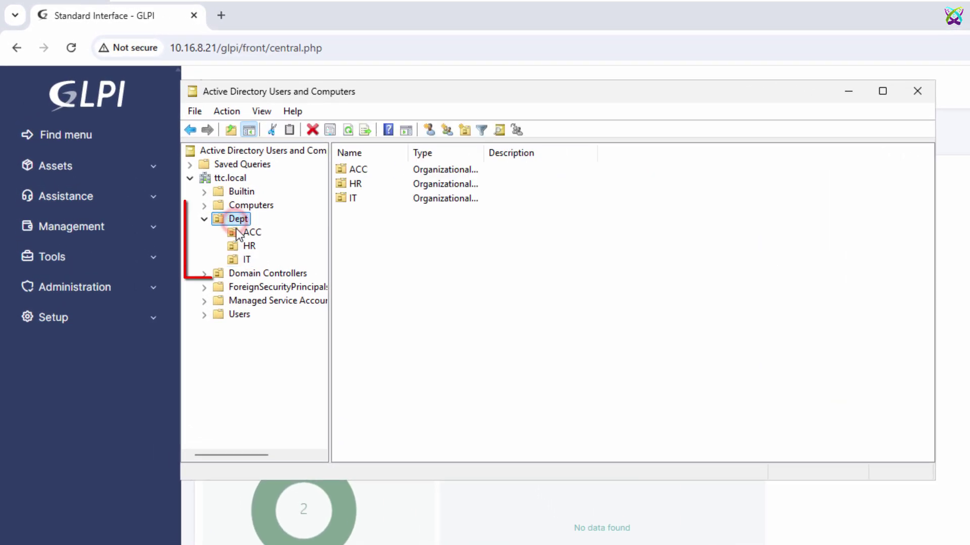
{"action": "left_click", "coordinate": [242, 233]}
{"action": "left_click", "coordinate": [244, 246]}
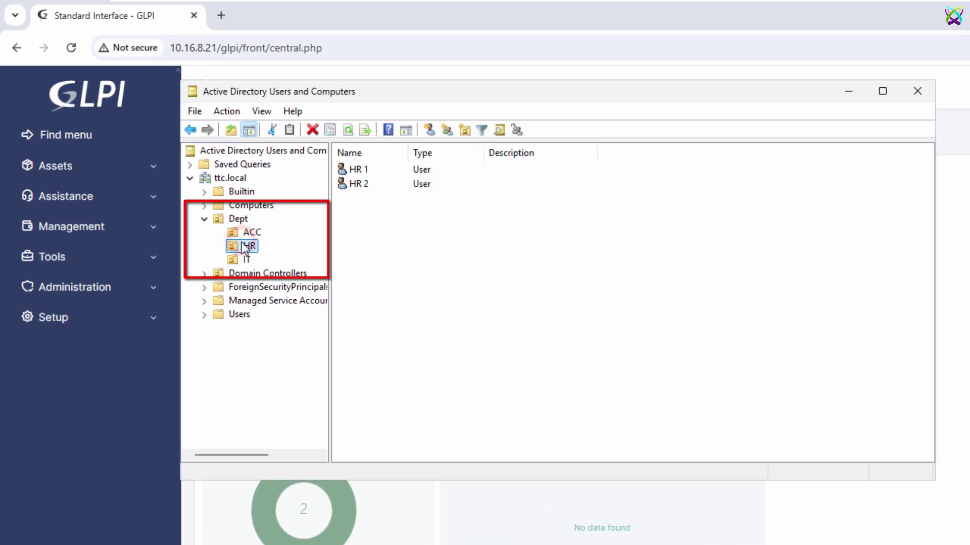
{"action": "left_click", "coordinate": [246, 259]}
{"action": "left_click", "coordinate": [238, 221]}
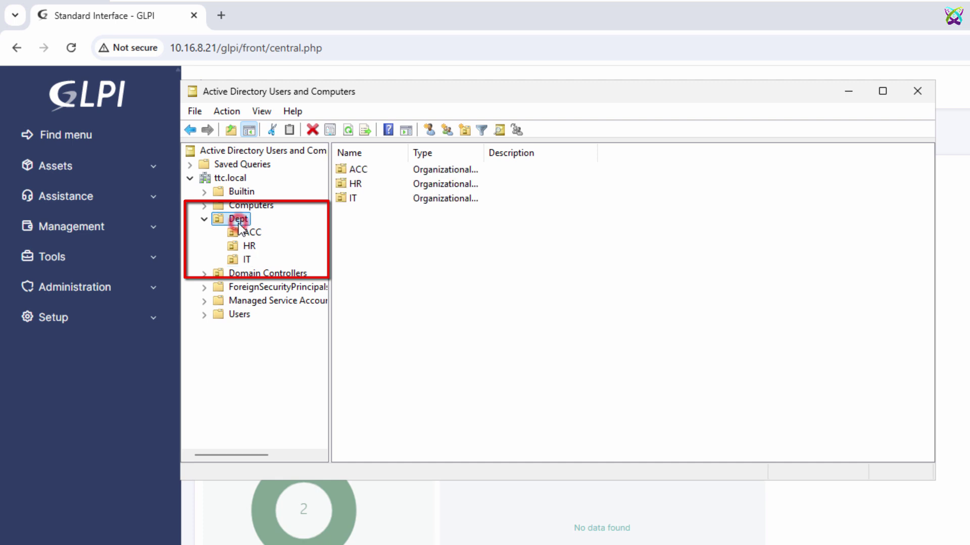
{"action": "left_click", "coordinate": [244, 234]}
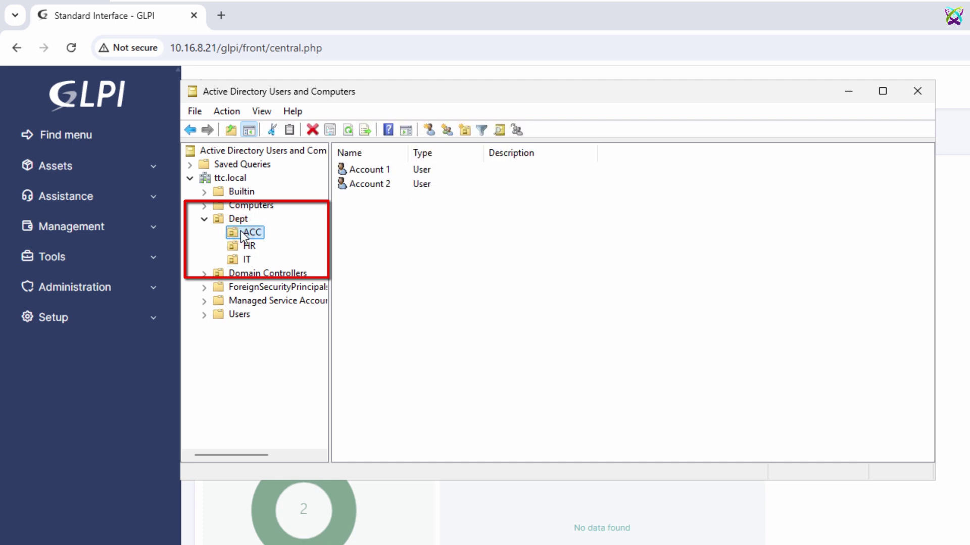
{"action": "left_click", "coordinate": [839, 89]}
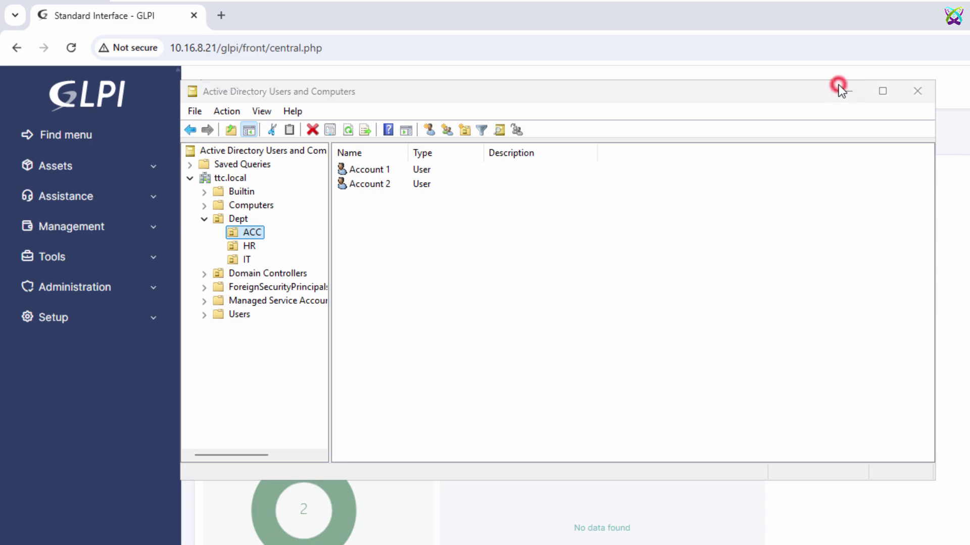
{"action": "key", "text": "super+d"}
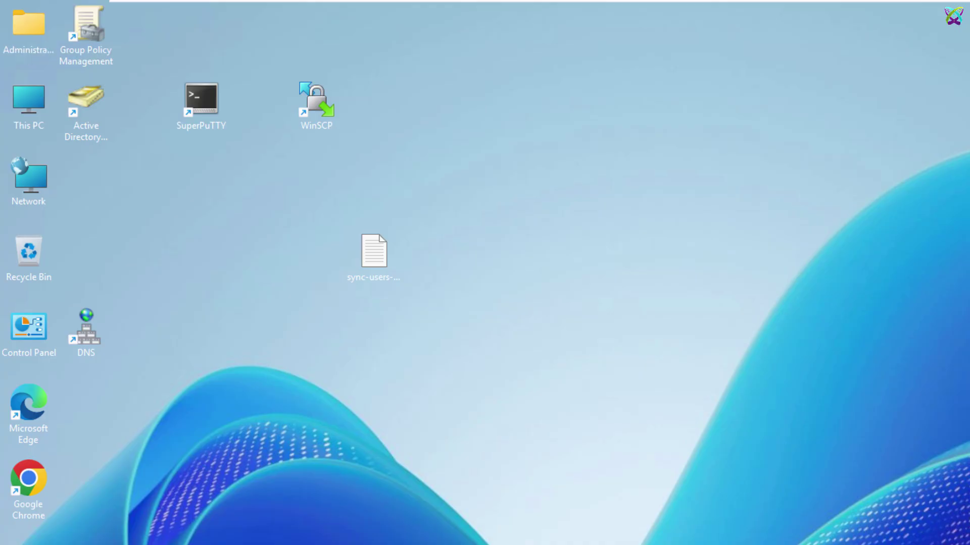
Step: Review the Active Directory and GLPI server addresses in the LDAPS notes, then minimize Notepad
{"action": "key", "text": "alt+Tab"}
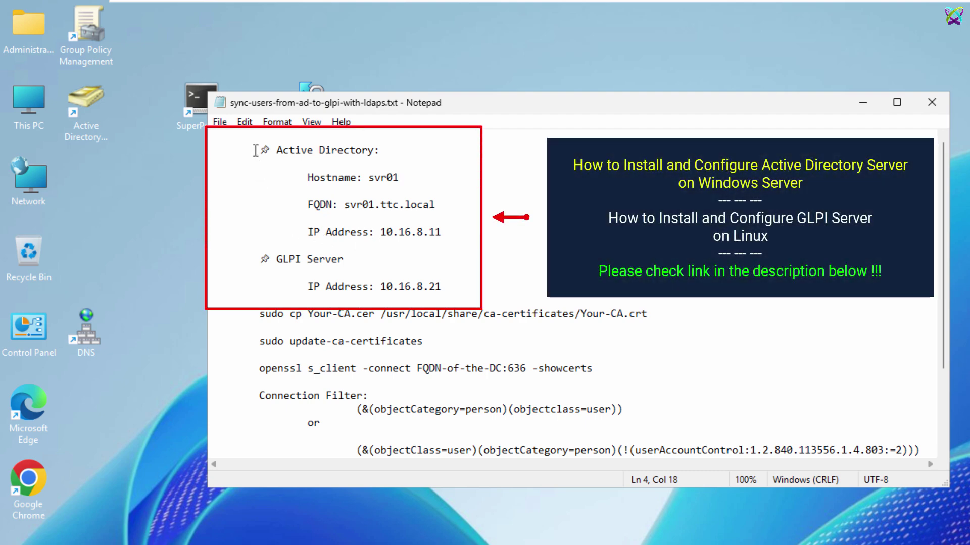
{"action": "left_click_drag", "start_coordinate": [255, 150], "coordinate": [255, 164]}
{"action": "left_click_drag", "start_coordinate": [343, 236], "coordinate": [484, 294]}
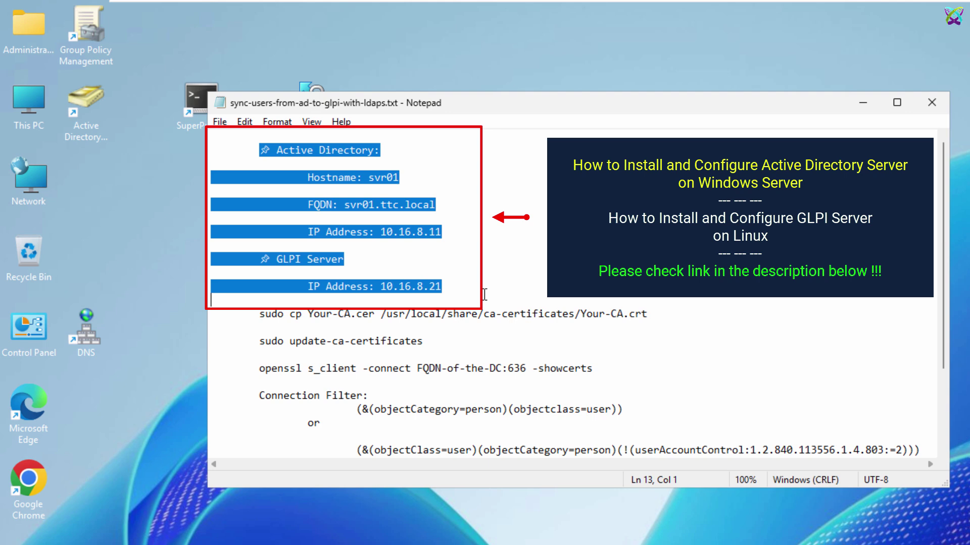
{"action": "left_click", "coordinate": [862, 106]}
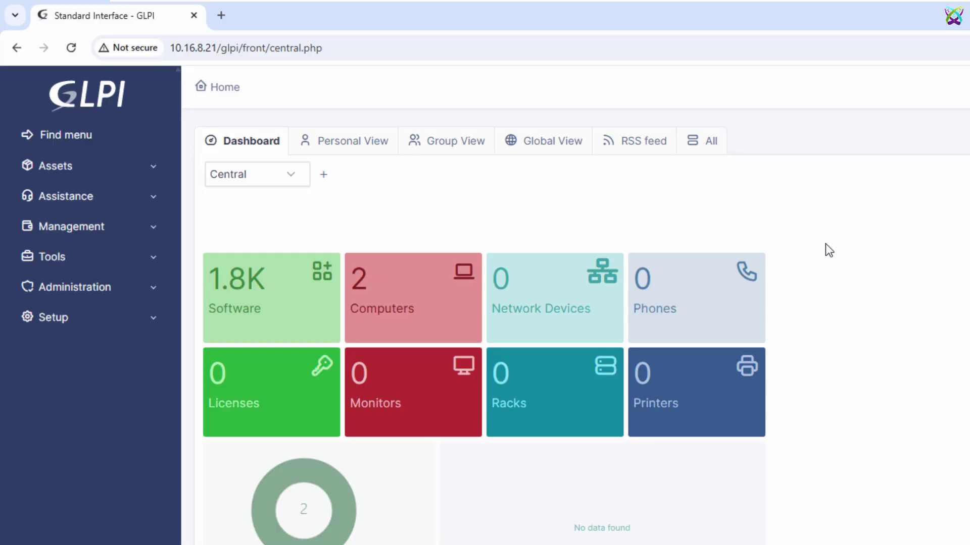
{"action": "left_click", "coordinate": [69, 53]}
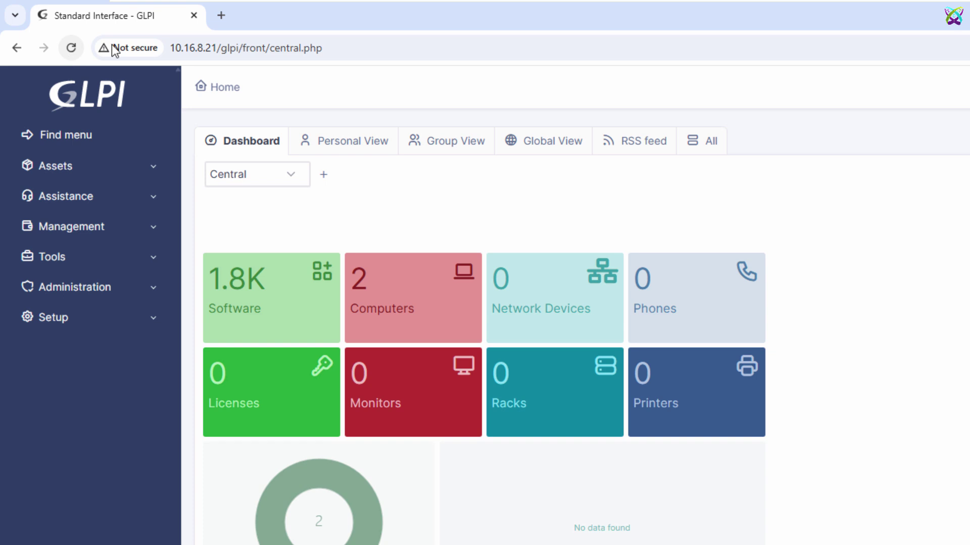
{"action": "key", "text": "alt+Tab"}
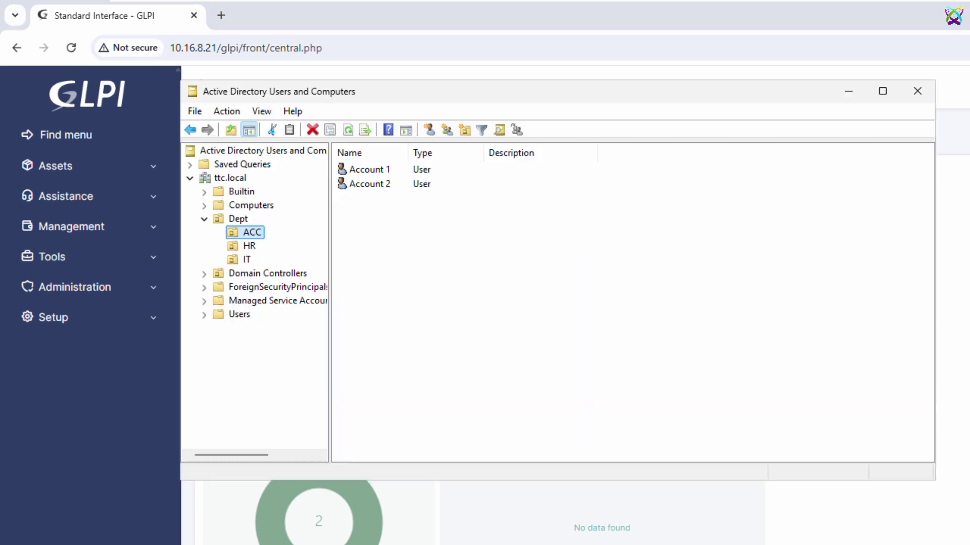
{"action": "left_click", "coordinate": [234, 221]}
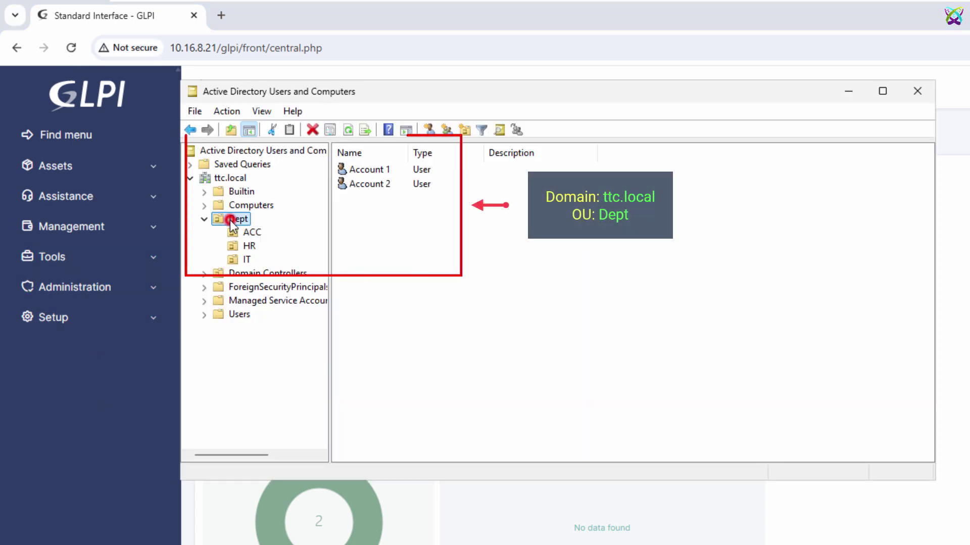
{"action": "left_click", "coordinate": [236, 232]}
{"action": "left_click", "coordinate": [238, 246]}
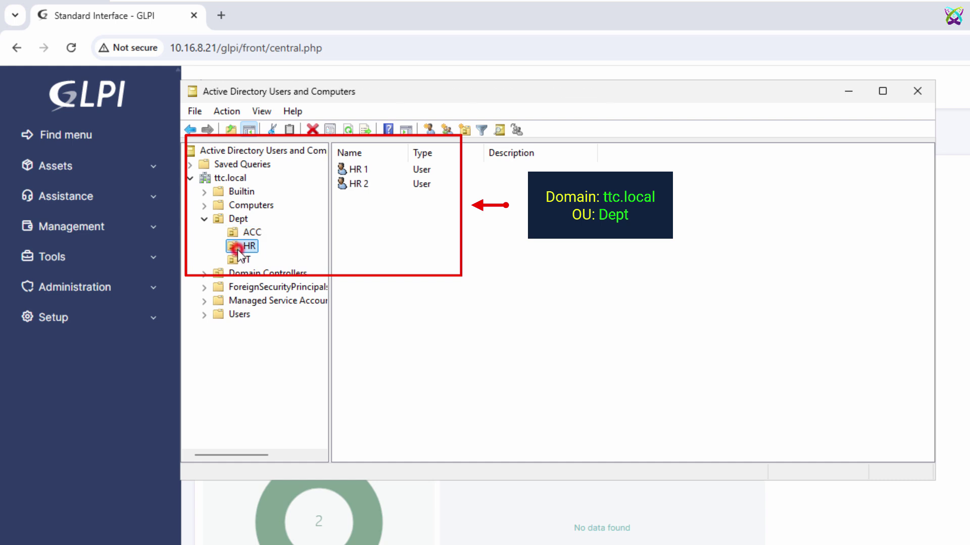
{"action": "left_click", "coordinate": [240, 259]}
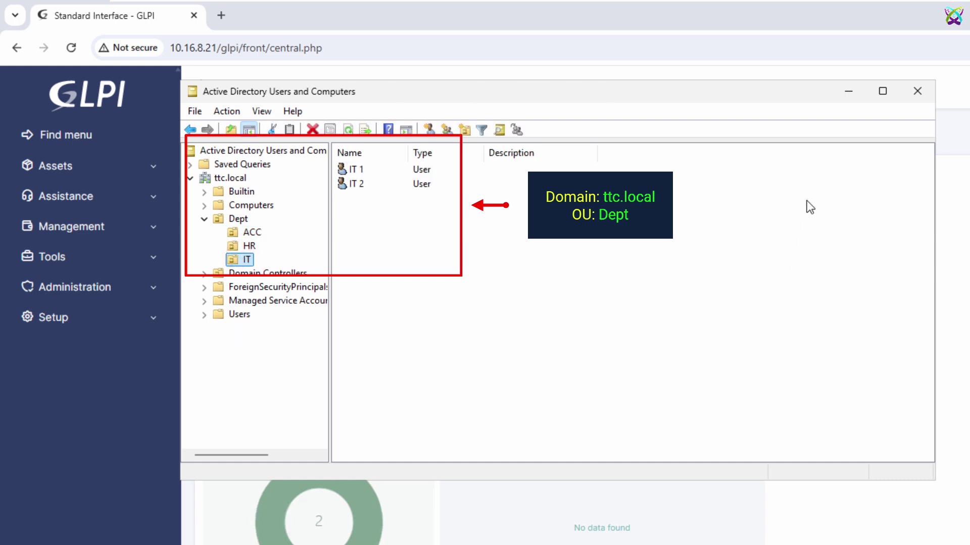
{"action": "left_click", "coordinate": [847, 93]}
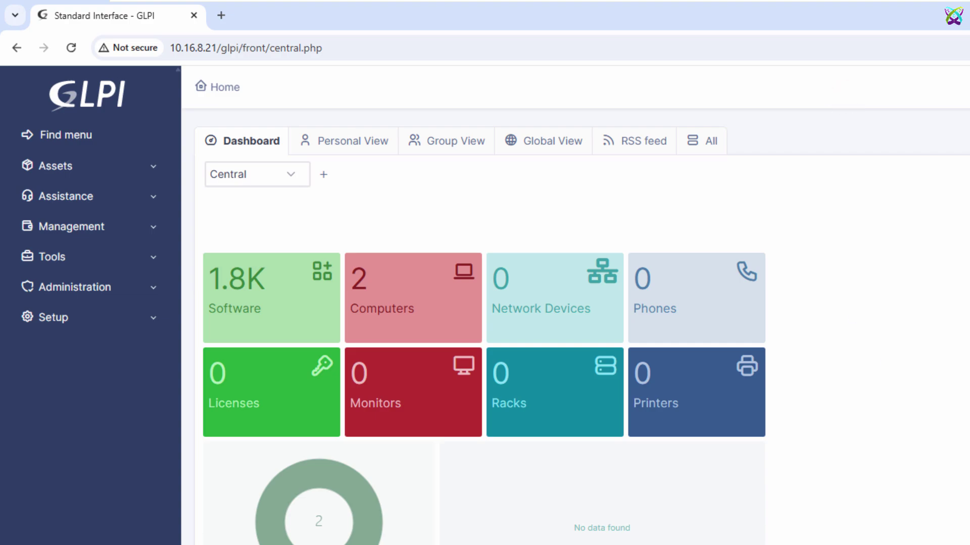
Step: Open the SuperPuTTY session to the GLPI server, refresh its prompt, and minimize it
{"action": "key", "text": "super+d"}
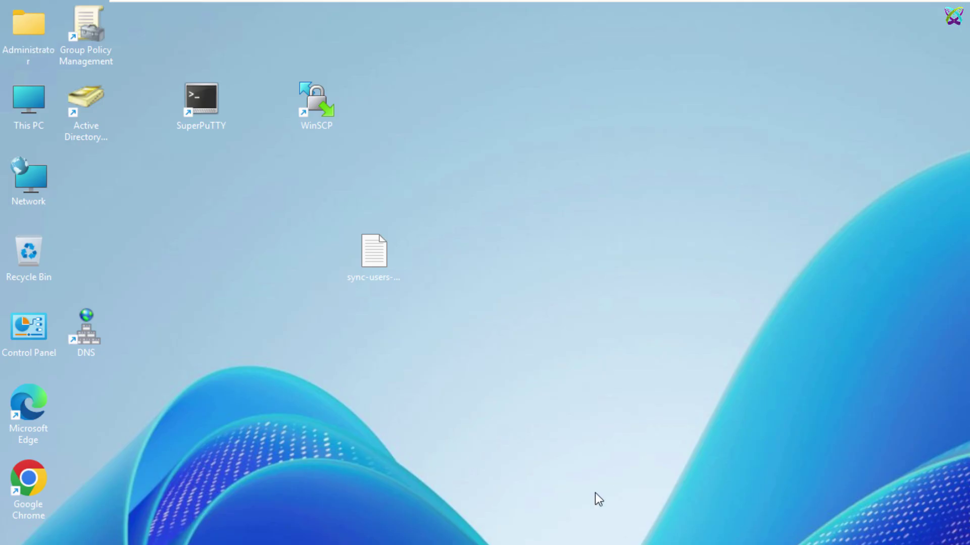
{"action": "left_click", "coordinate": [220, 110]}
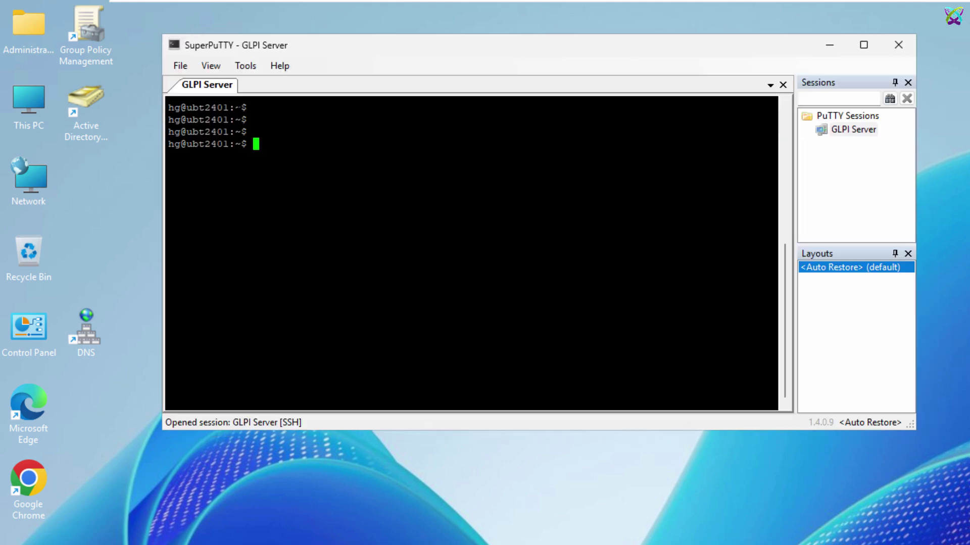
{"action": "left_click", "coordinate": [307, 138]}
{"action": "key", "text": "Return"}
{"action": "key", "text": "Return"}
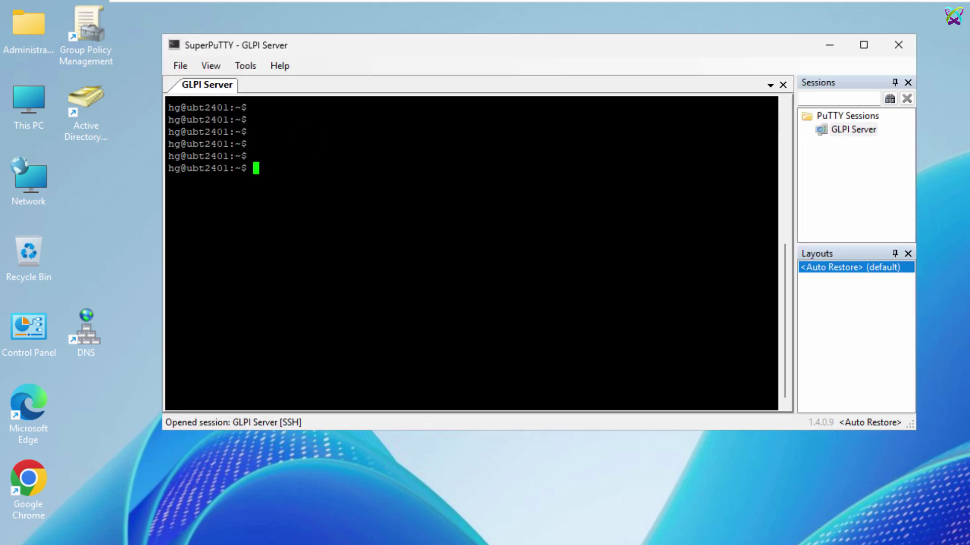
{"action": "key", "text": "Return"}
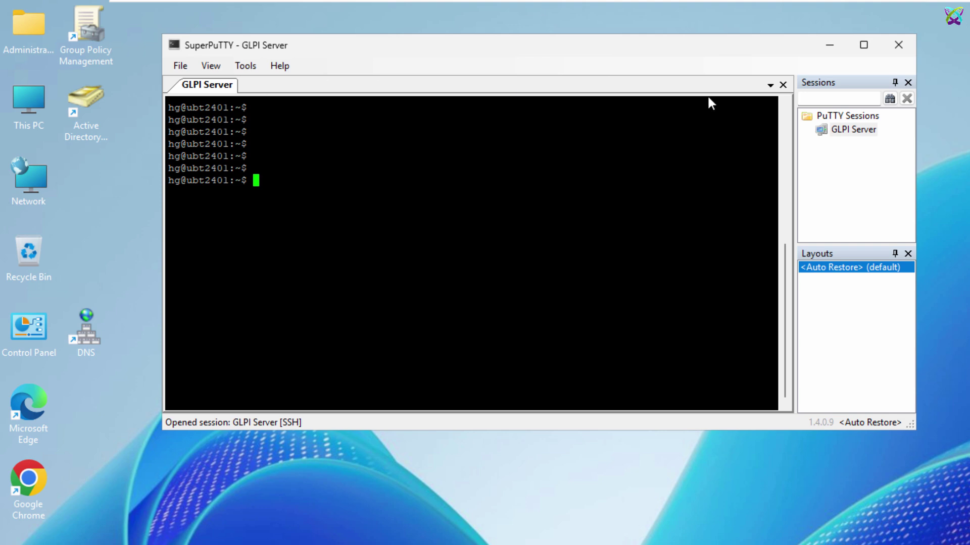
{"action": "left_click", "coordinate": [828, 48]}
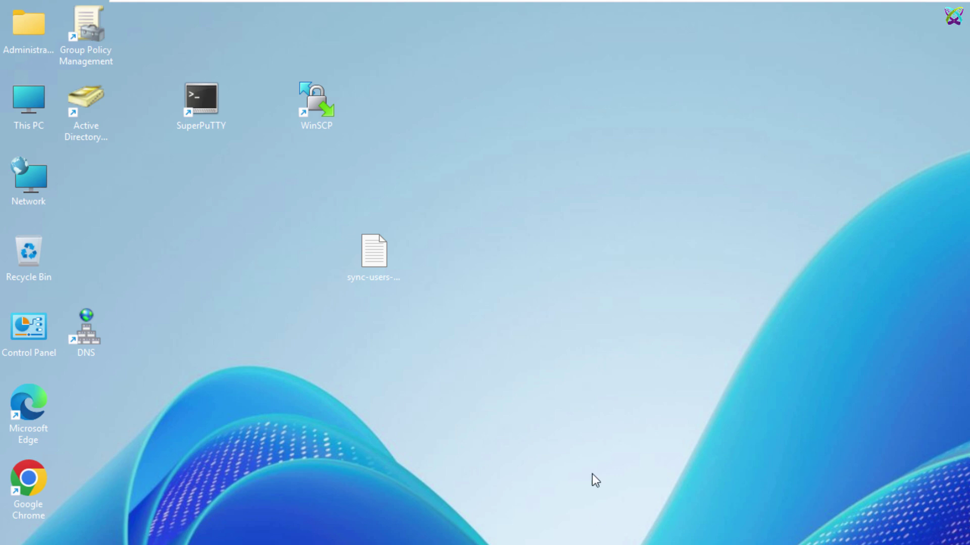
Step: Launch WinSCP's GLPI-Server session, browse the local Desktop and remote /home/hg/ files, then minimize it
{"action": "double_click", "coordinate": [321, 120]}
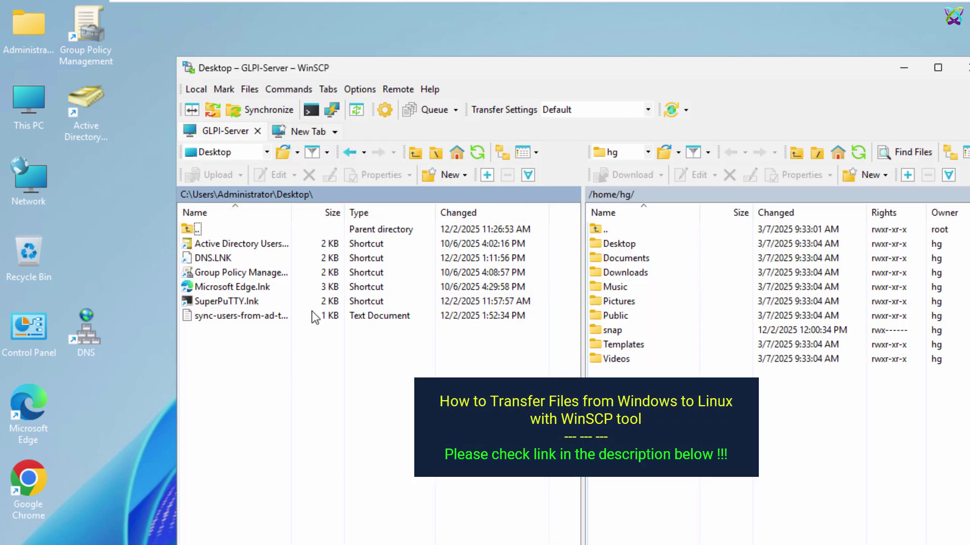
{"action": "left_click", "coordinate": [249, 244]}
{"action": "left_click", "coordinate": [245, 260]}
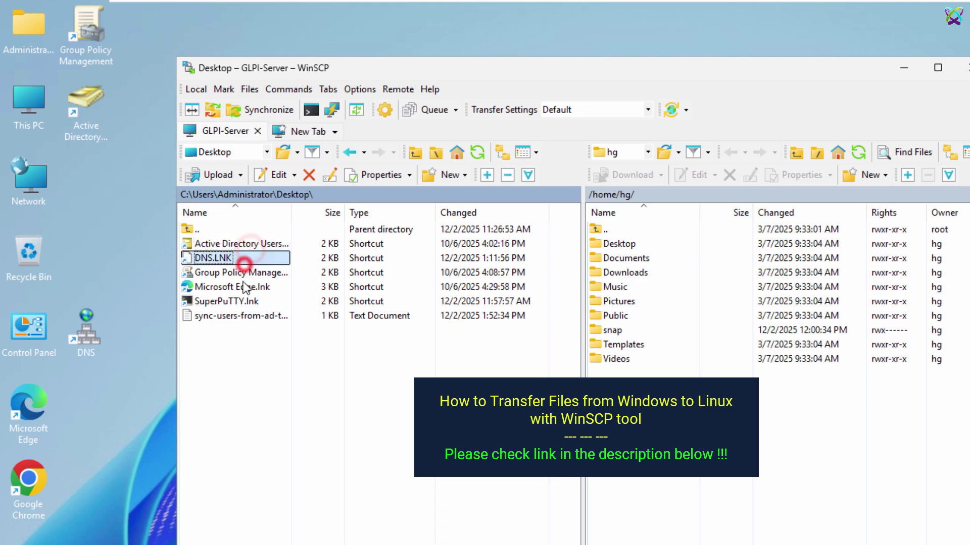
{"action": "left_click", "coordinate": [245, 287]}
{"action": "left_click", "coordinate": [657, 347]}
{"action": "left_click", "coordinate": [639, 303]}
{"action": "left_click", "coordinate": [628, 259]}
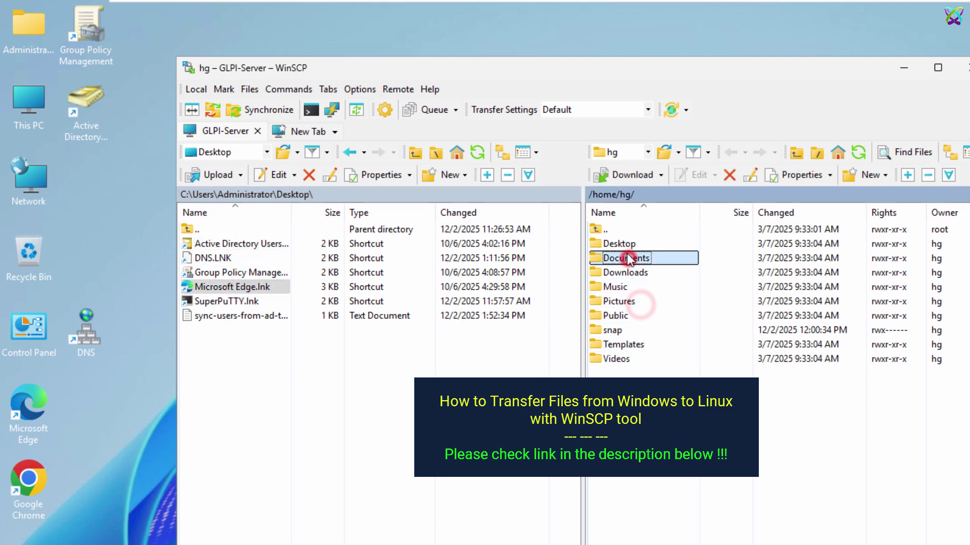
{"action": "left_click", "coordinate": [619, 243]}
{"action": "left_click", "coordinate": [505, 280]}
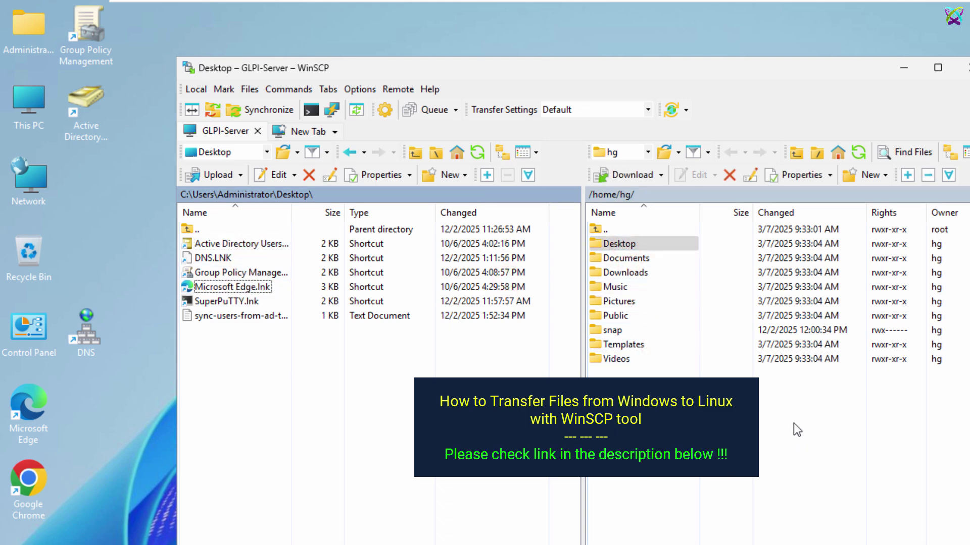
{"action": "left_click", "coordinate": [907, 72]}
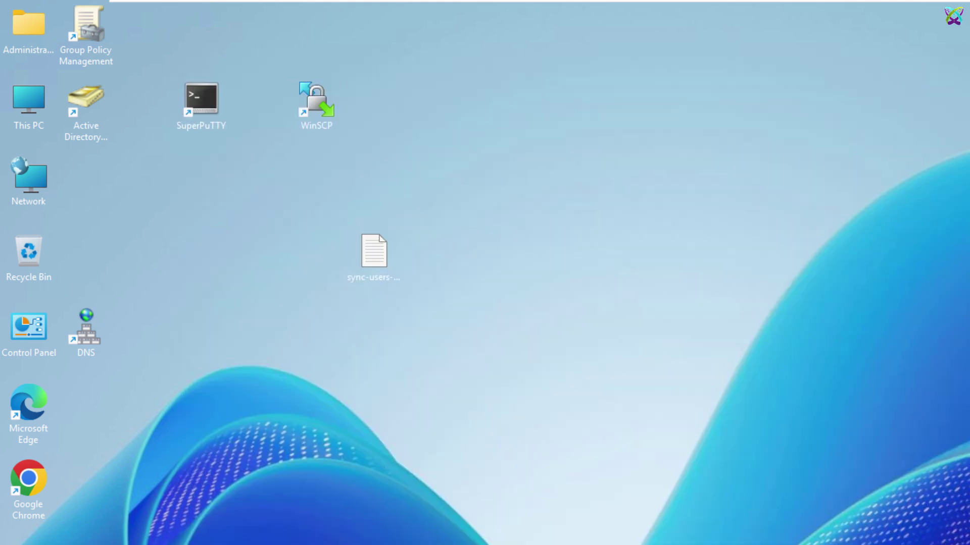
Step: Add '10.16.8.11 svr01.ttc.local svr01' to /etc/hosts with sudo vim and save it
{"action": "key", "text": "alt+Tab"}
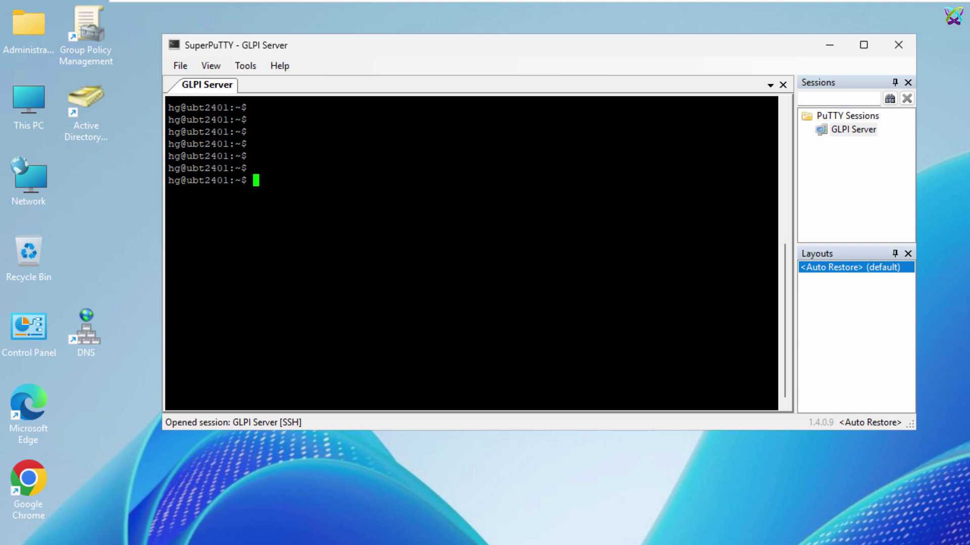
{"action": "left_click", "coordinate": [601, 169]}
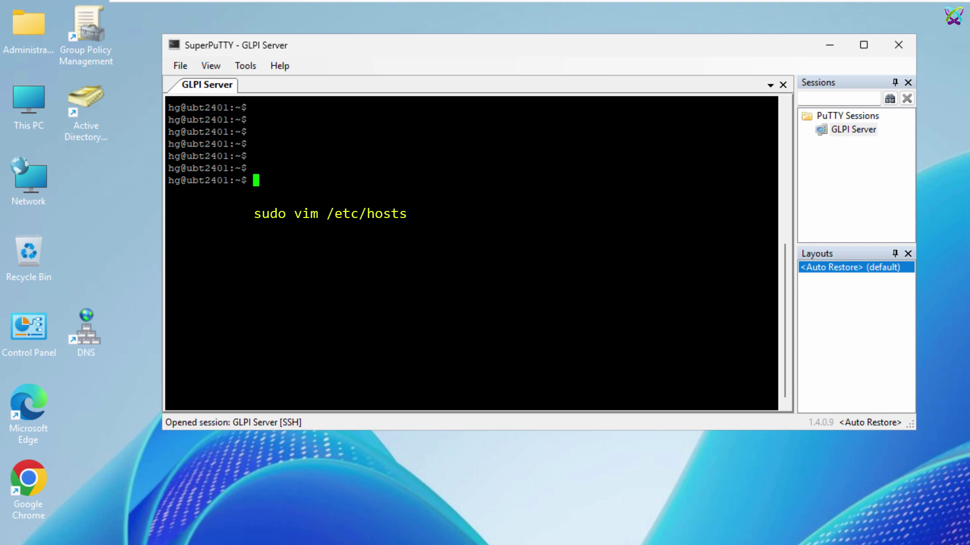
{"action": "type", "text": "sudo vim /etc/hosts"}
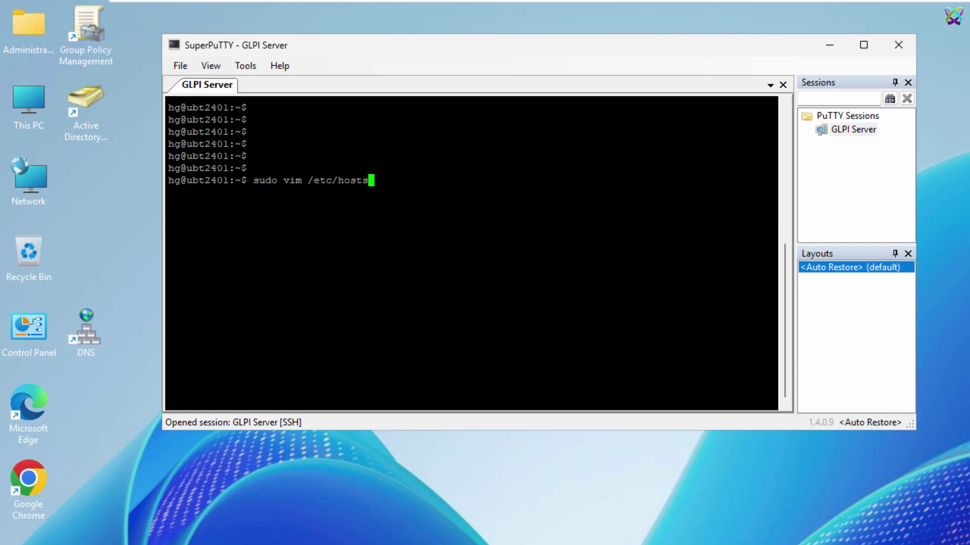
{"action": "key", "text": "Return"}
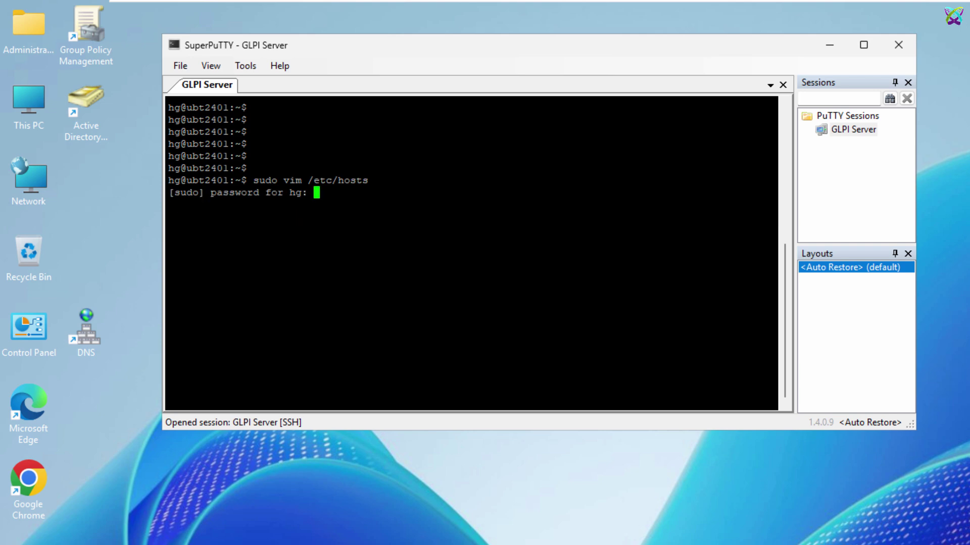
{"action": "key", "text": "Return"}
{"action": "key", "text": "Down"}
{"action": "key", "text": "Down"}
{"action": "key", "text": "Down"}
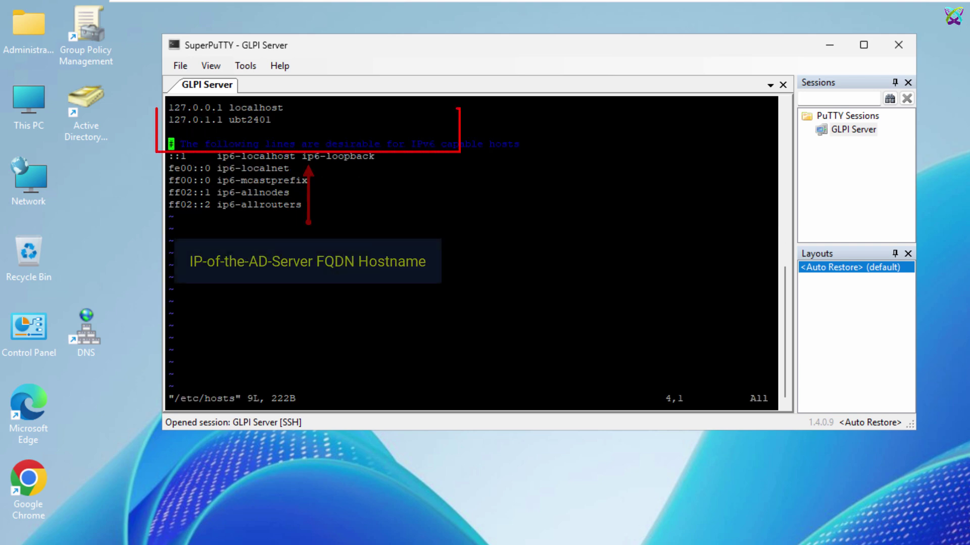
{"action": "key", "text": "Up"}
{"action": "type", "text": "i10.16.8"}
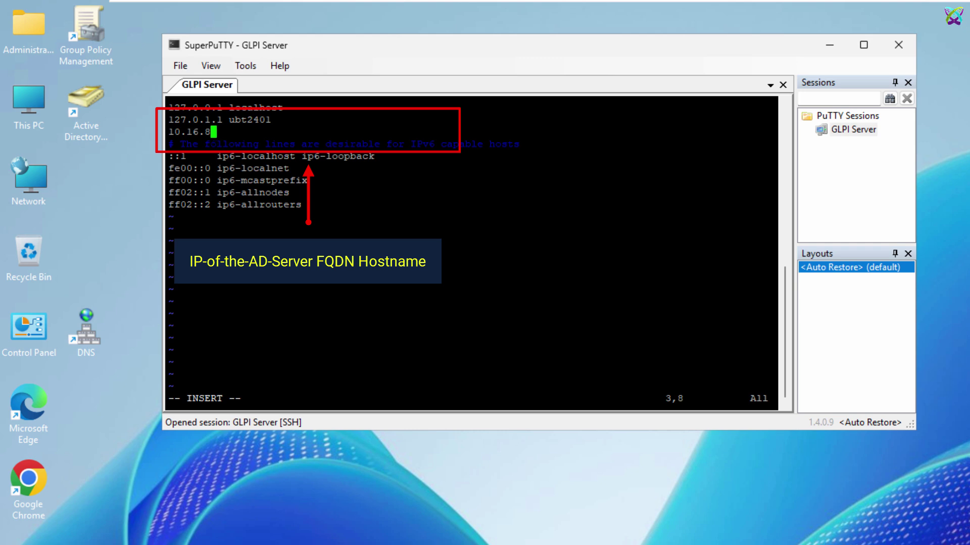
{"action": "type", "text": ".11 svr01."}
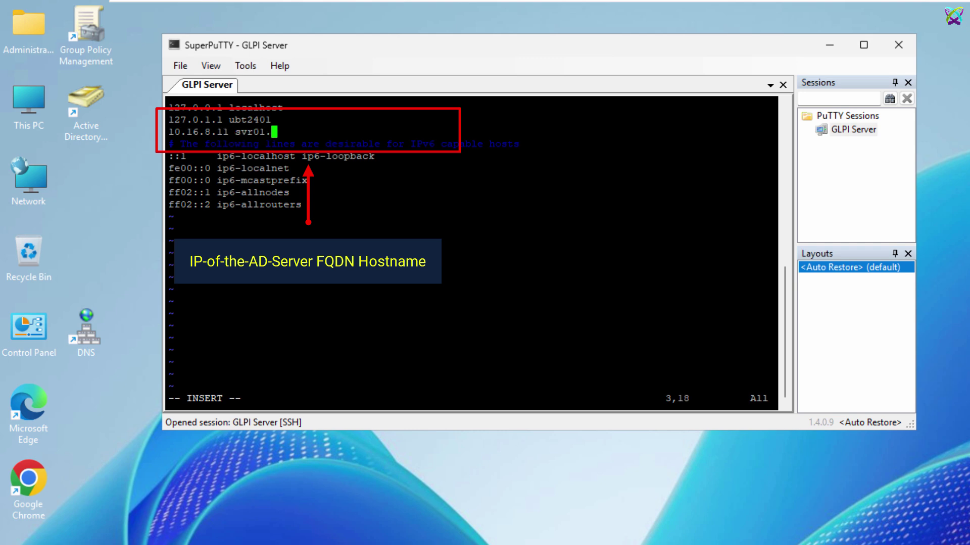
{"action": "type", "text": "ttc.local svr01"}
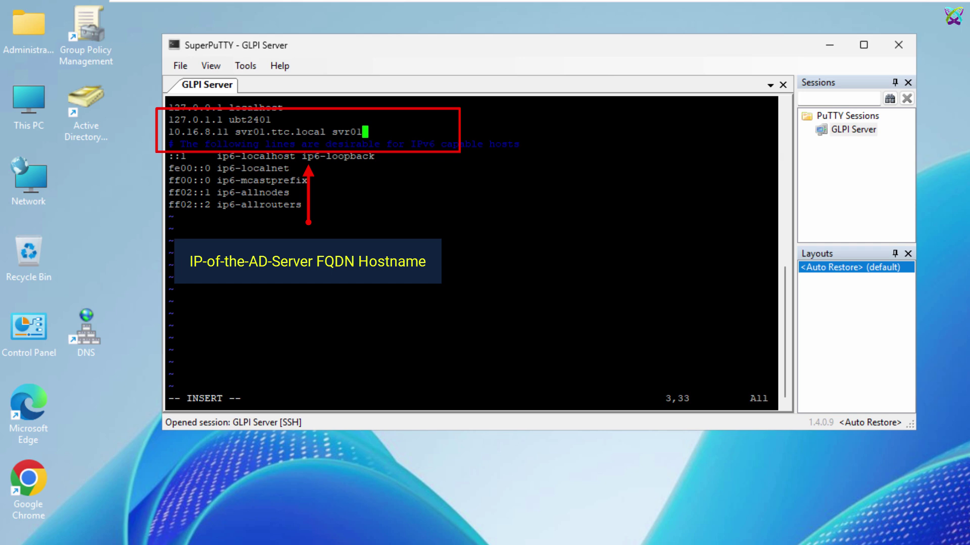
{"action": "key", "text": "Escape"}
{"action": "type", "text": ":x"}
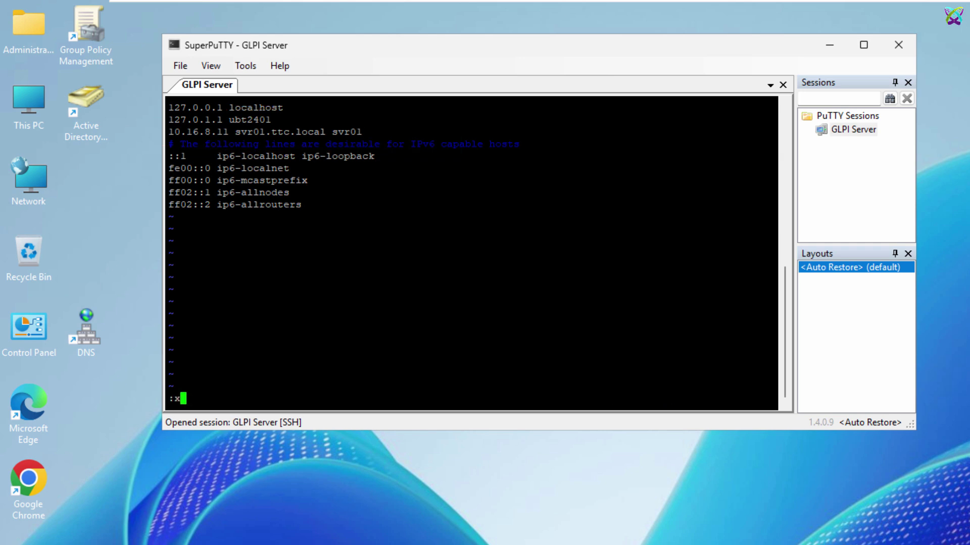
{"action": "key", "text": "Return"}
{"action": "key", "text": "Return"}
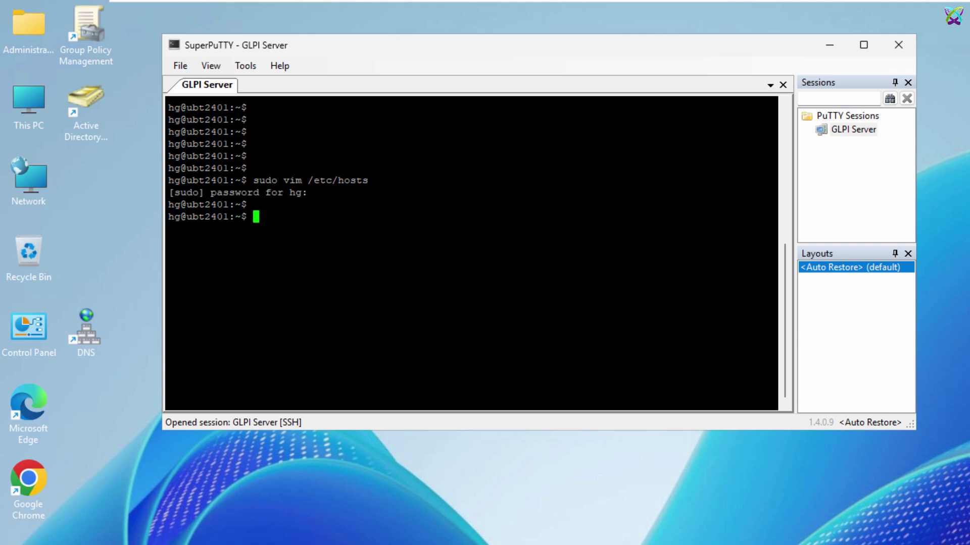
Step: Ping svr01.ttc.local to confirm resolution, then minimize the terminal
{"action": "type", "text": "ping svr01.ttc.l"}
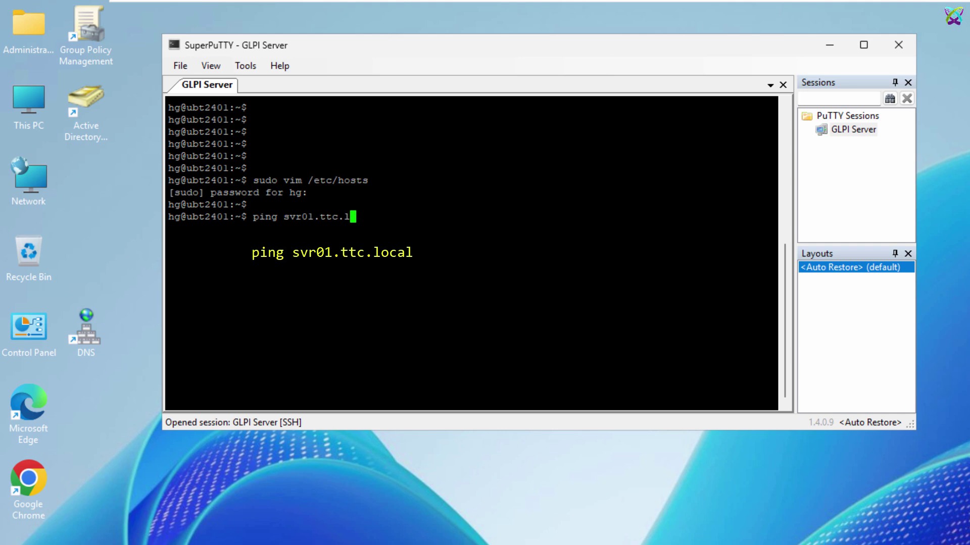
{"action": "type", "text": "ocal"}
{"action": "key", "text": "Return"}
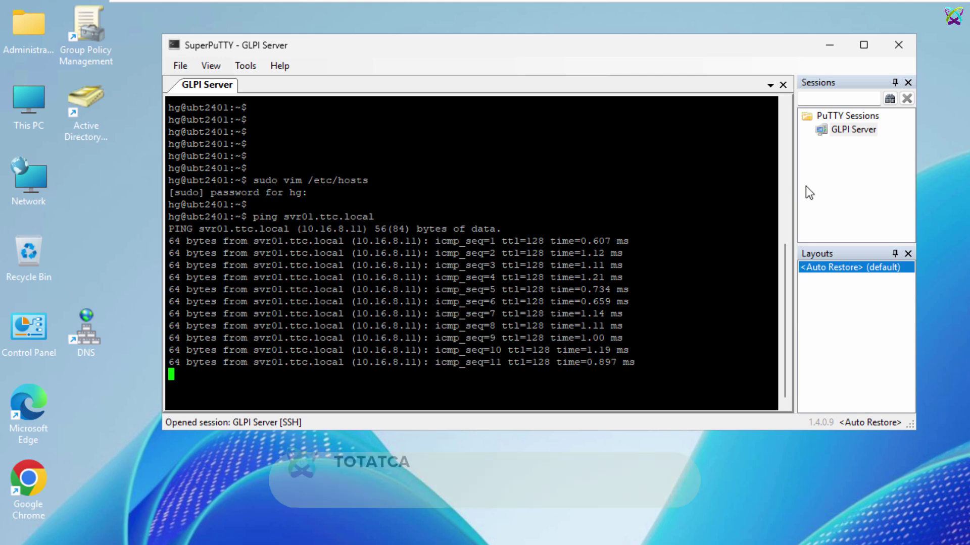
{"action": "left_click", "coordinate": [827, 46]}
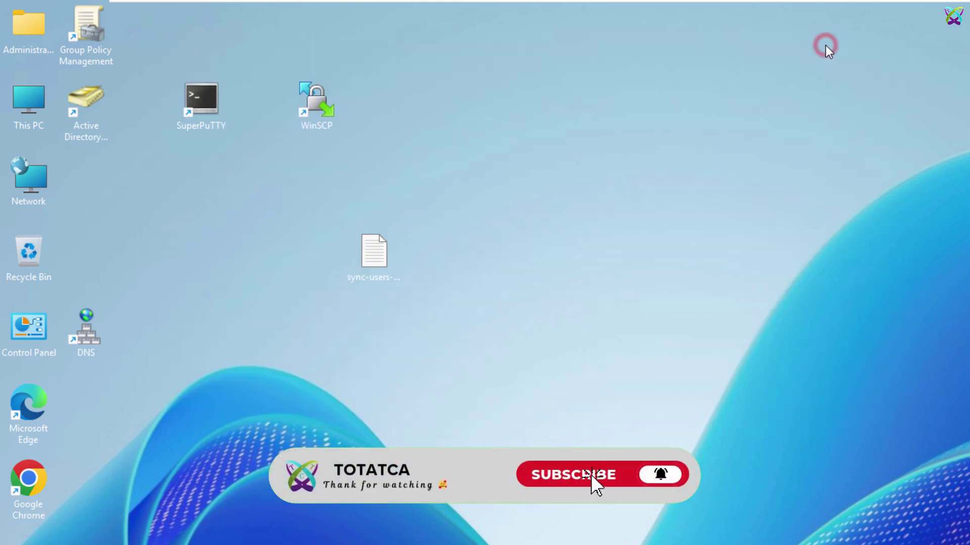
Step: Open Server Manager from the Start menu and maximize it
{"action": "left_click", "coordinate": [806, 187]}
{"action": "key", "text": "super"}
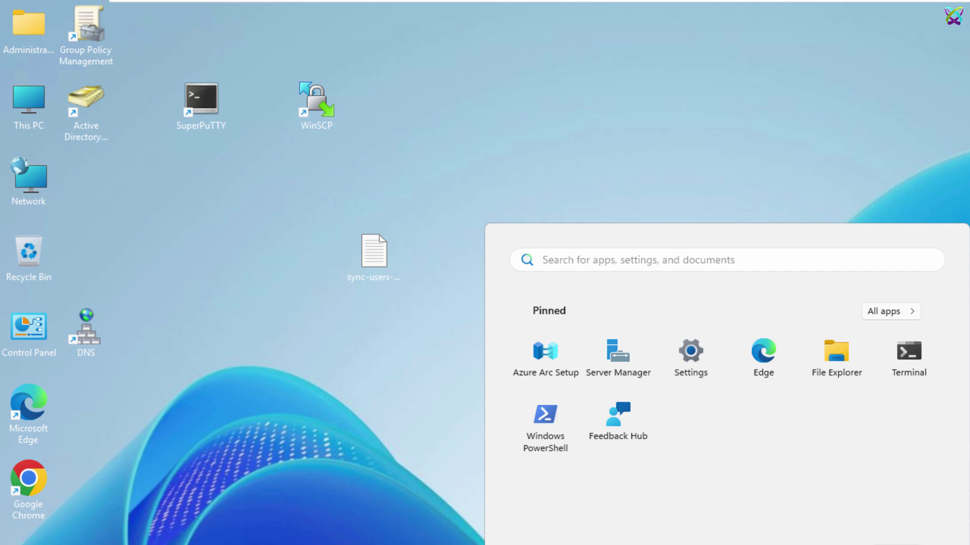
{"action": "left_click", "coordinate": [622, 351]}
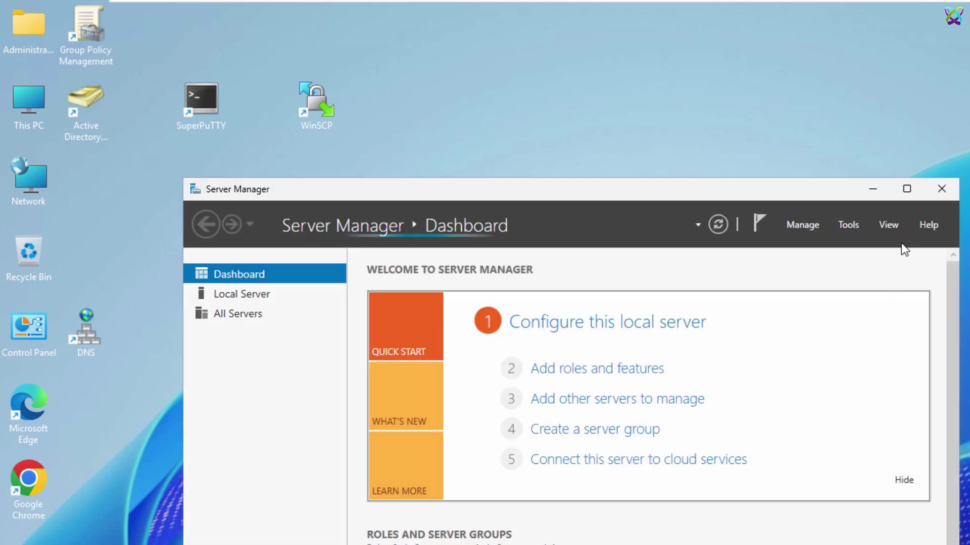
{"action": "left_click", "coordinate": [907, 190]}
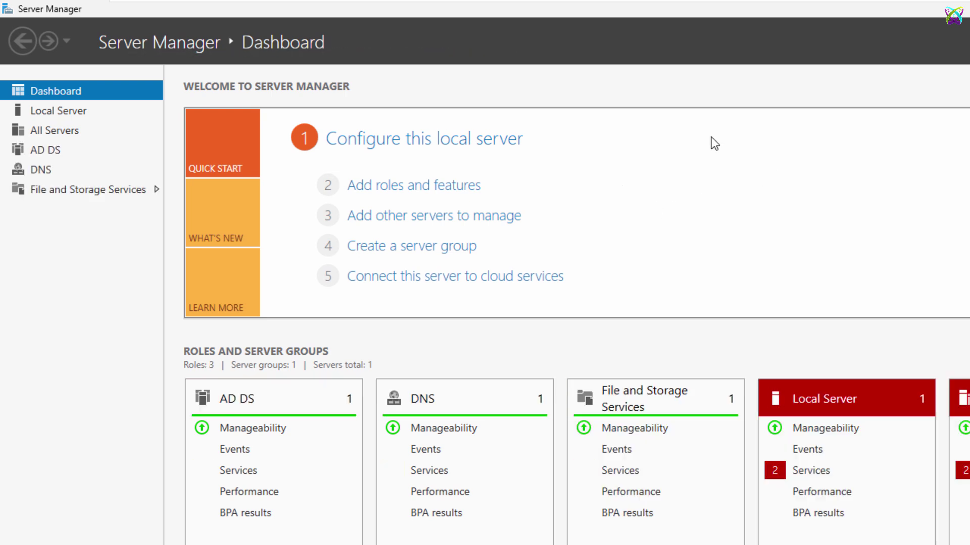
Step: Install the AD CS role with Certification Authority on SVR01.ttc.local, then close the wizard
{"action": "left_click", "coordinate": [464, 186]}
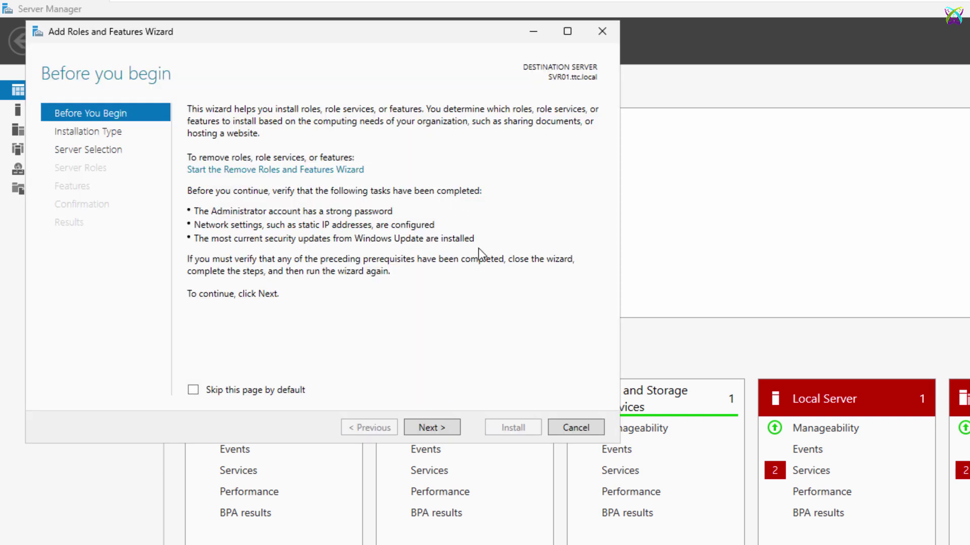
{"action": "left_click", "coordinate": [439, 429]}
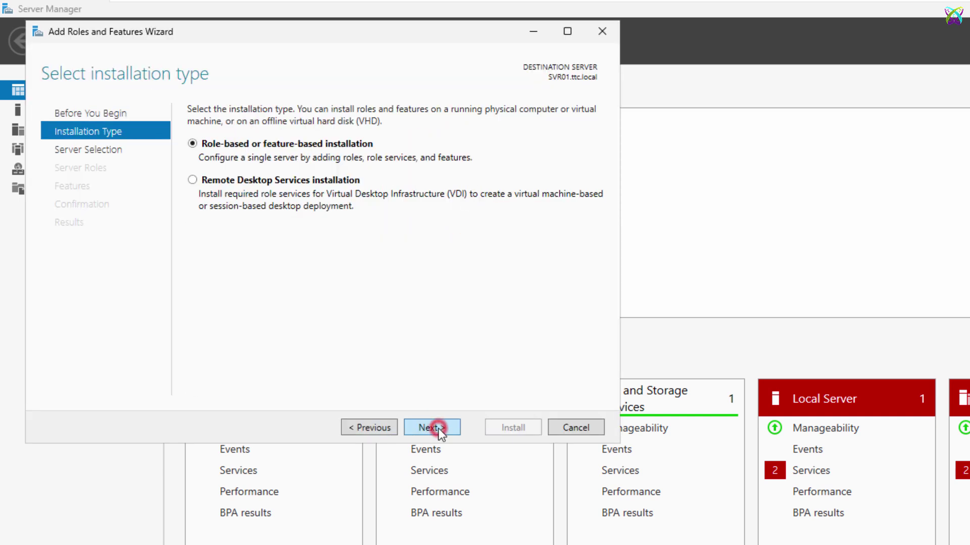
{"action": "left_click", "coordinate": [440, 429]}
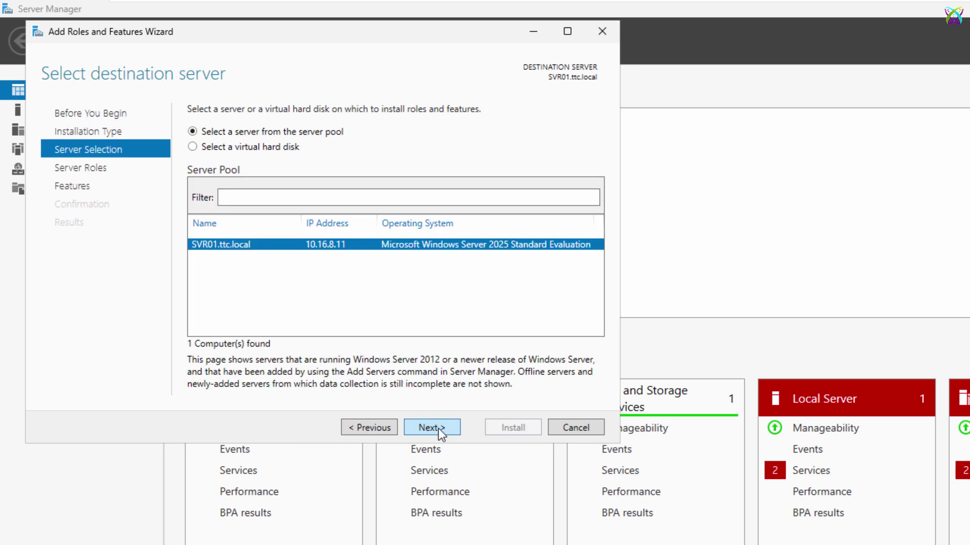
{"action": "left_click", "coordinate": [439, 429]}
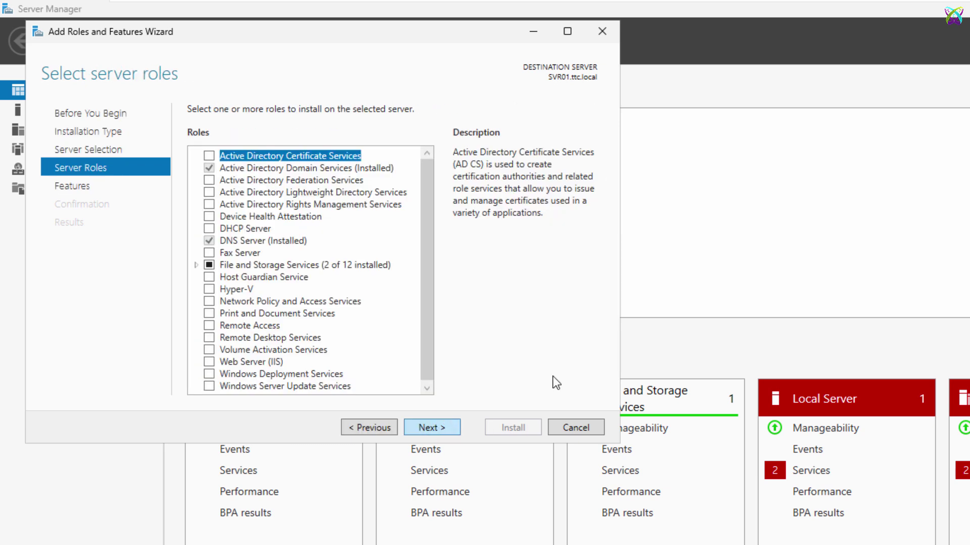
{"action": "left_click", "coordinate": [209, 157]}
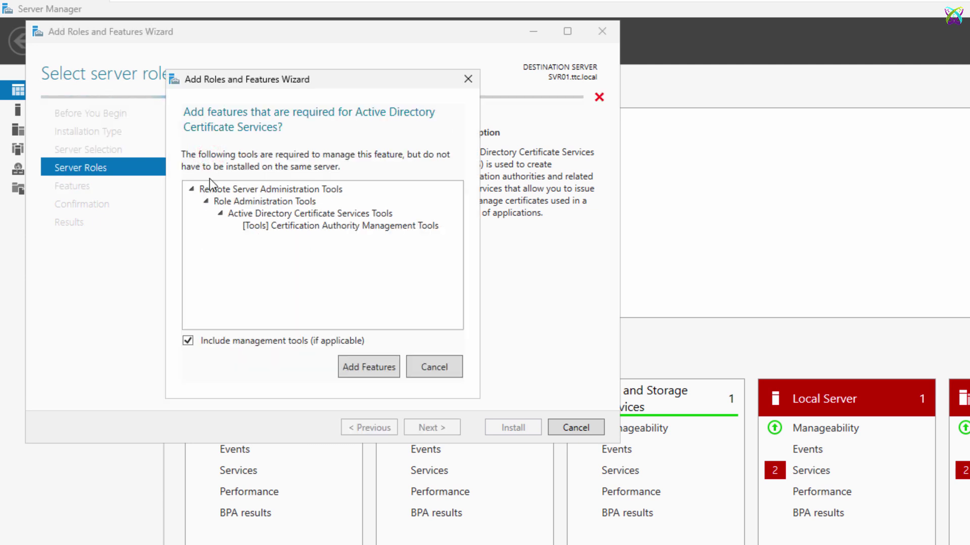
{"action": "left_click", "coordinate": [372, 369]}
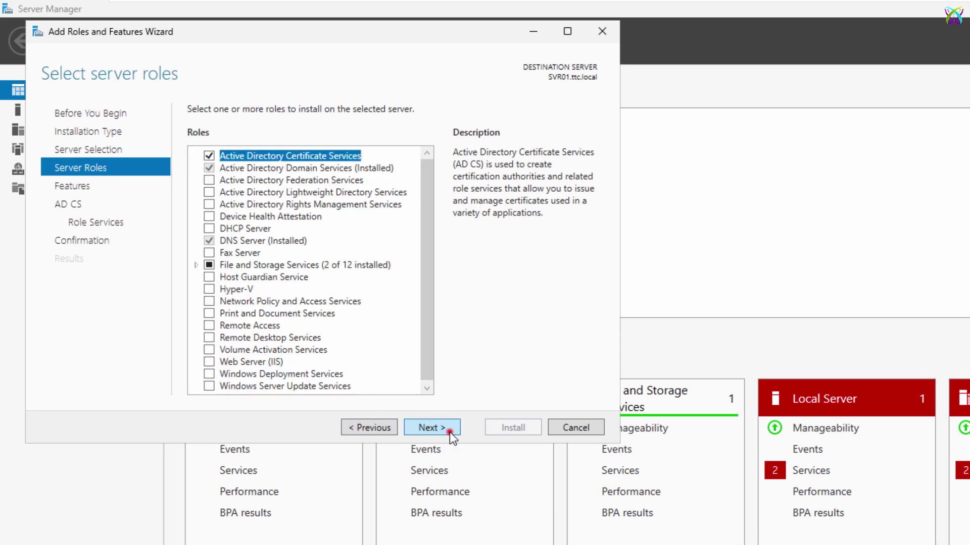
{"action": "left_click", "coordinate": [449, 432]}
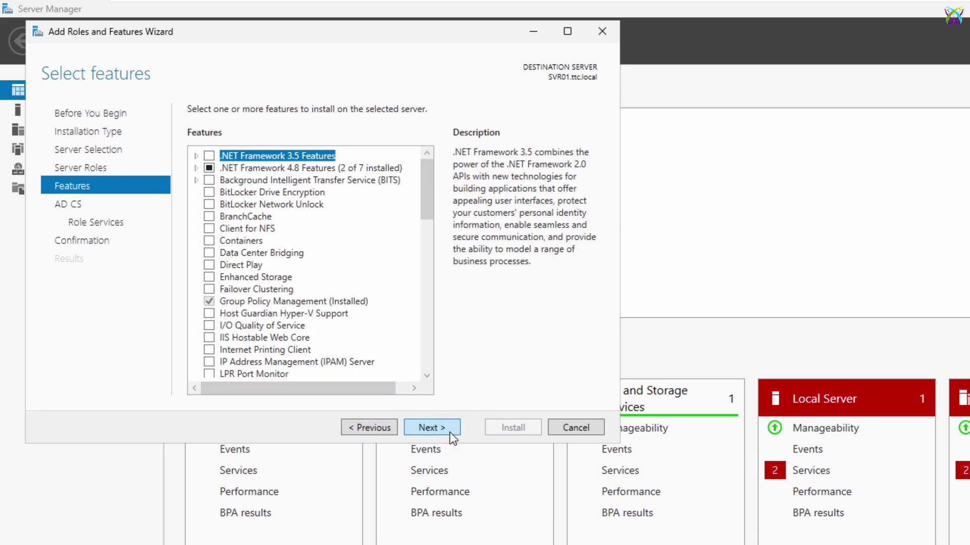
{"action": "left_click", "coordinate": [450, 432]}
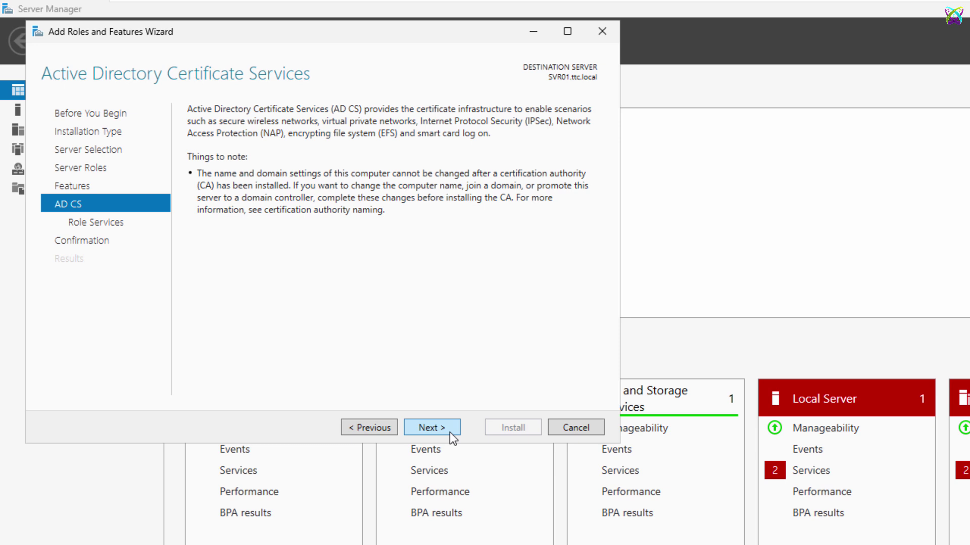
{"action": "left_click", "coordinate": [450, 432]}
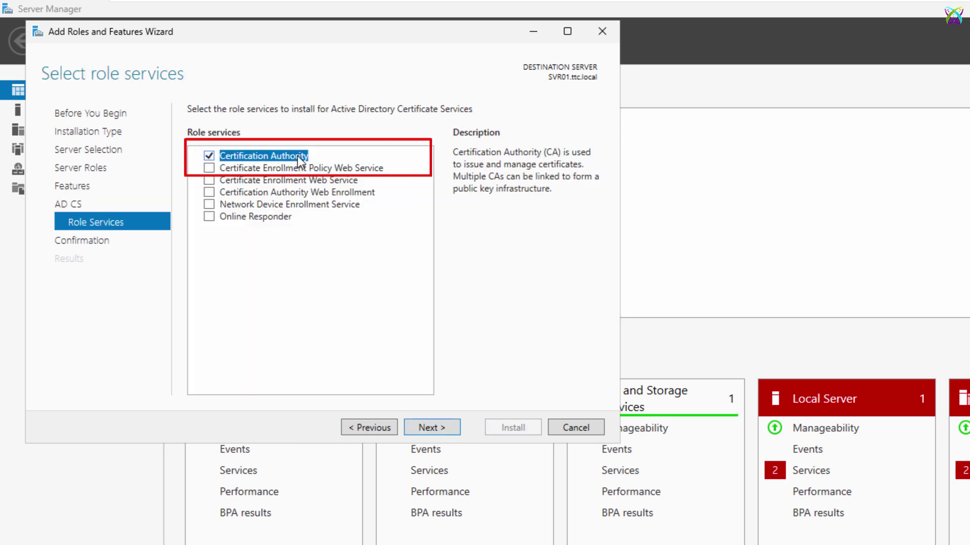
{"action": "left_click", "coordinate": [452, 428]}
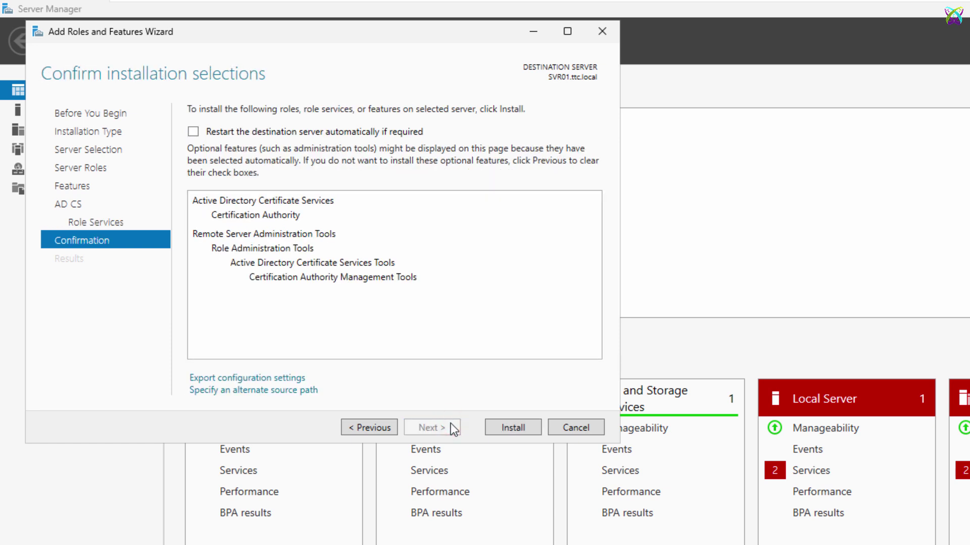
{"action": "left_click", "coordinate": [538, 431]}
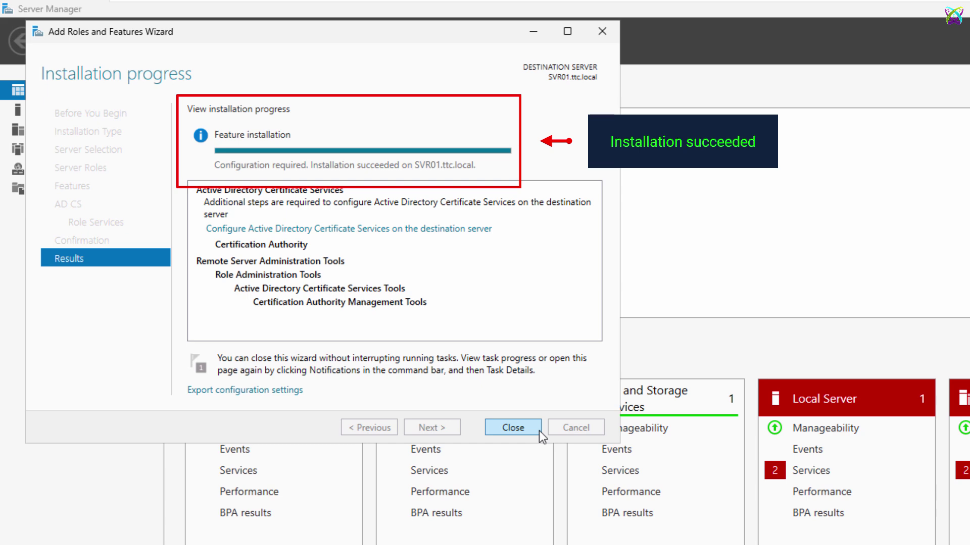
{"action": "left_click", "coordinate": [492, 424]}
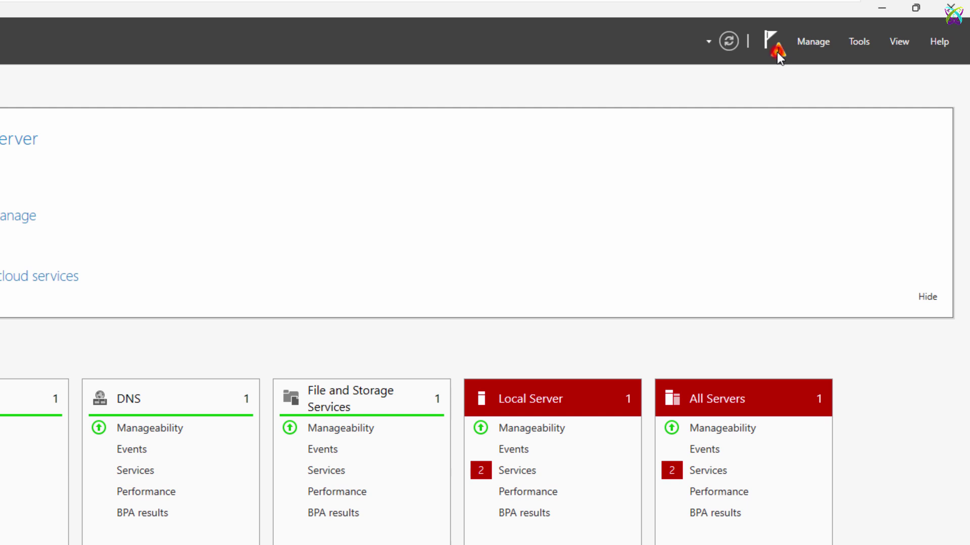
Step: Start the AD CS post-deployment configuration with administrator credentials, selecting Certification Authority
{"action": "left_click", "coordinate": [857, 51]}
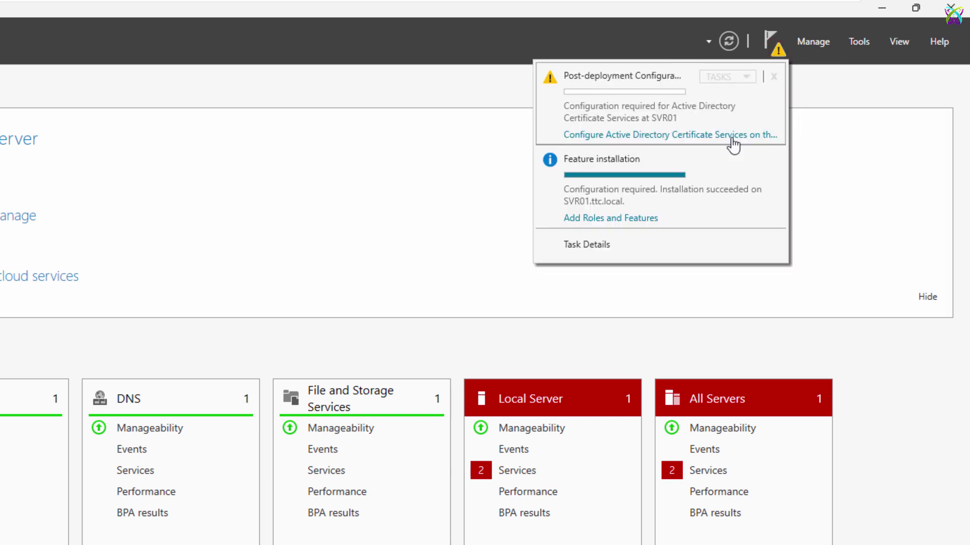
{"action": "left_click", "coordinate": [698, 140]}
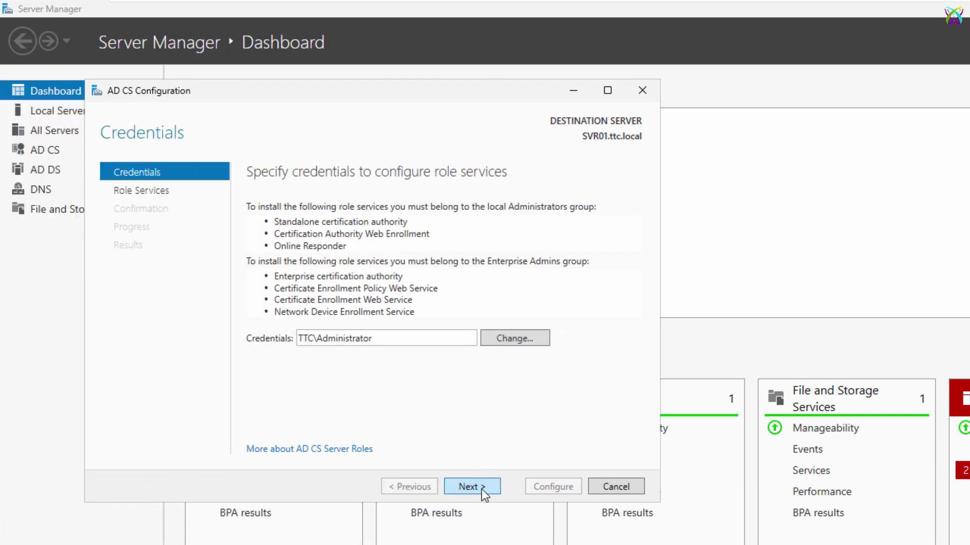
{"action": "left_click", "coordinate": [483, 494]}
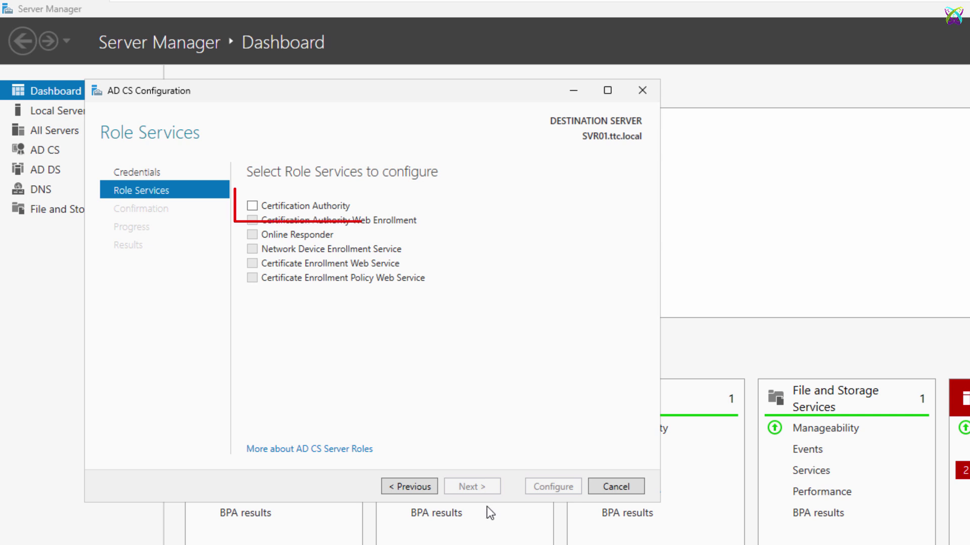
{"action": "left_click", "coordinate": [266, 206]}
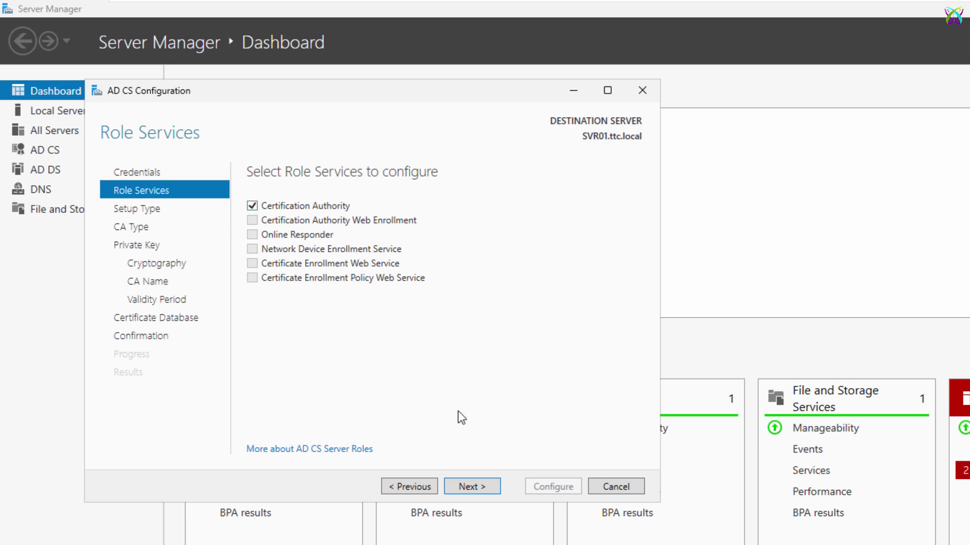
{"action": "left_click", "coordinate": [480, 488]}
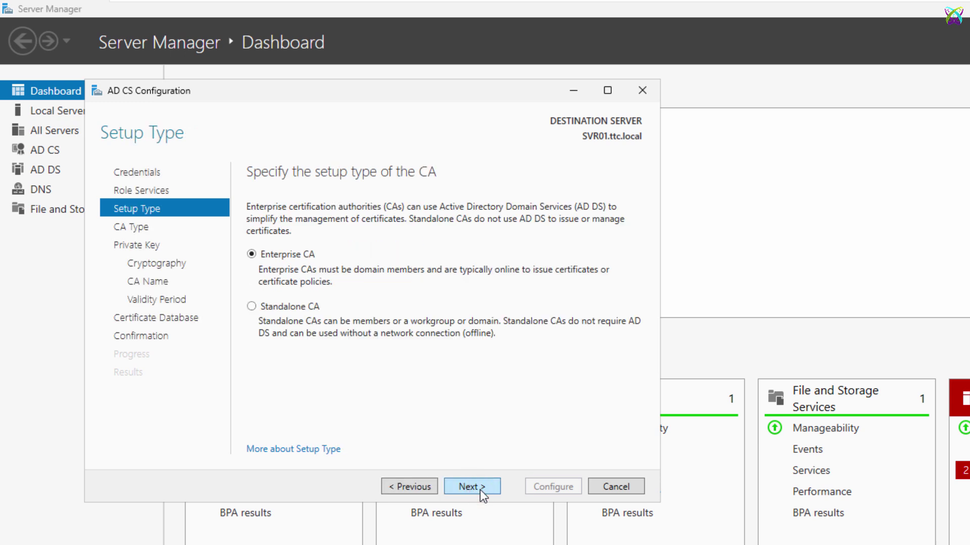
Step: Choose Enterprise CA, Root CA type and a new private key
{"action": "left_click", "coordinate": [255, 254]}
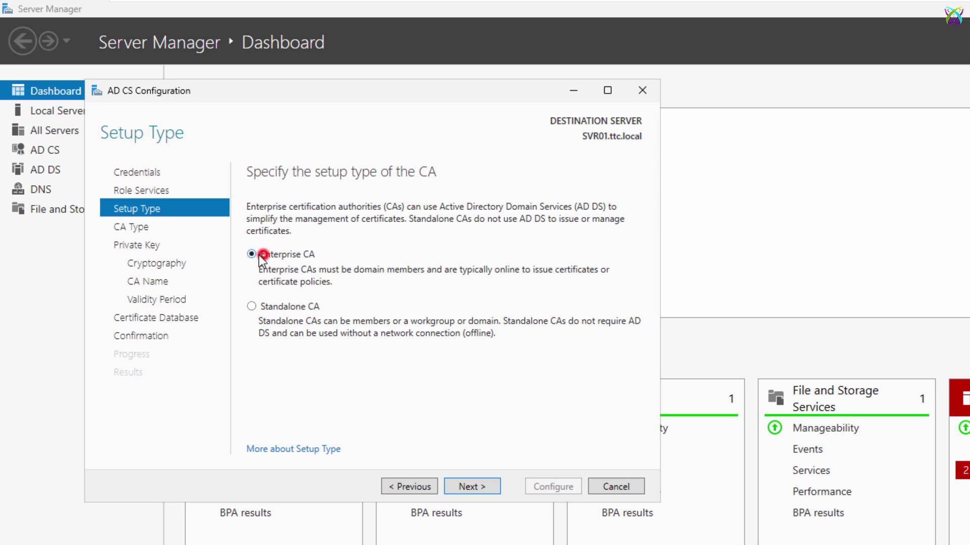
{"action": "left_click", "coordinate": [486, 486]}
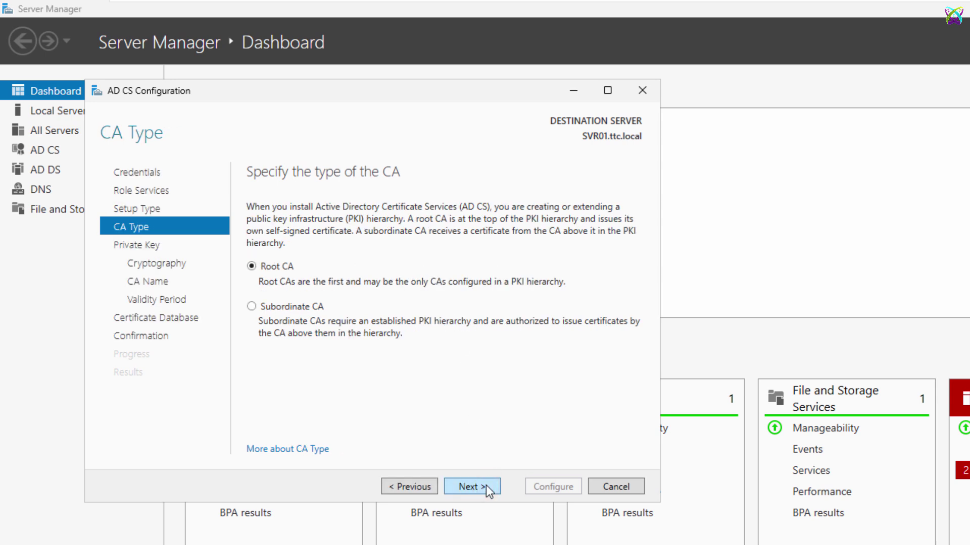
{"action": "left_click", "coordinate": [277, 268]}
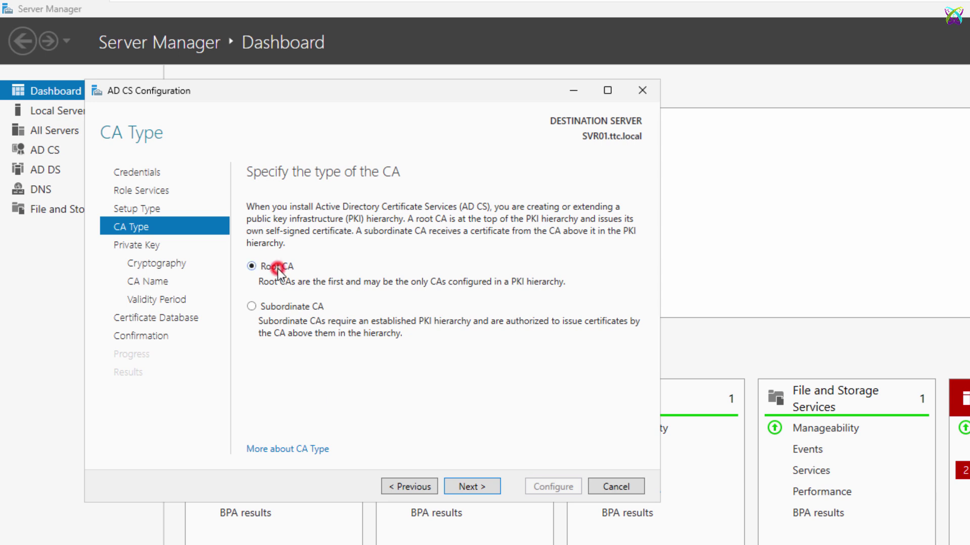
{"action": "left_click", "coordinate": [484, 486]}
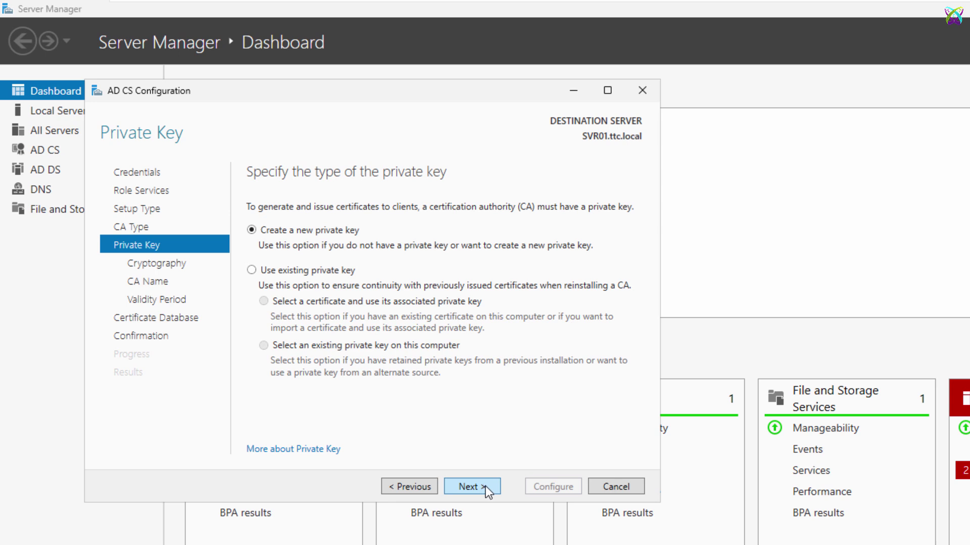
{"action": "left_click", "coordinate": [255, 233]}
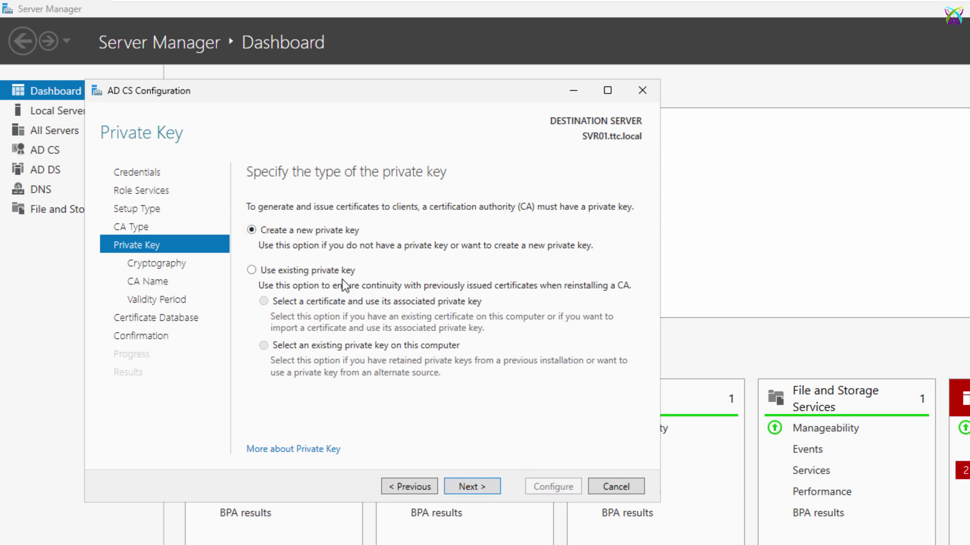
{"action": "left_click", "coordinate": [480, 485]}
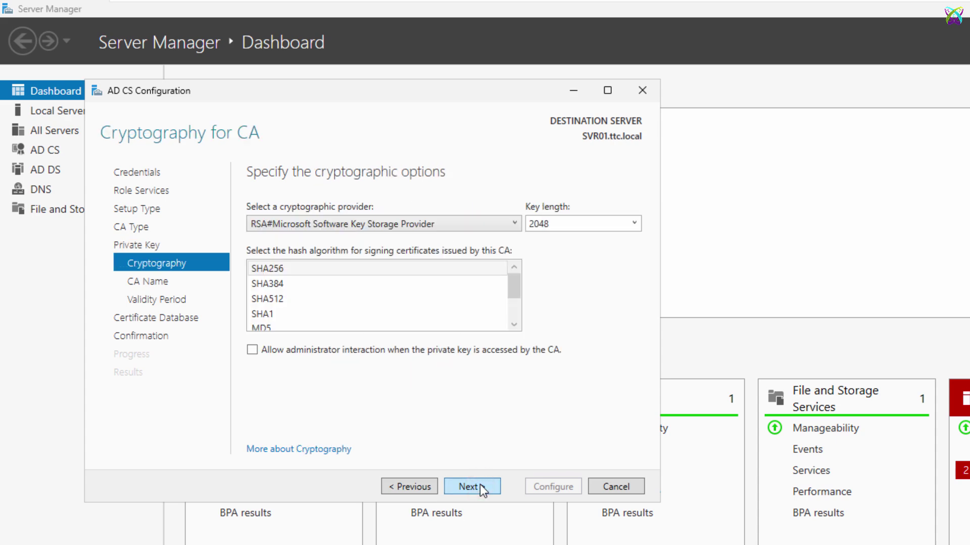
Step: Keep default cryptography and the ttc-SVR01-CA name, set 20-year validity, and apply the configuration
{"action": "left_click", "coordinate": [480, 484]}
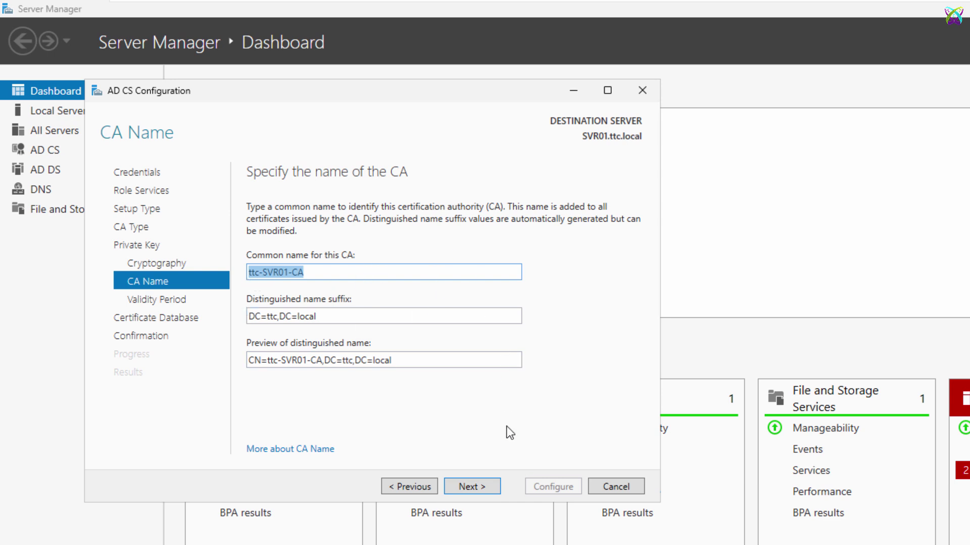
{"action": "left_click", "coordinate": [494, 484]}
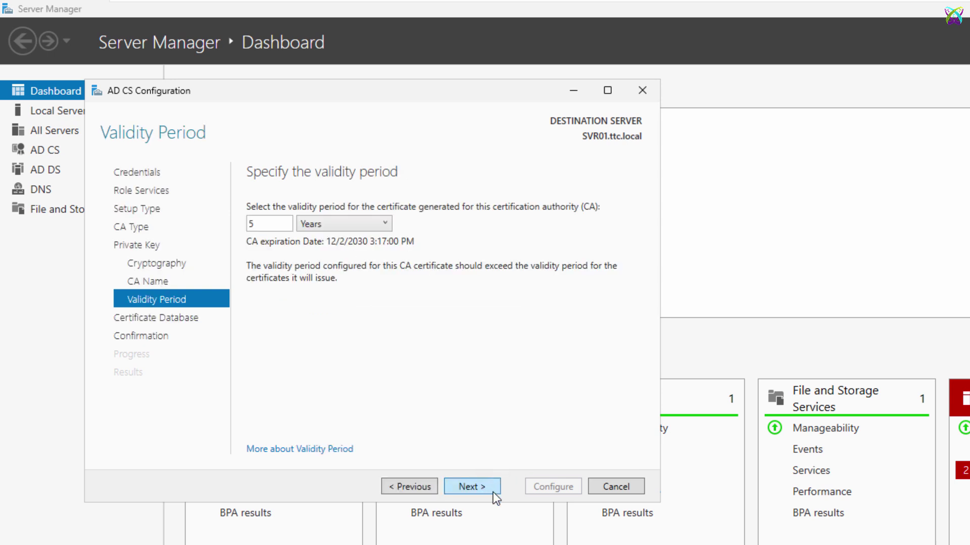
{"action": "double_click", "coordinate": [278, 226]}
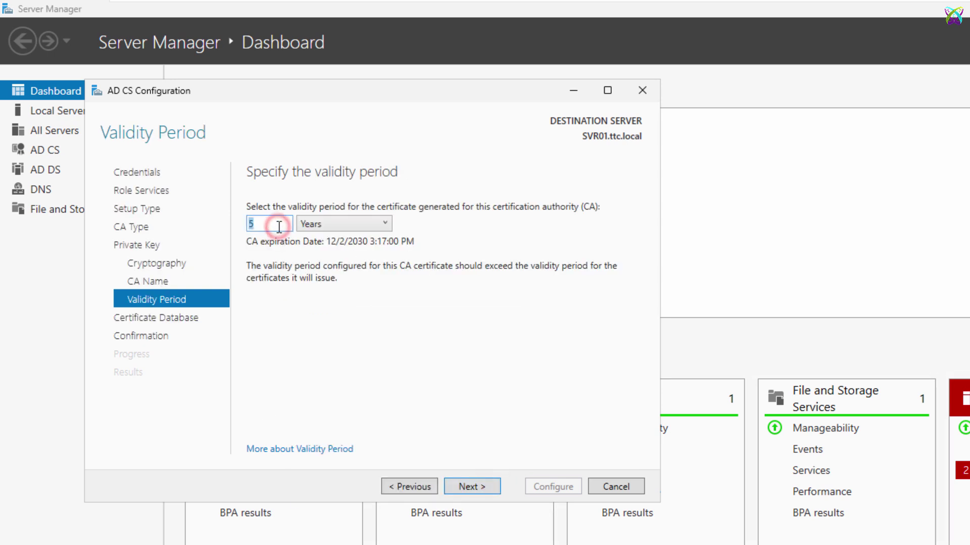
{"action": "type", "text": "20"}
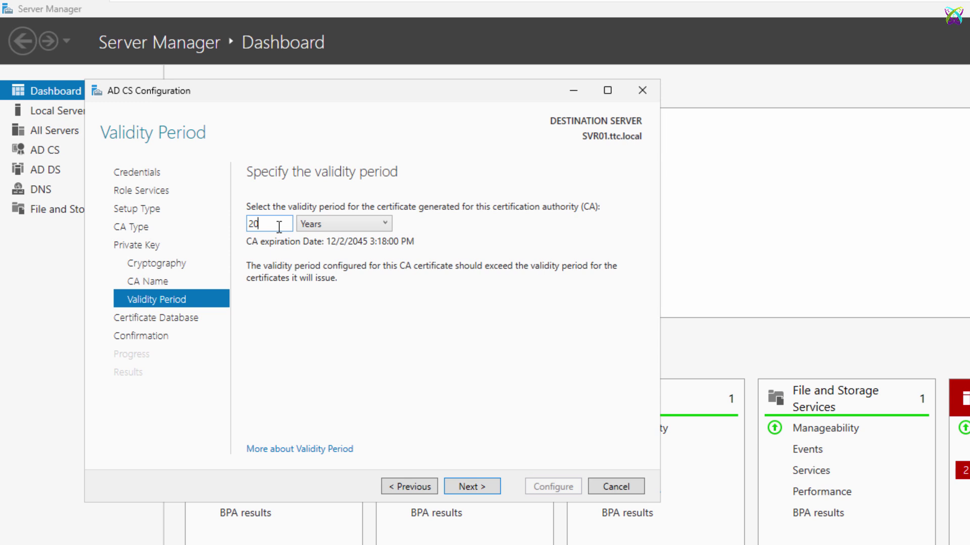
{"action": "left_click", "coordinate": [477, 485]}
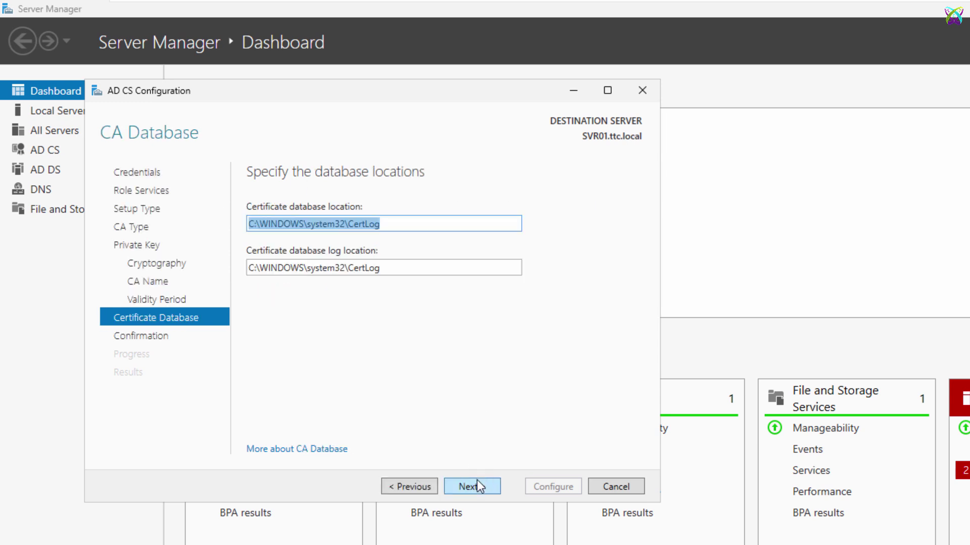
{"action": "left_click", "coordinate": [498, 487]}
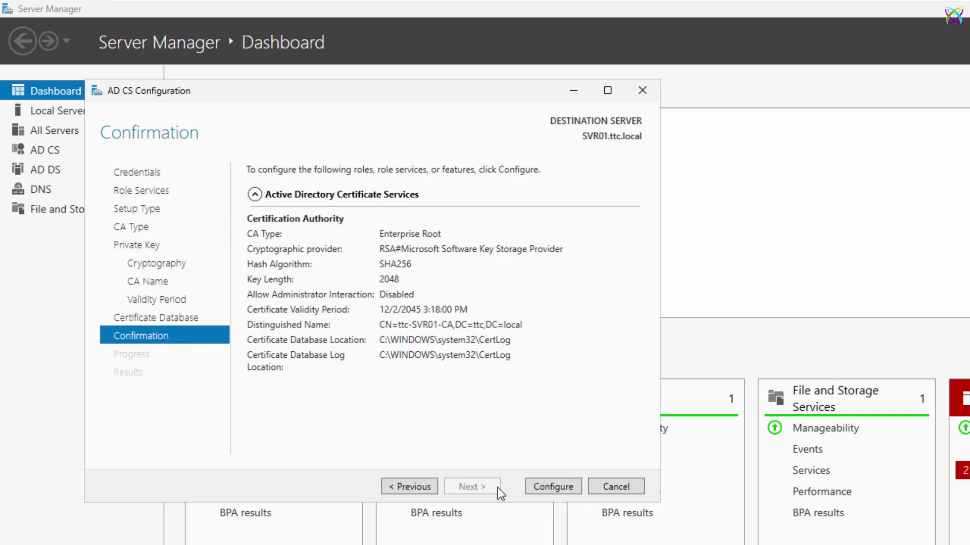
{"action": "left_click", "coordinate": [562, 490]}
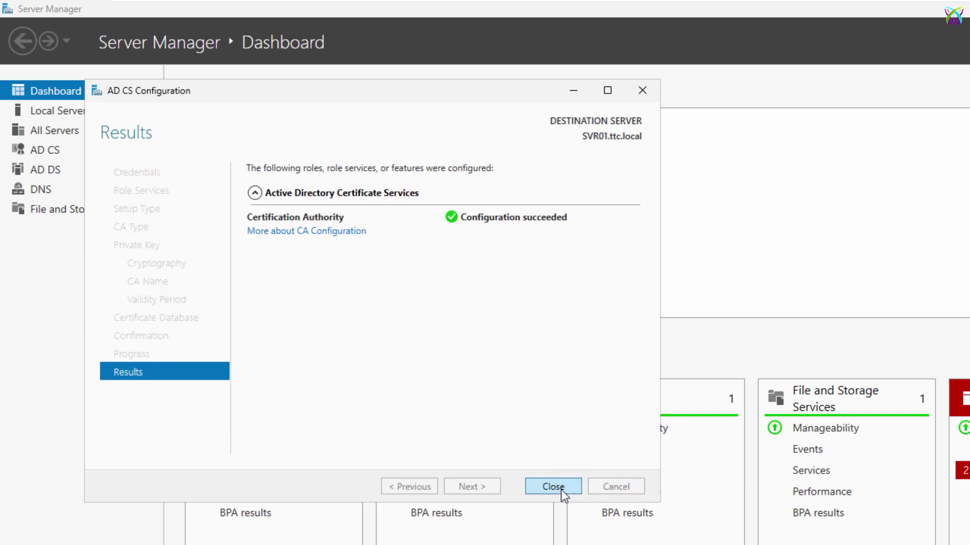
{"action": "left_click", "coordinate": [561, 489]}
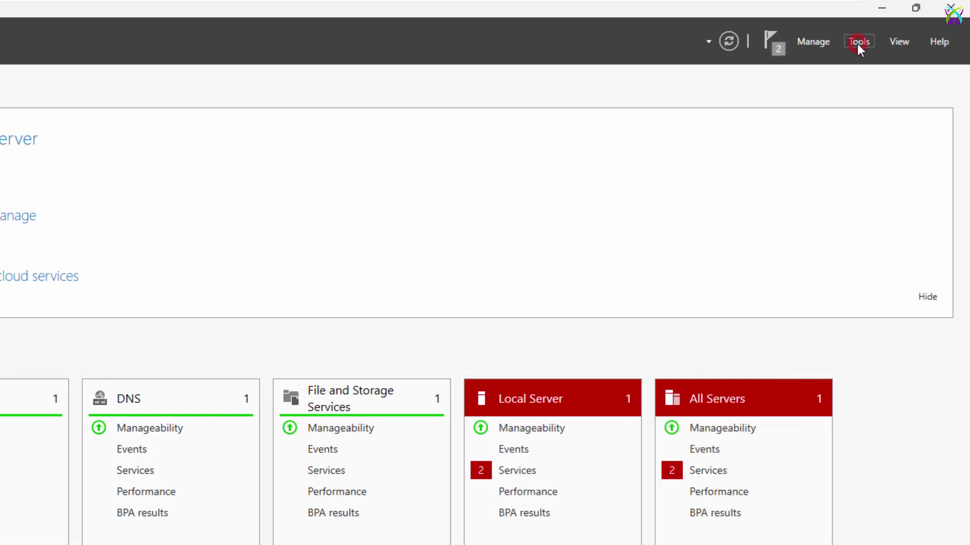
Step: Open ttc-SVR01-CA's properties in the Certification Authority console and view its certificate details
{"action": "left_click", "coordinate": [858, 44]}
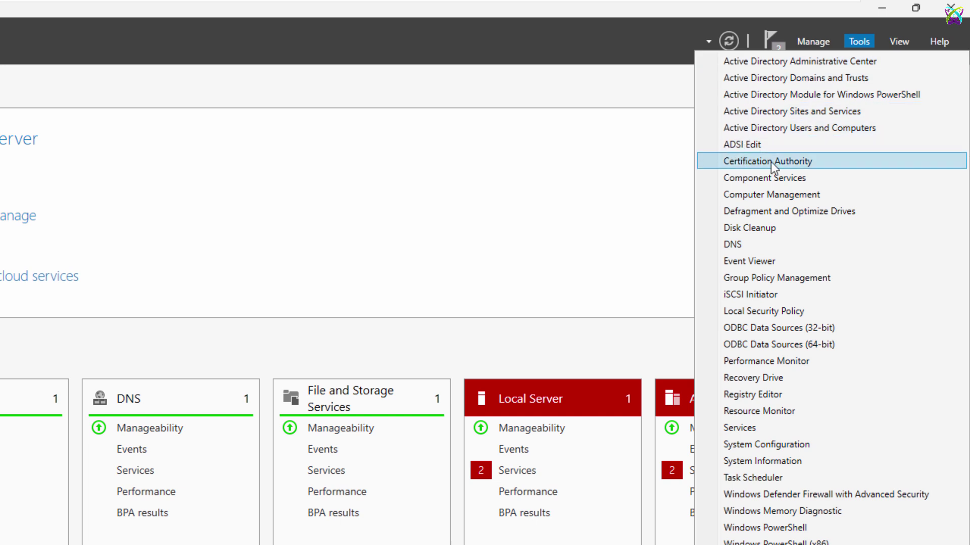
{"action": "left_click", "coordinate": [838, 163]}
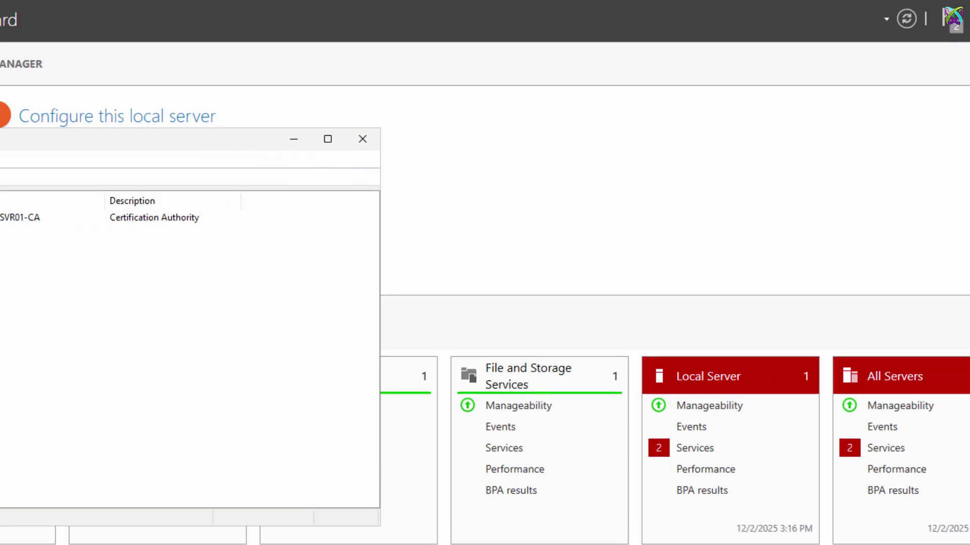
{"action": "left_click", "coordinate": [62, 183]}
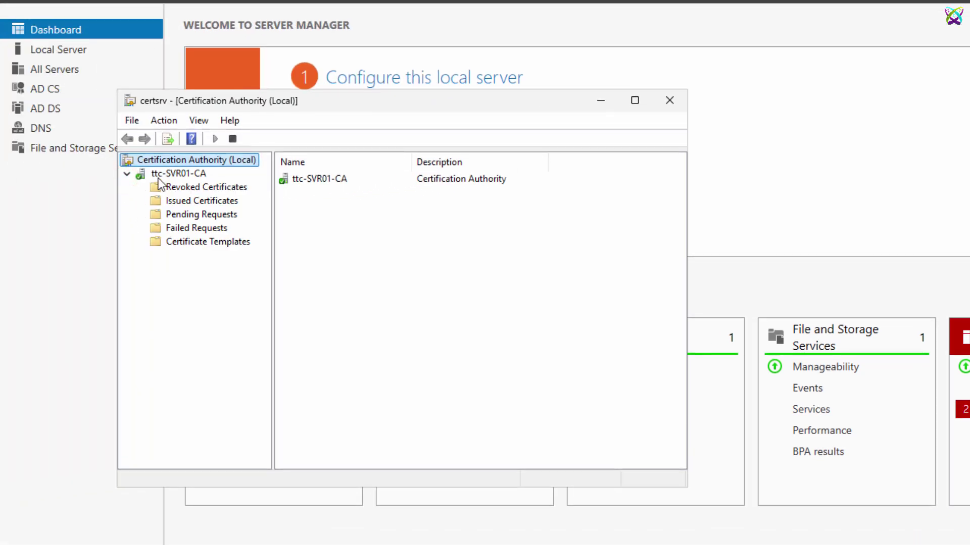
{"action": "left_click", "coordinate": [93, 182]}
{"action": "right_click", "coordinate": [199, 172]}
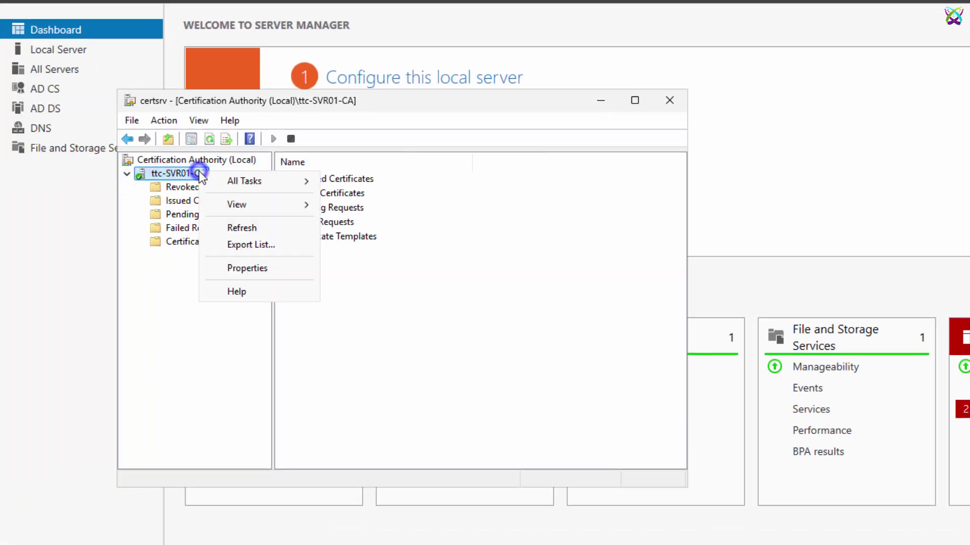
{"action": "left_click", "coordinate": [296, 267]}
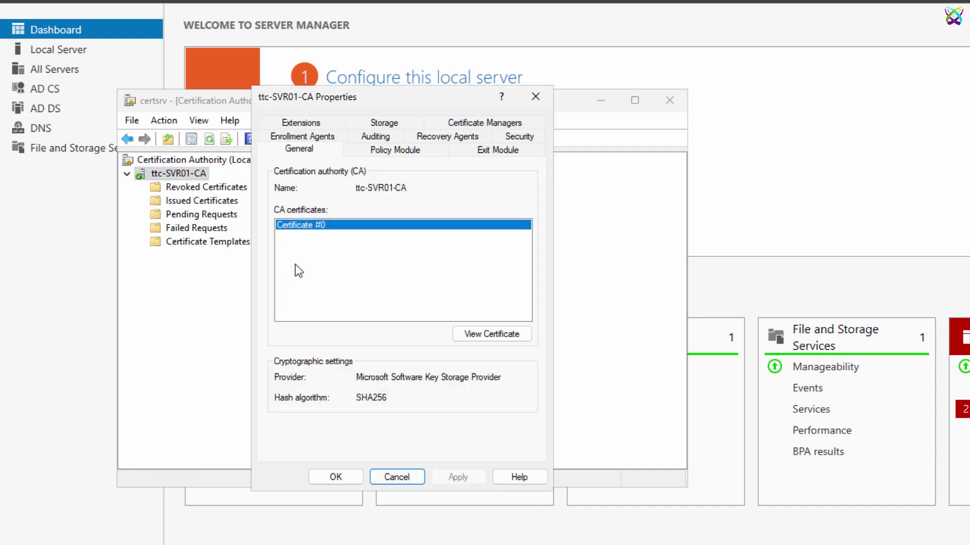
{"action": "left_click", "coordinate": [296, 265]}
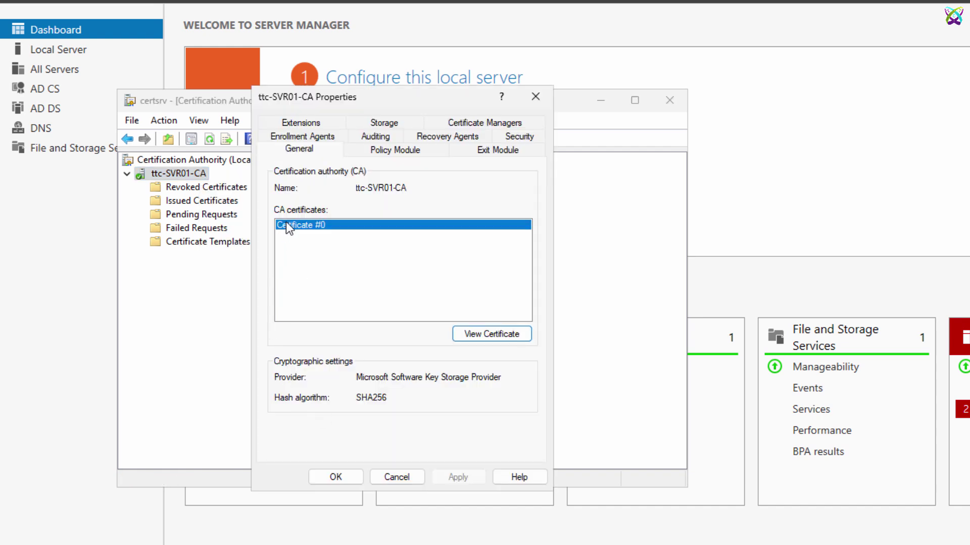
{"action": "left_click", "coordinate": [502, 334]}
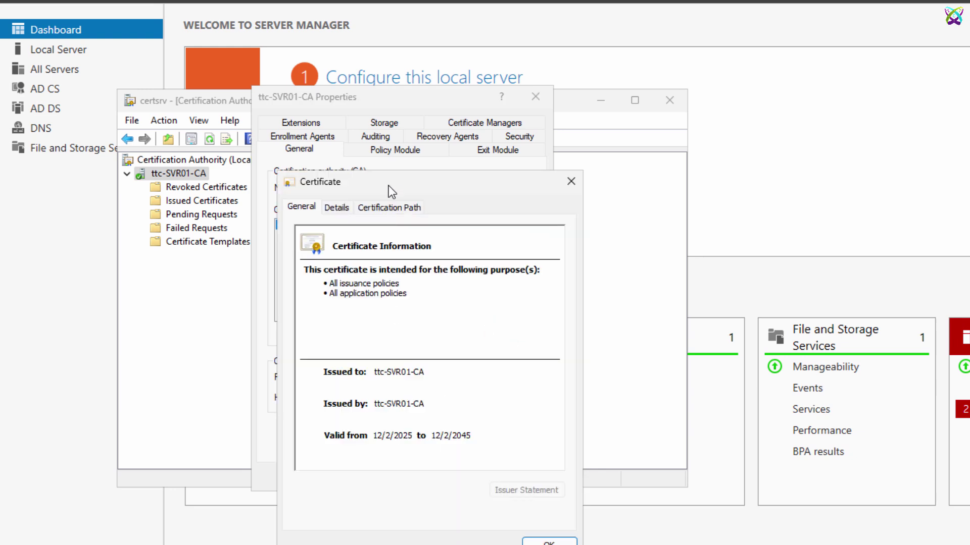
{"action": "left_click_drag", "start_coordinate": [389, 180], "coordinate": [371, 91]}
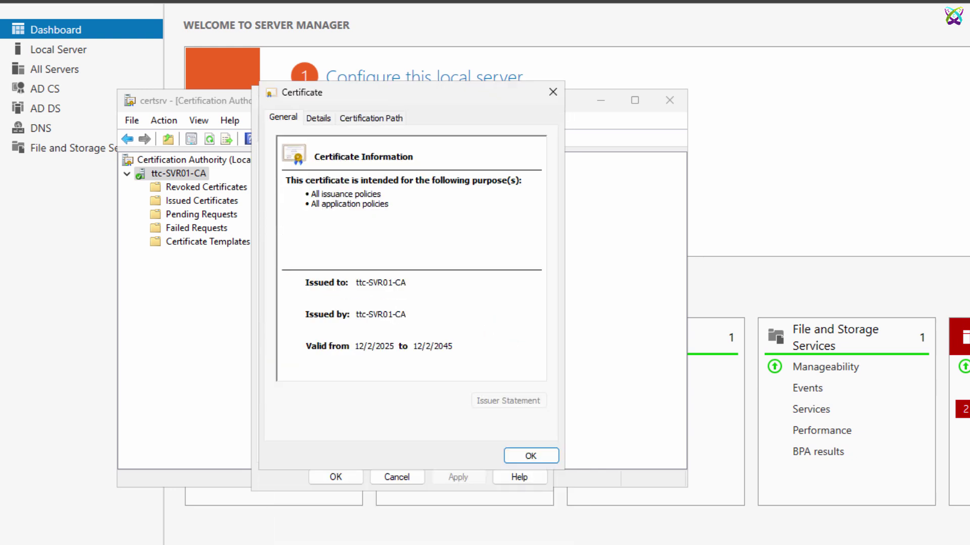
{"action": "left_click", "coordinate": [322, 122]}
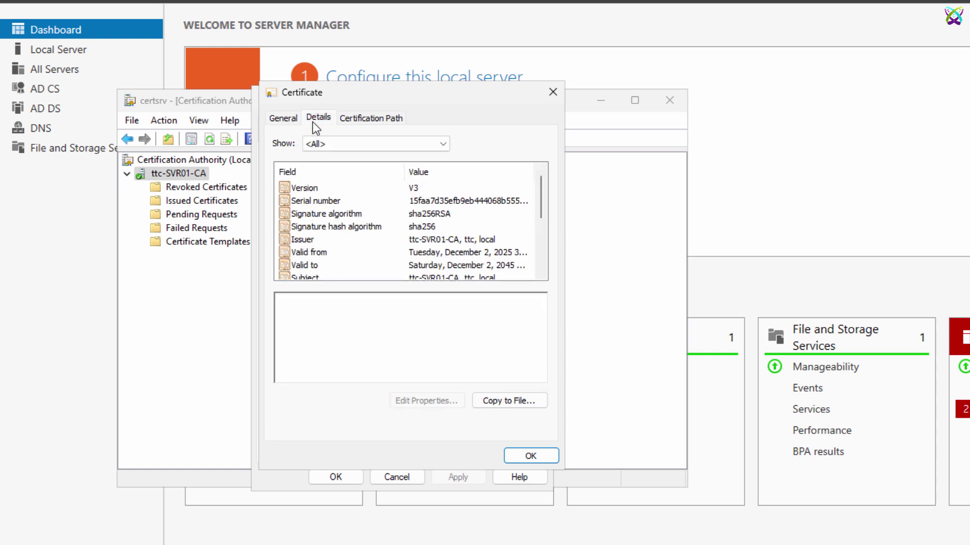
Step: Export the CA certificate in Base-64 X.509 format to the Desktop as ttc-svr01-ca
{"action": "left_click", "coordinate": [501, 407]}
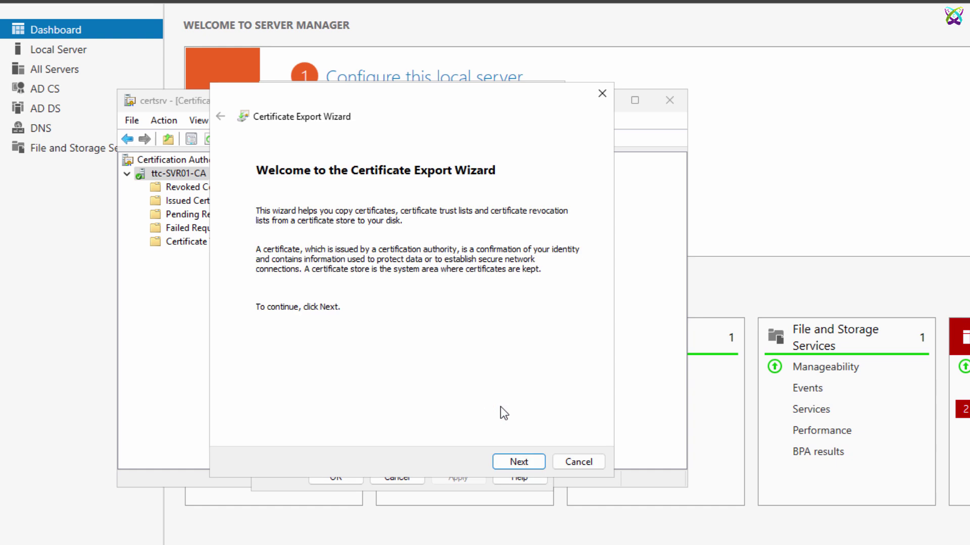
{"action": "left_click", "coordinate": [543, 462]}
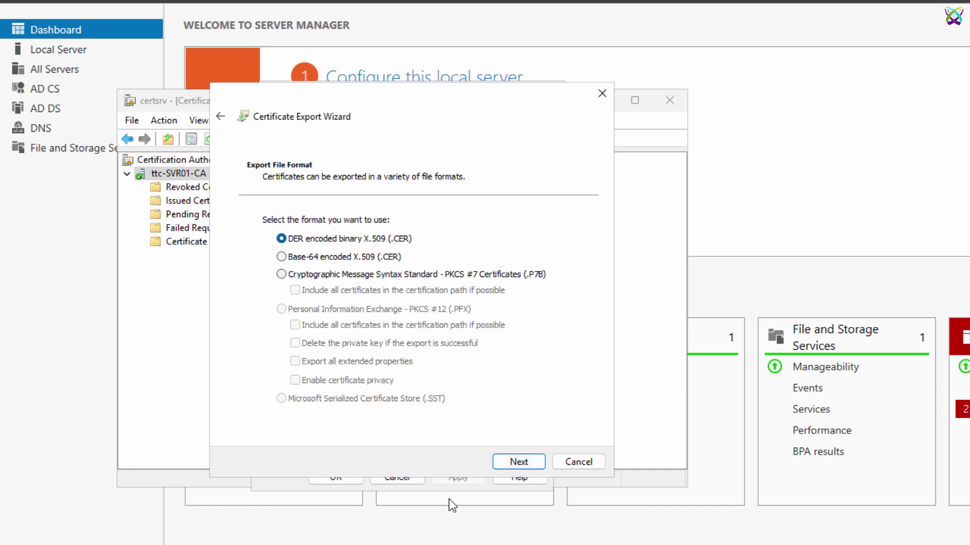
{"action": "left_click", "coordinate": [282, 258]}
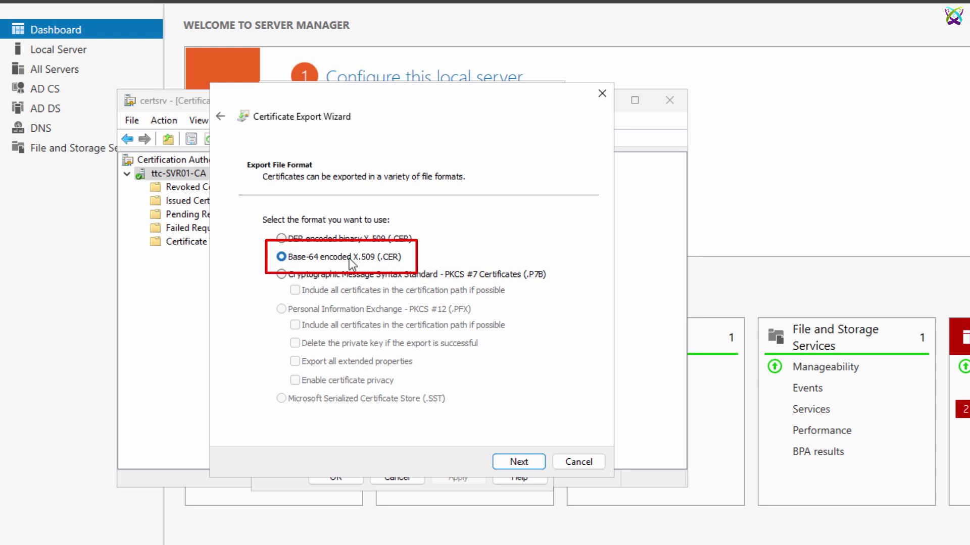
{"action": "left_click", "coordinate": [523, 462]}
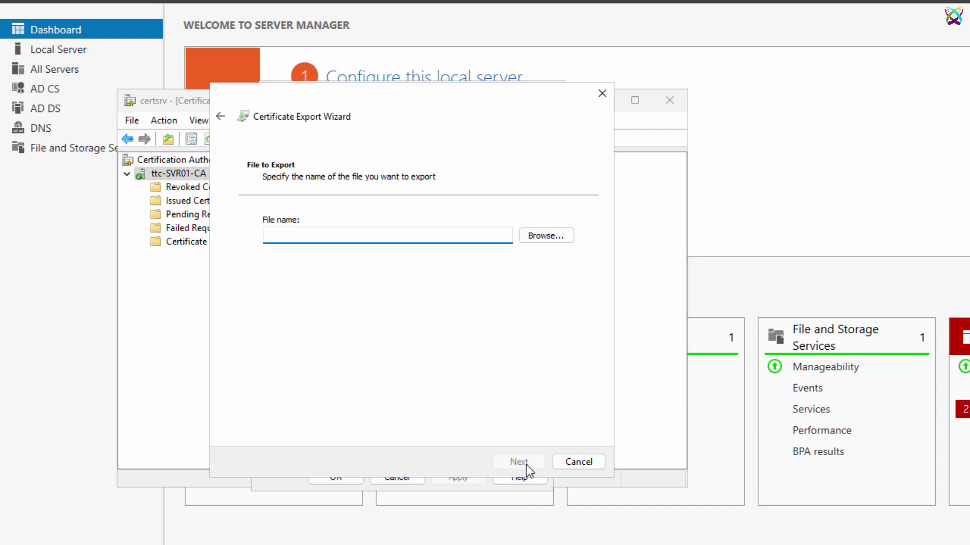
{"action": "left_click", "coordinate": [545, 241]}
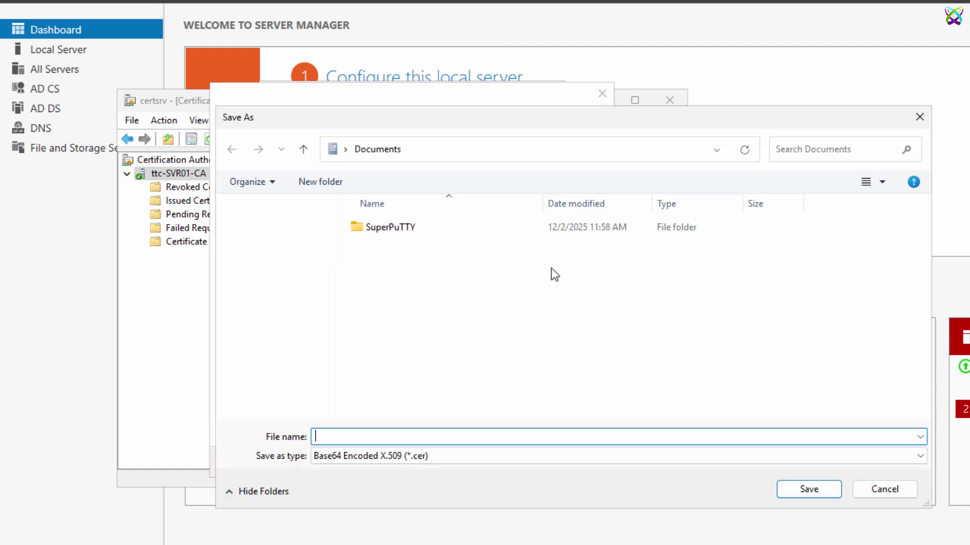
{"action": "left_click", "coordinate": [263, 286]}
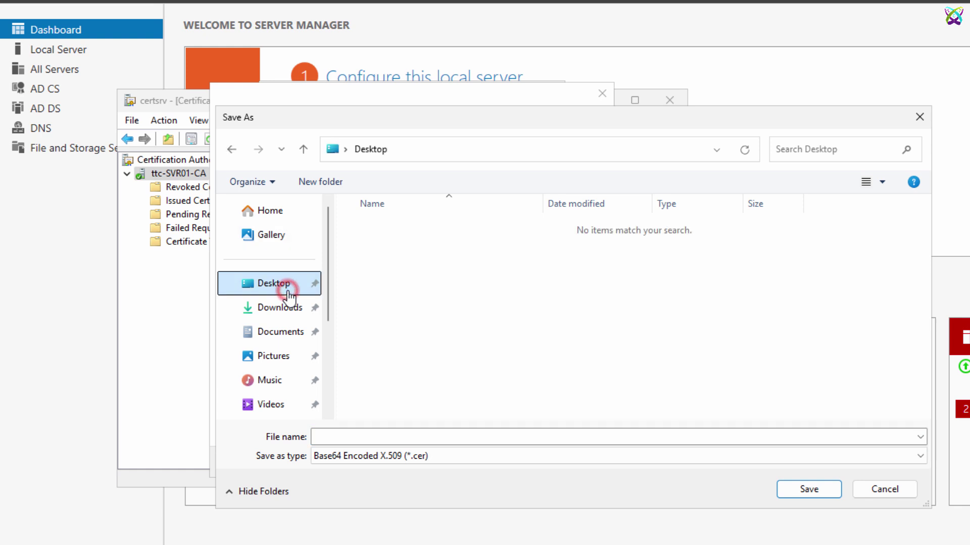
{"action": "left_click", "coordinate": [401, 436]}
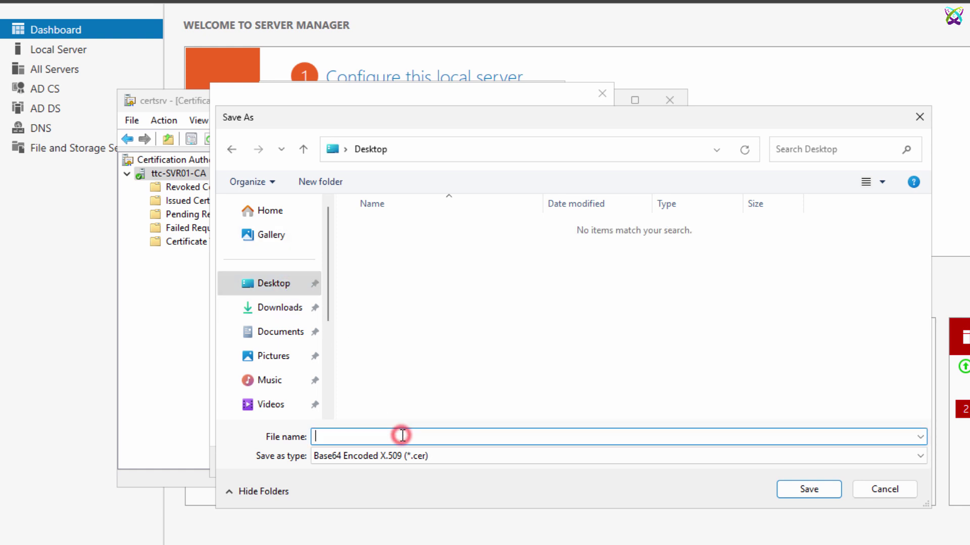
{"action": "type", "text": "ttc-svr01-ca"}
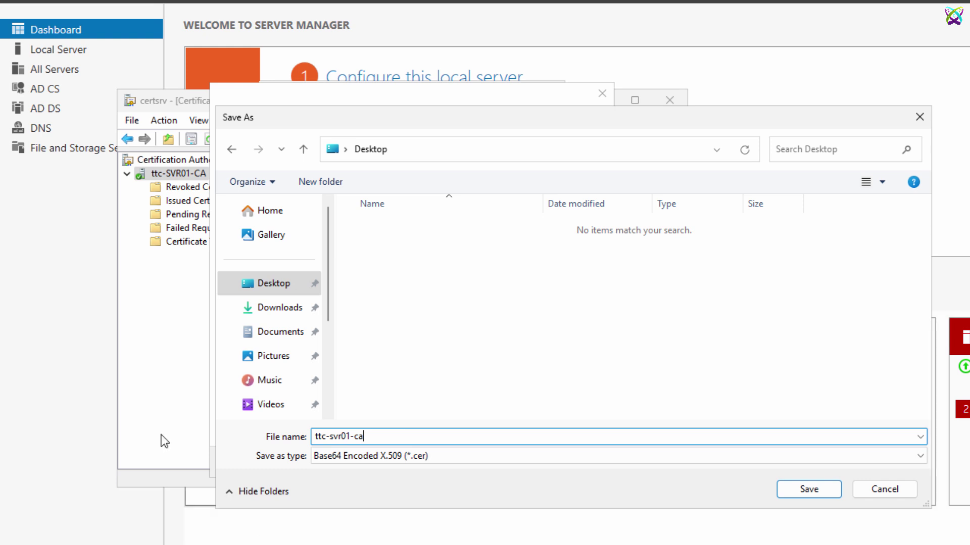
{"action": "left_click", "coordinate": [826, 489]}
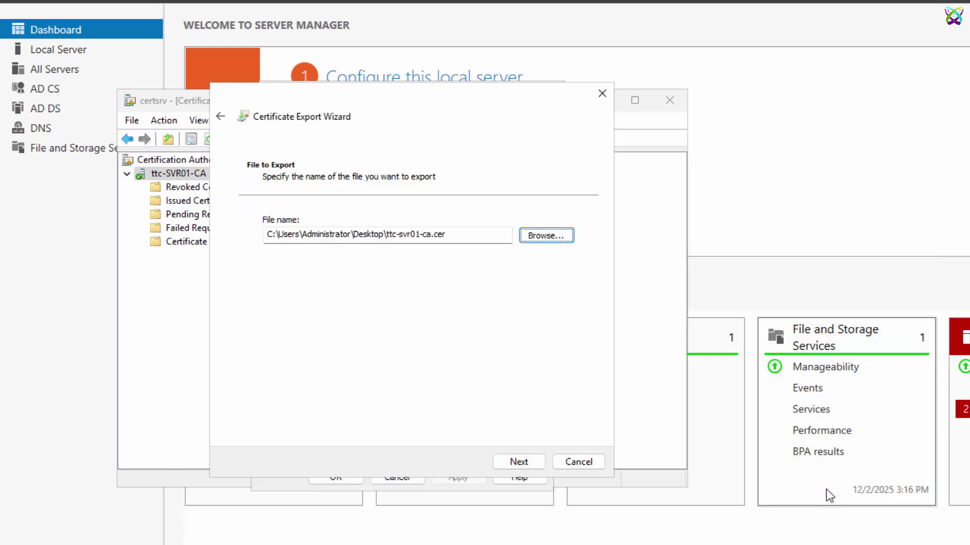
{"action": "left_click", "coordinate": [530, 466]}
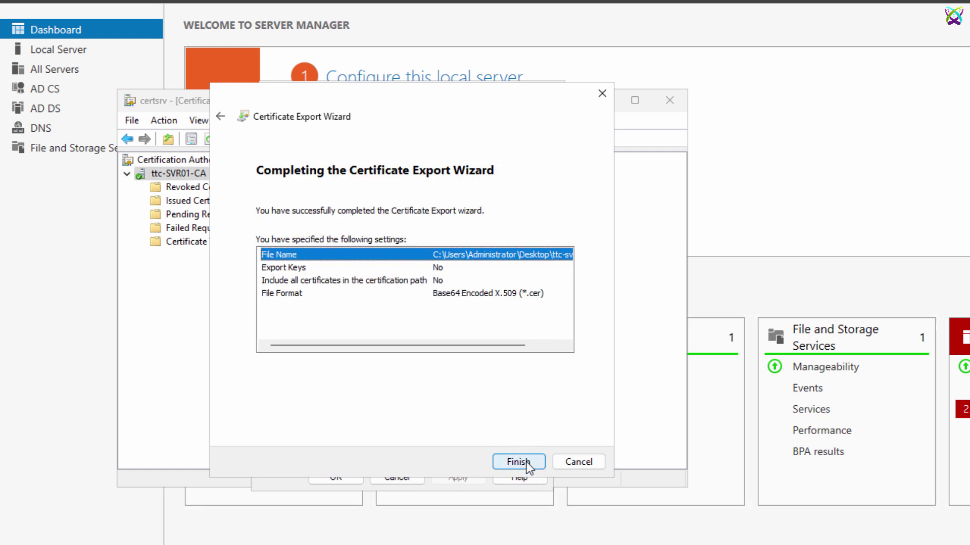
{"action": "left_click", "coordinate": [524, 463]}
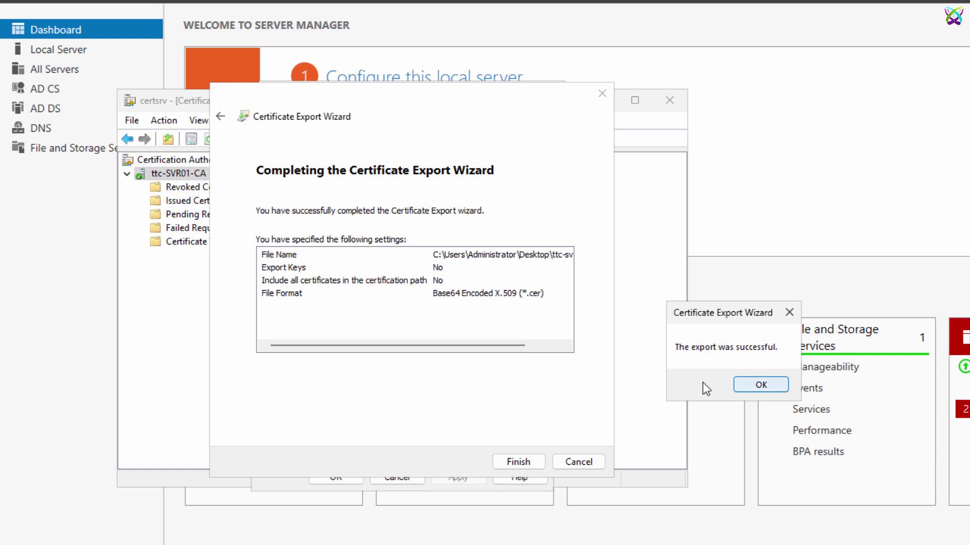
Step: Close the certificate dialogs and console, and move the ttc-svr01-ca icon to the top row
{"action": "left_click", "coordinate": [767, 383]}
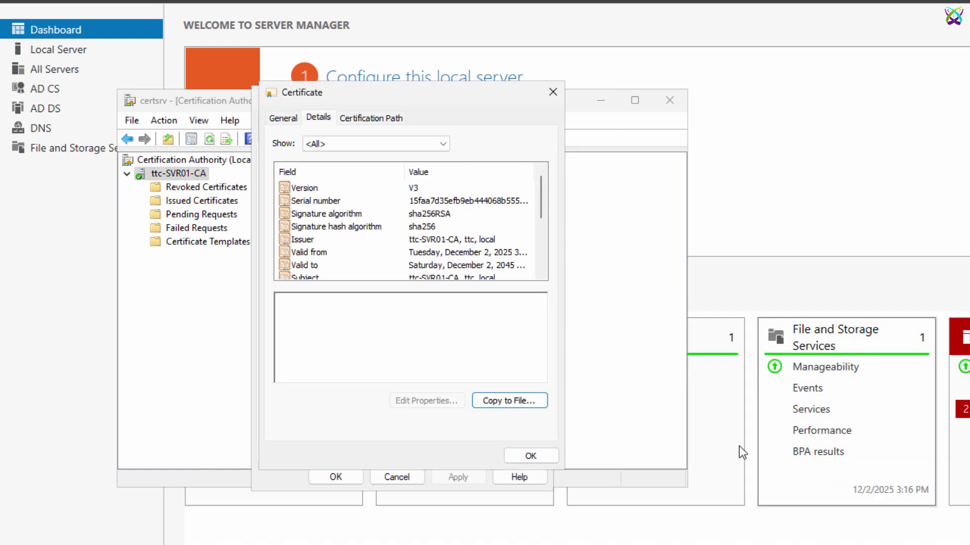
{"action": "left_click", "coordinate": [549, 449]}
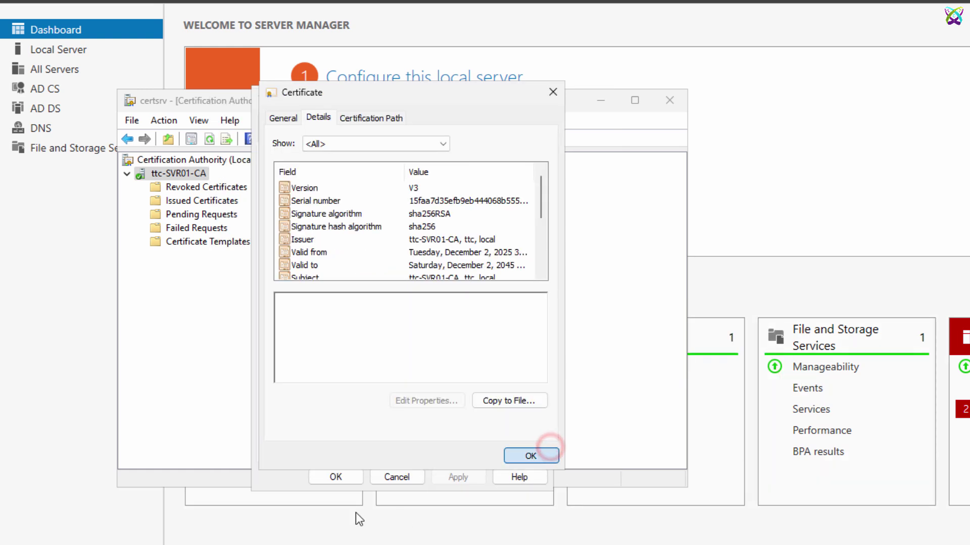
{"action": "left_click", "coordinate": [349, 477]}
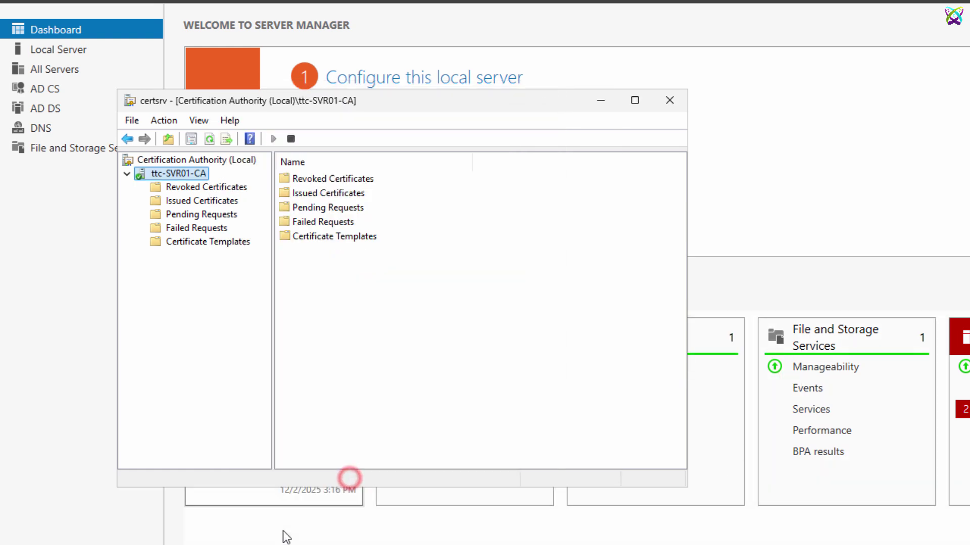
{"action": "left_click", "coordinate": [668, 108]}
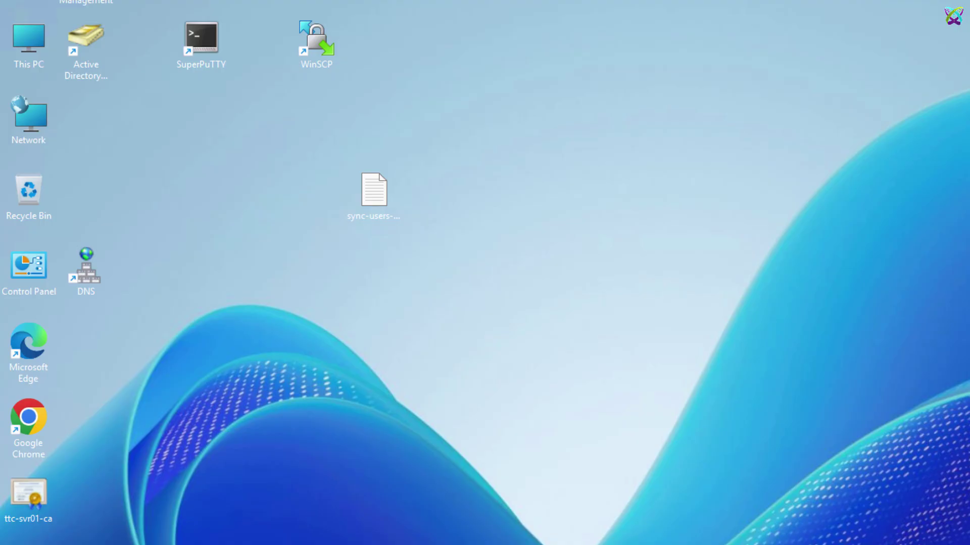
{"action": "left_click_drag", "start_coordinate": [31, 495], "coordinate": [426, 40]}
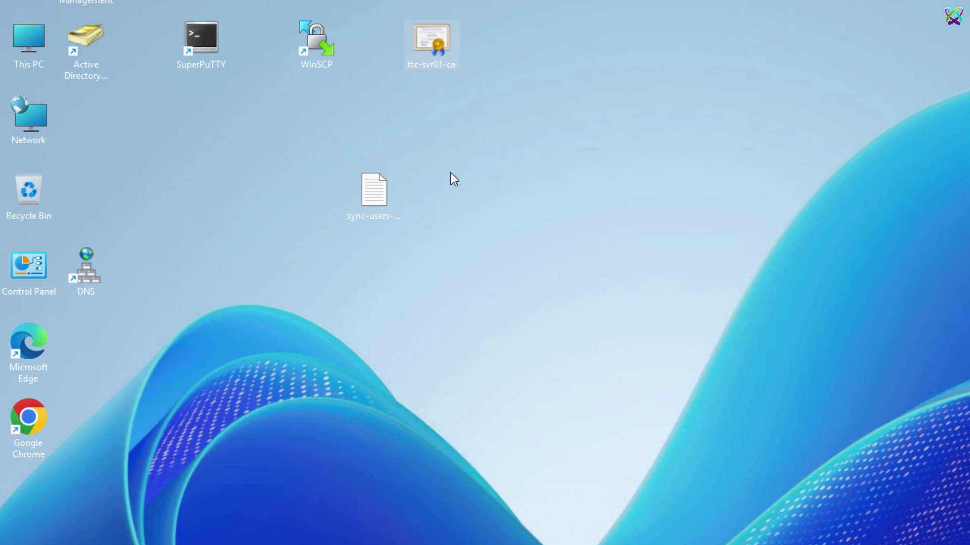
Step: Upload ttc-svr01-ca.cer into /home/hg/Desktop/ on the GLPI server, then minimize WinSCP
{"action": "left_click", "coordinate": [340, 46]}
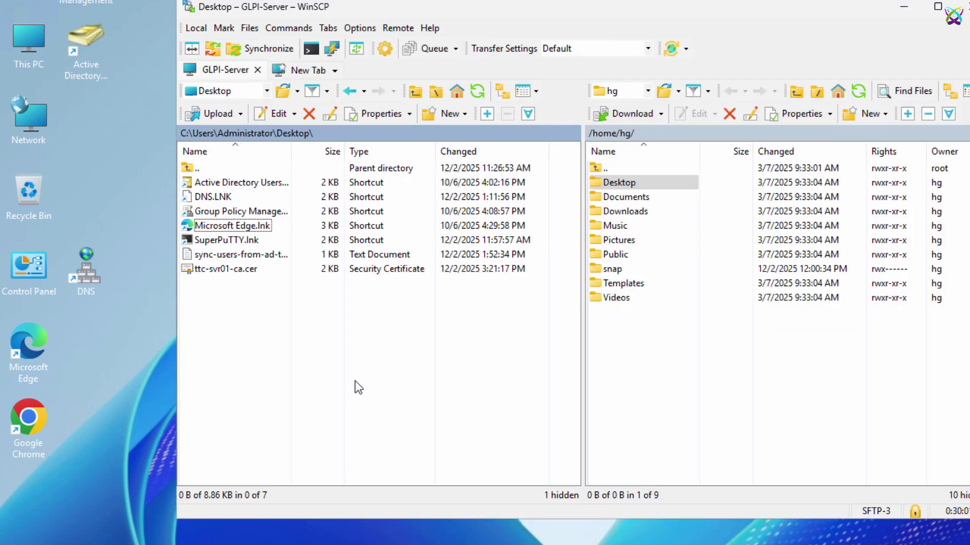
{"action": "left_click", "coordinate": [213, 269]}
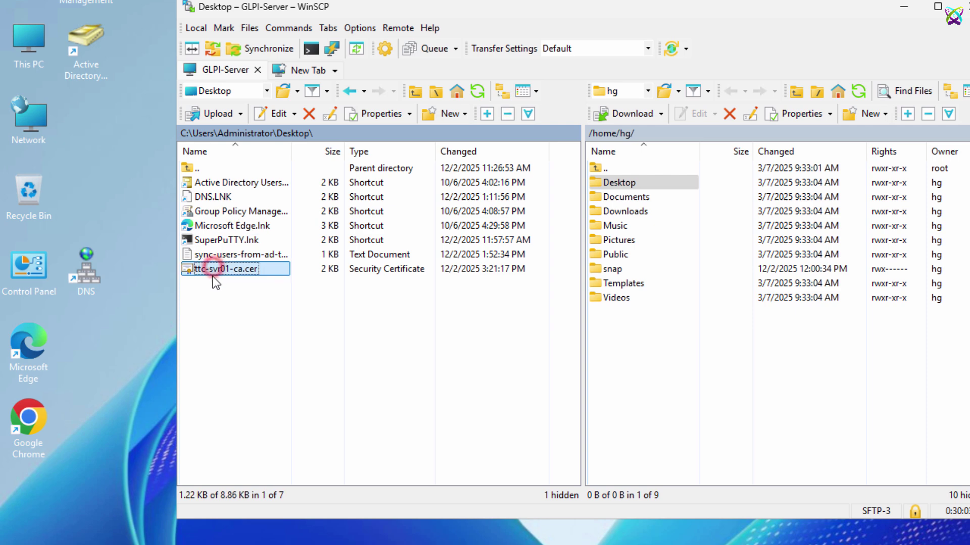
{"action": "double_click", "coordinate": [624, 183]}
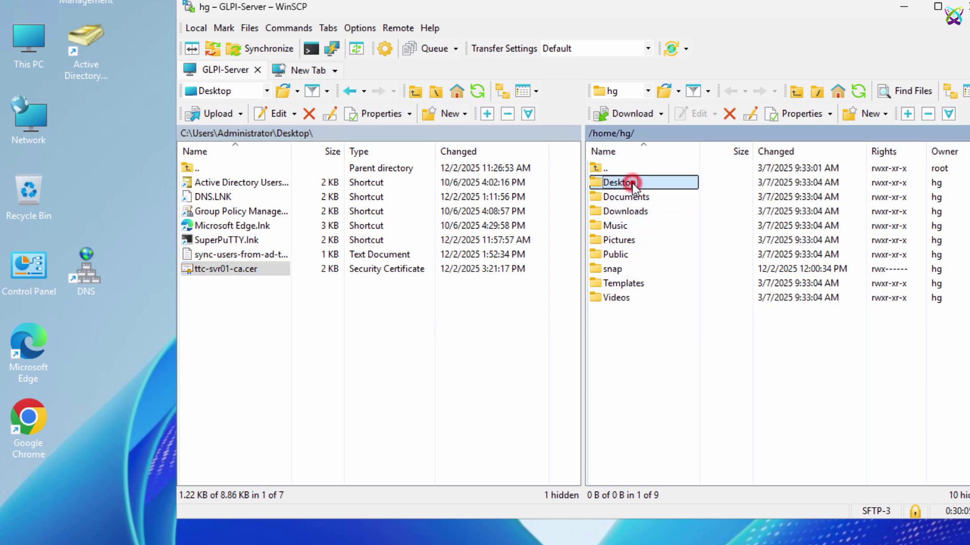
{"action": "left_click_drag", "start_coordinate": [224, 270], "coordinate": [615, 223]}
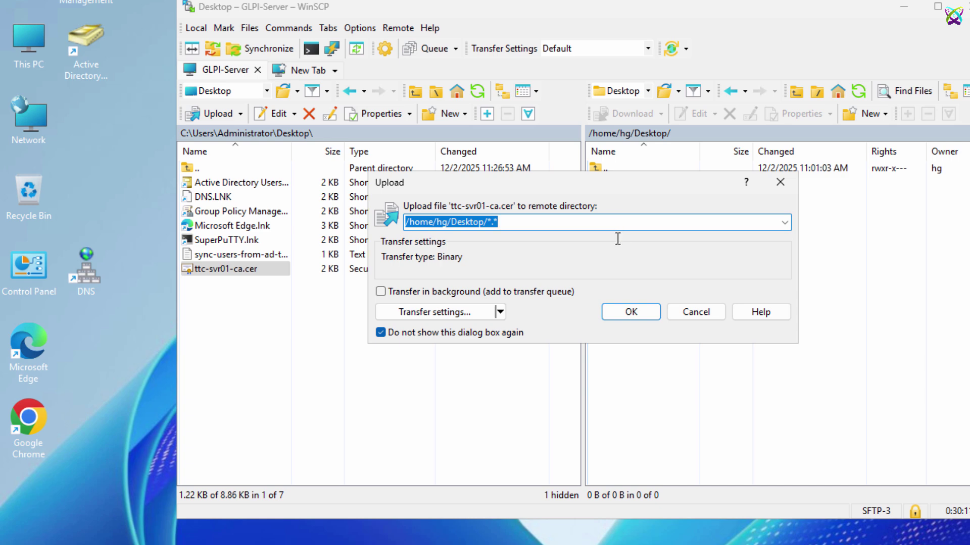
{"action": "left_click", "coordinate": [625, 311]}
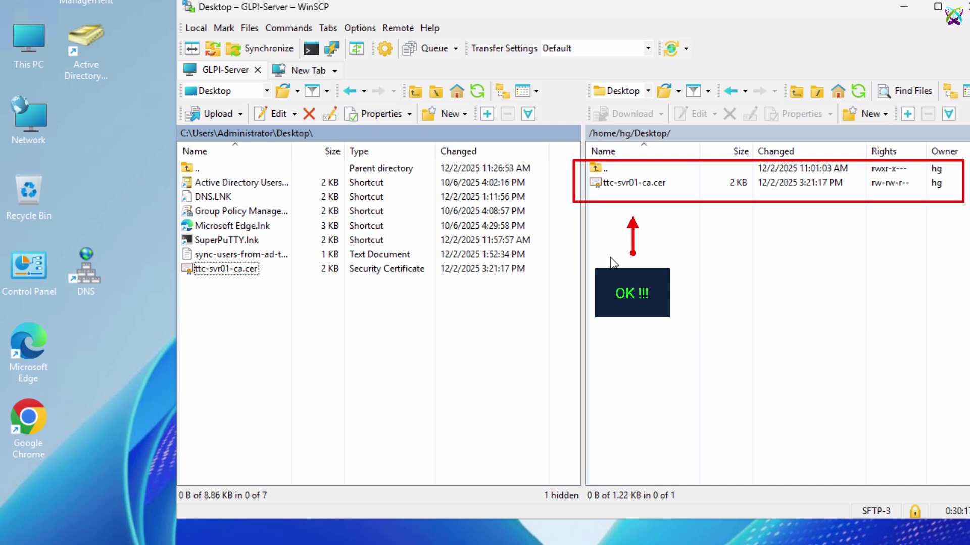
{"action": "left_click", "coordinate": [892, 9]}
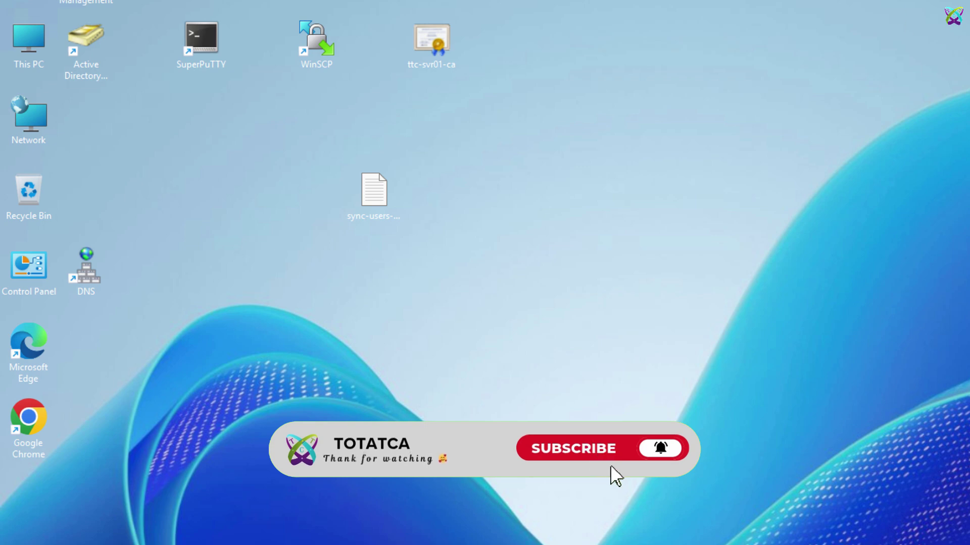
Step: Stop the running ping in the GLPI server session and clear the terminal
{"action": "key", "text": "alt+Tab"}
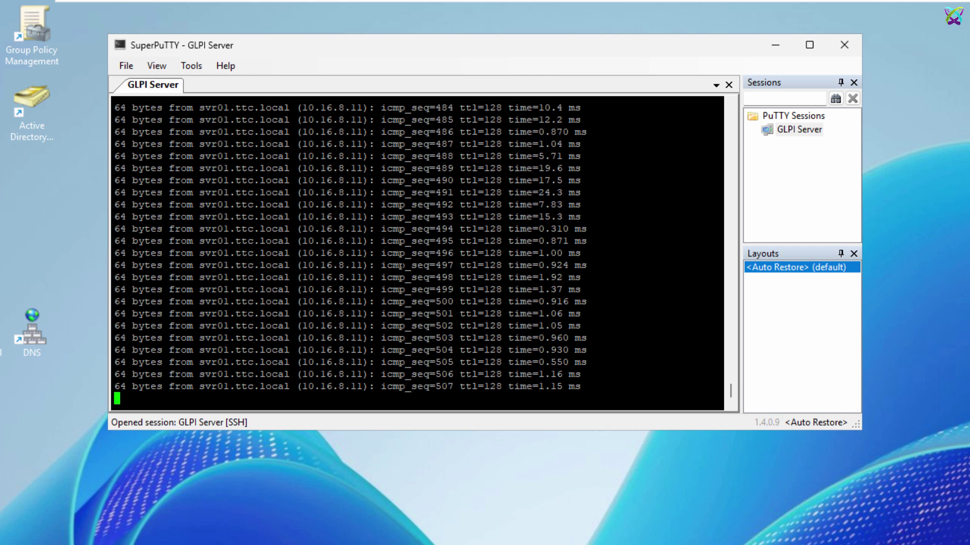
{"action": "key", "text": "ctrl+c"}
{"action": "key", "text": "ctrl+l"}
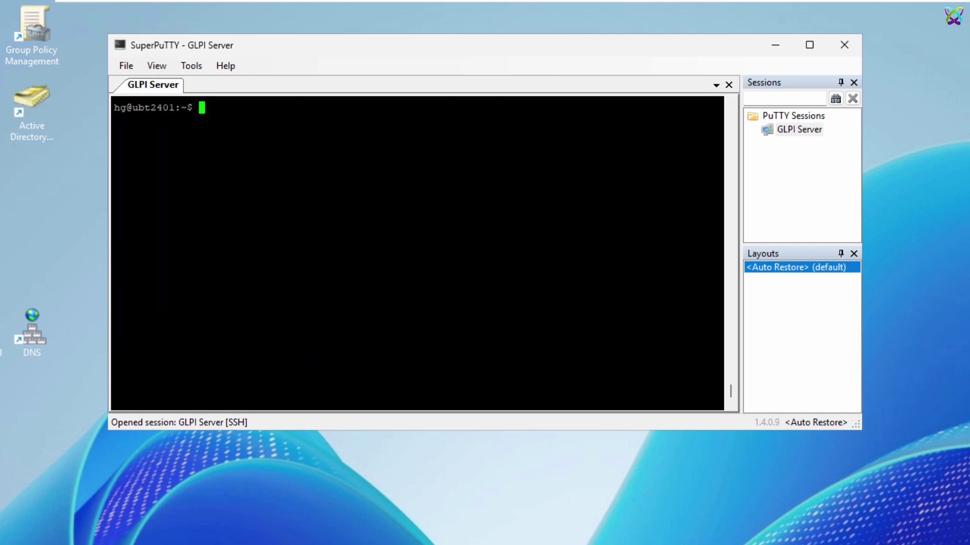
{"action": "key", "text": "Return"}
{"action": "key", "text": "Return"}
{"action": "key", "text": "Return"}
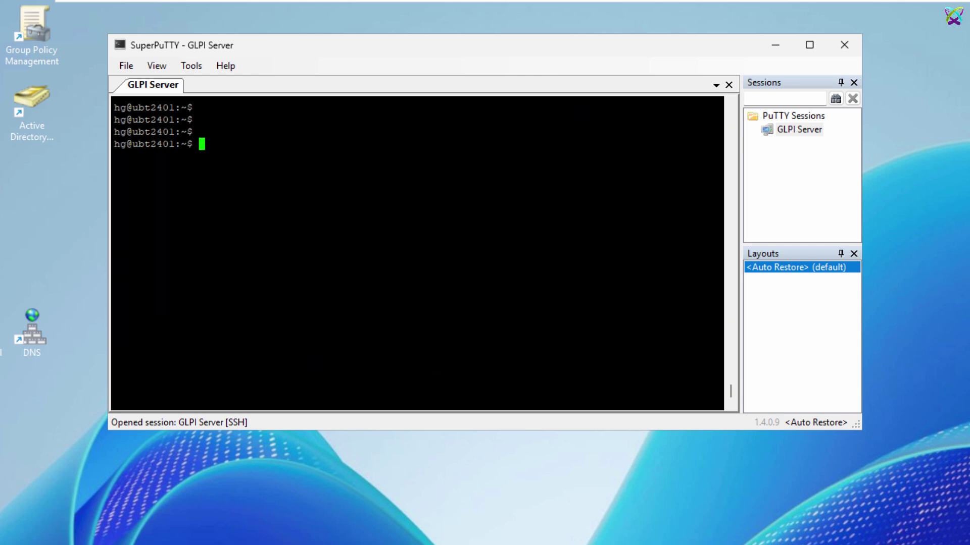
Step: Change into ~/Desktop and list it, confirming ttc-svr01-ca.cer is present
{"action": "type", "text": "cd De"}
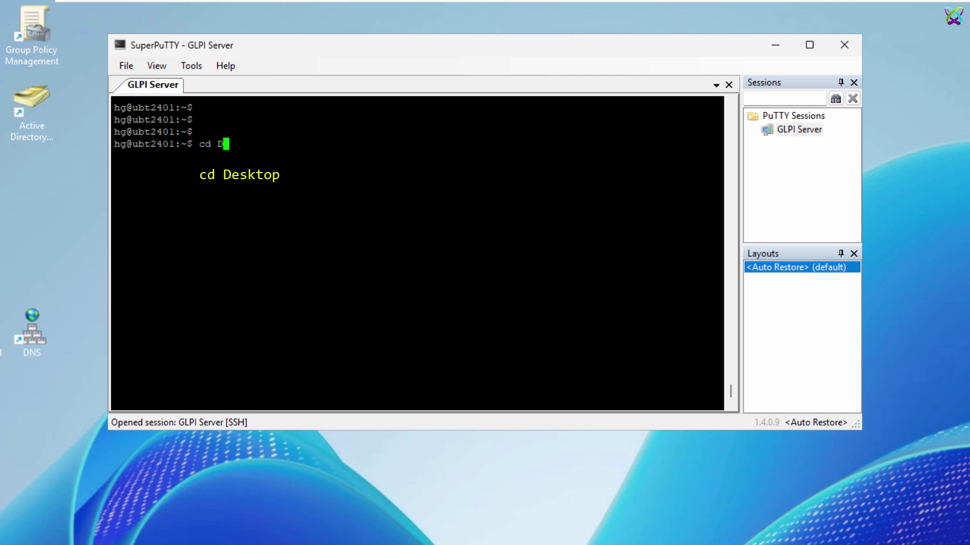
{"action": "key", "text": "Tab"}
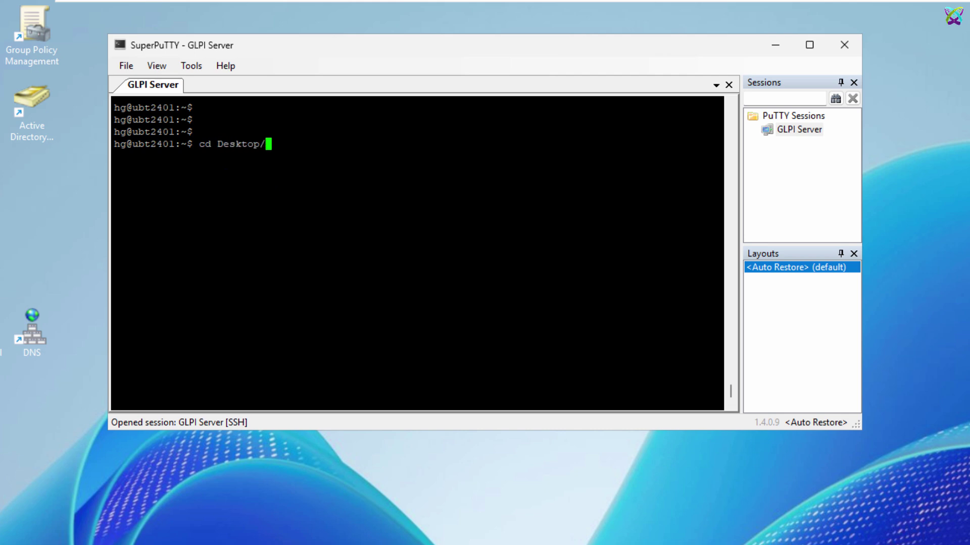
{"action": "key", "text": "Return"}
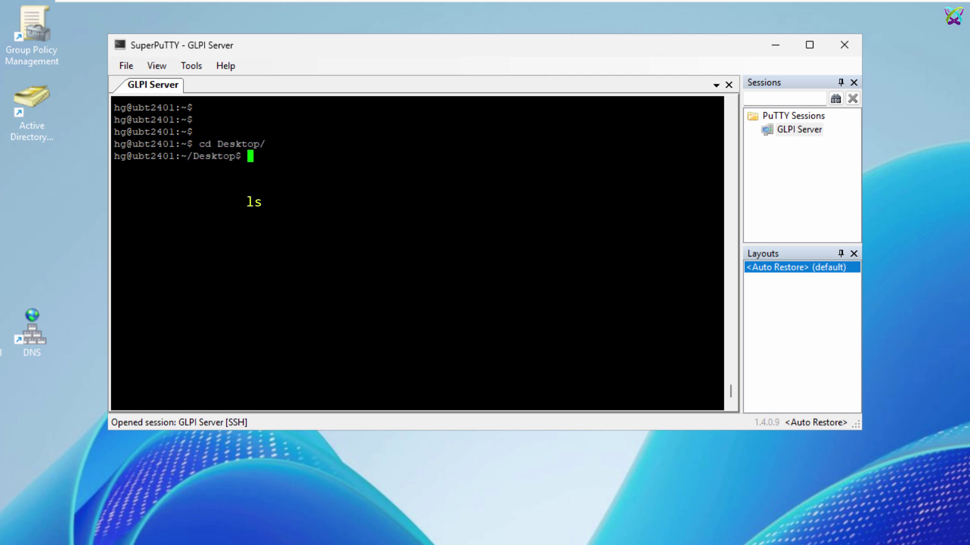
{"action": "key", "text": "Return"}
{"action": "type", "text": "ls"}
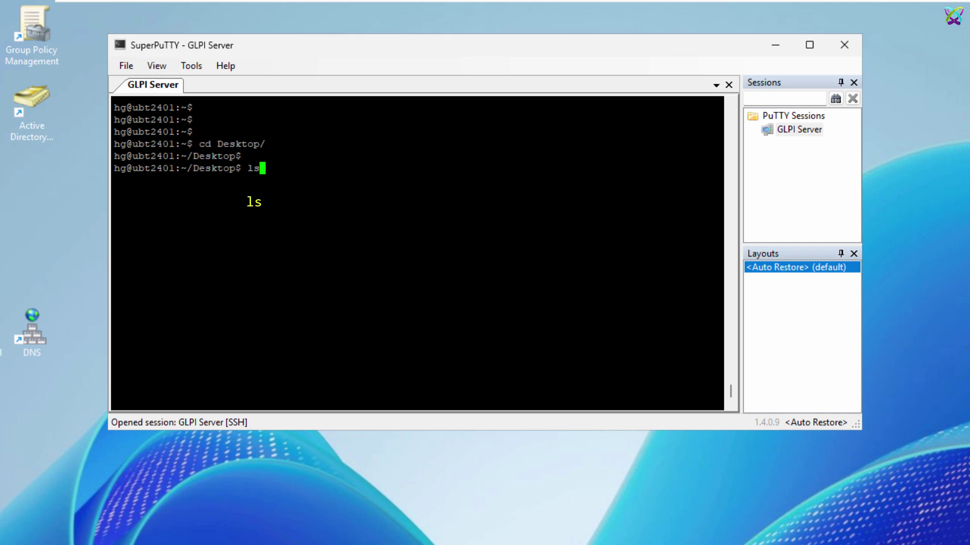
{"action": "key", "text": "Return"}
{"action": "key", "text": "Return"}
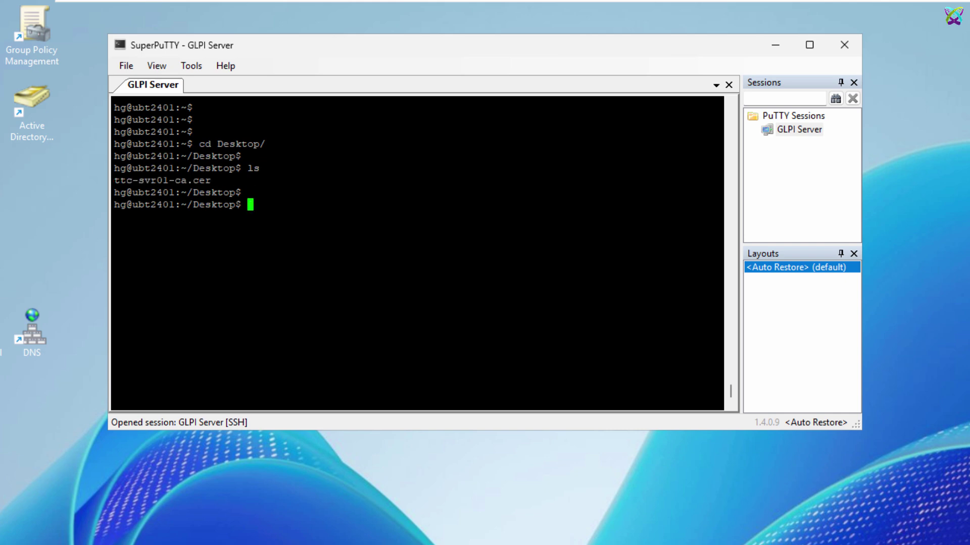
{"action": "key", "text": "alt+Tab"}
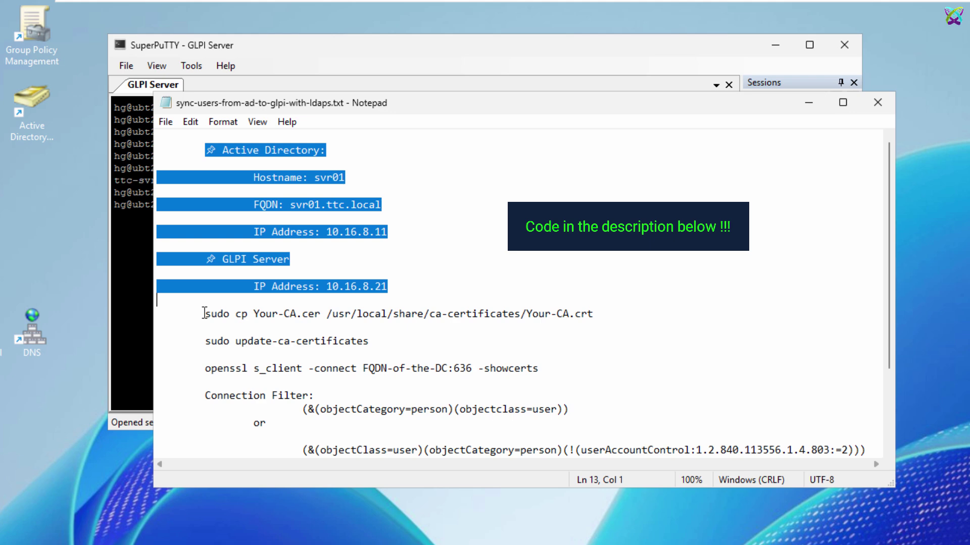
Step: Copy the certificate file name ttc-svr01-ca from the desktop
{"action": "left_click_drag", "start_coordinate": [204, 313], "coordinate": [630, 308]}
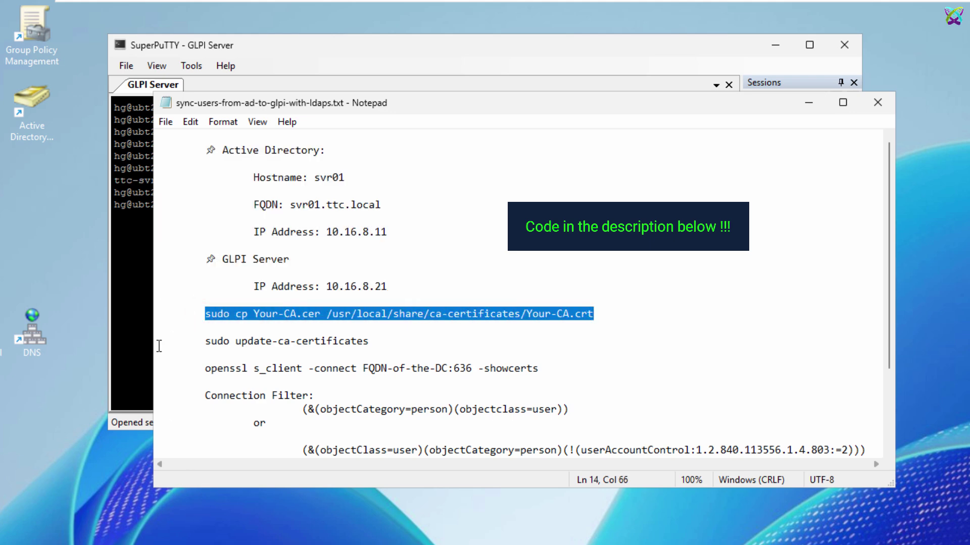
{"action": "left_click", "coordinate": [799, 102]}
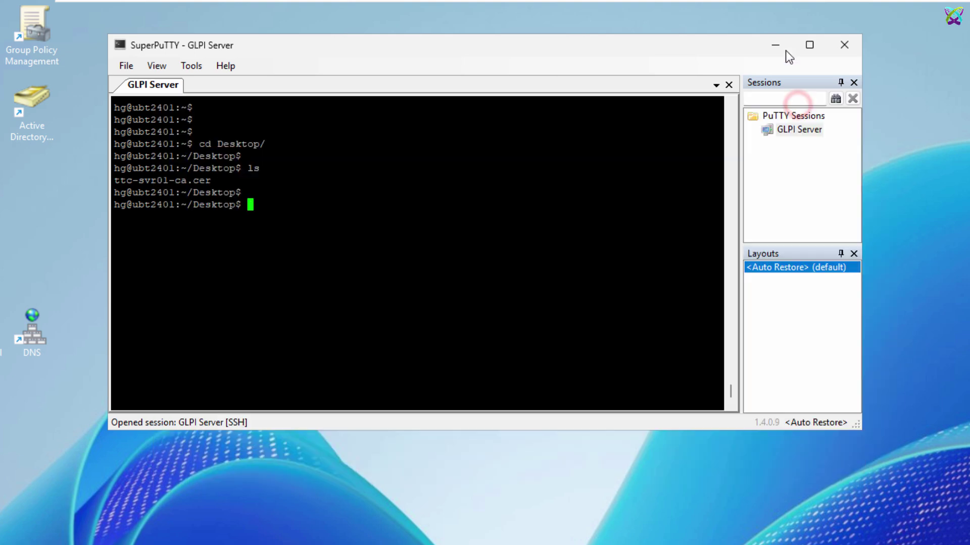
{"action": "left_click", "coordinate": [780, 45]}
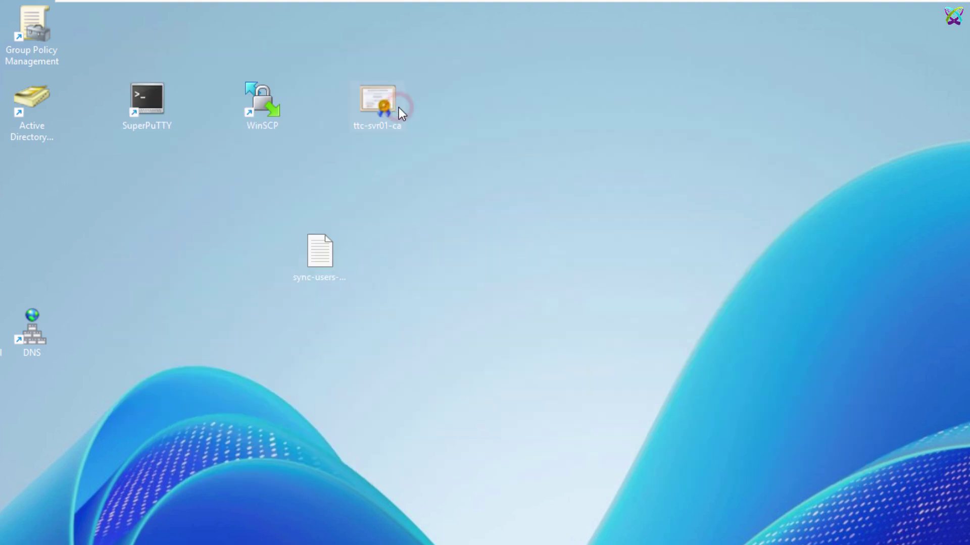
{"action": "key", "text": "F2"}
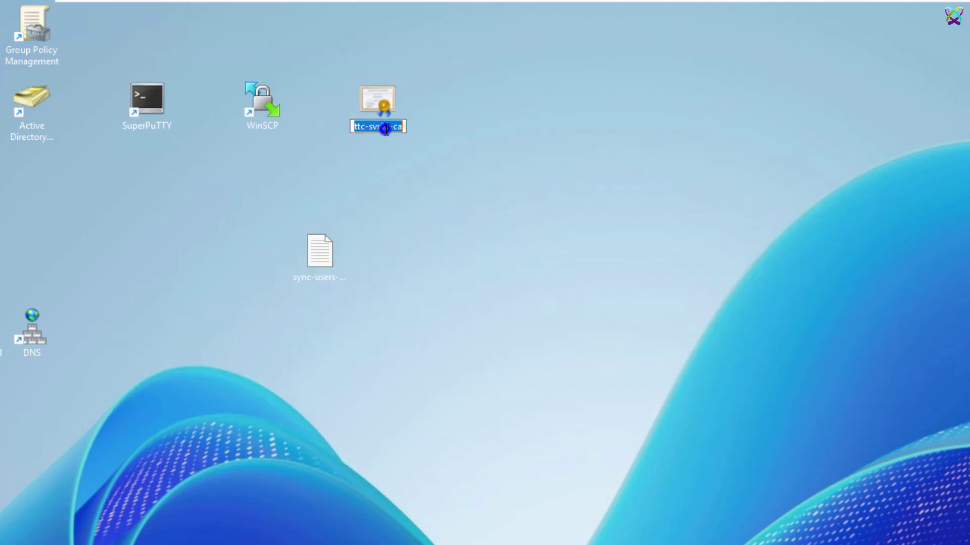
{"action": "right_click", "coordinate": [385, 132]}
{"action": "left_click", "coordinate": [426, 181]}
{"action": "key", "text": "Escape"}
{"action": "key", "text": "alt+Tab"}
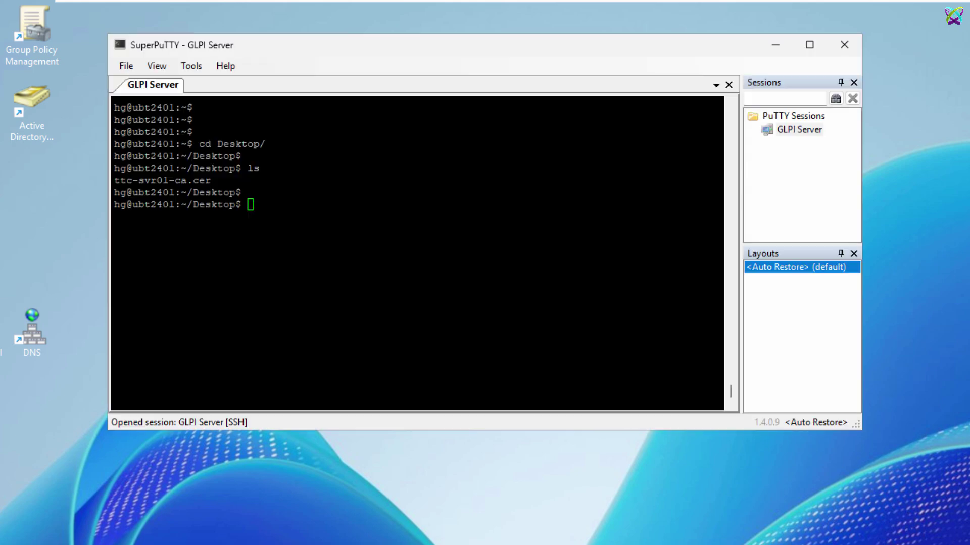
{"action": "key", "text": "alt+Tab"}
{"action": "left_click", "coordinate": [266, 329]}
Step: Replace both Your-CA placeholders with ttc-svr01-ca and run the sudo cp command on the server
{"action": "left_click_drag", "start_coordinate": [253, 313], "coordinate": [297, 315]}
{"action": "key", "text": "ctrl+v"}
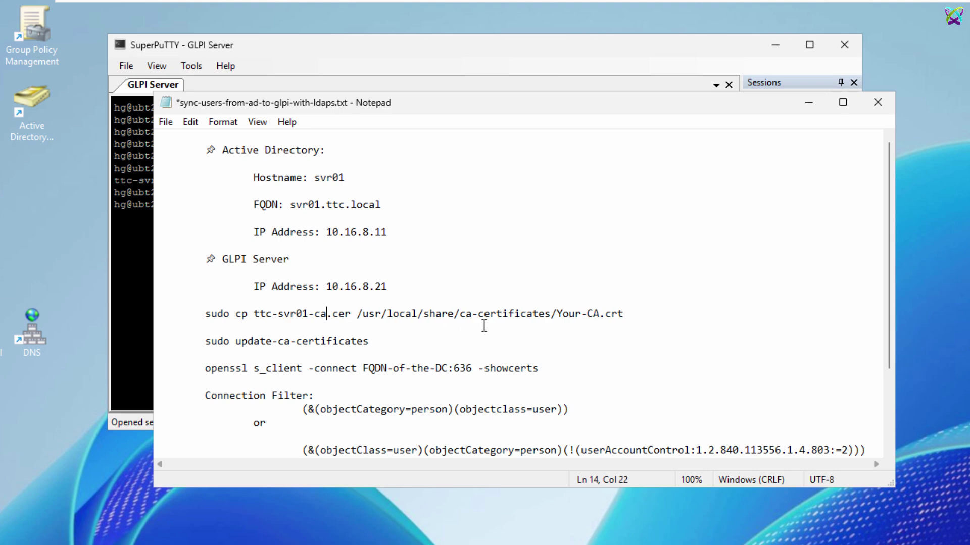
{"action": "left_click_drag", "start_coordinate": [557, 314], "coordinate": [600, 317]}
{"action": "key", "text": "ctrl+v"}
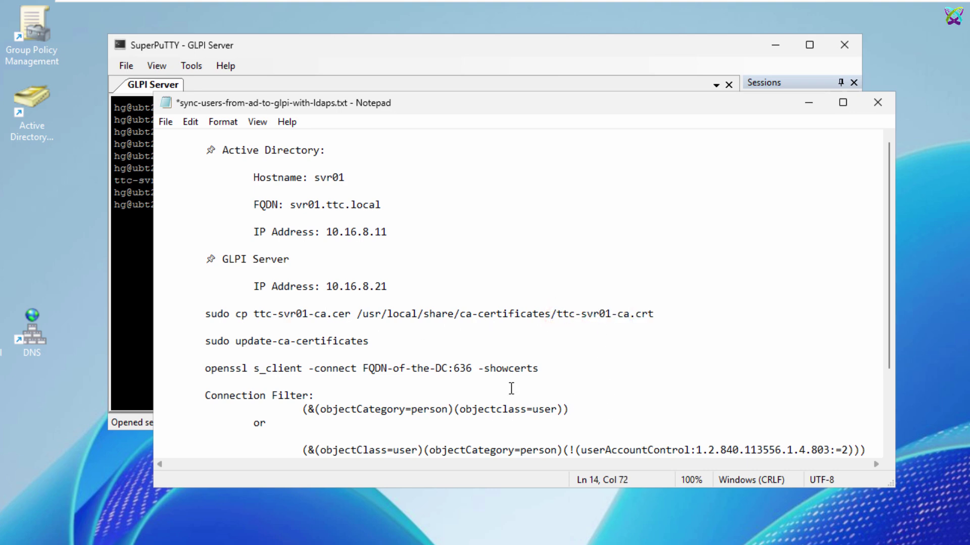
{"action": "left_click_drag", "start_coordinate": [200, 314], "coordinate": [667, 316]}
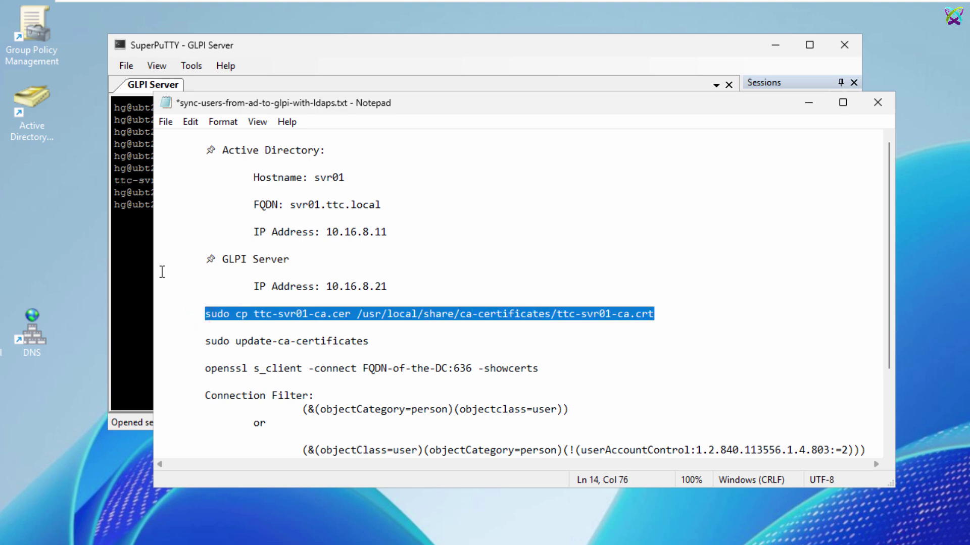
{"action": "left_click", "coordinate": [136, 249]}
{"action": "right_click", "coordinate": [377, 202]}
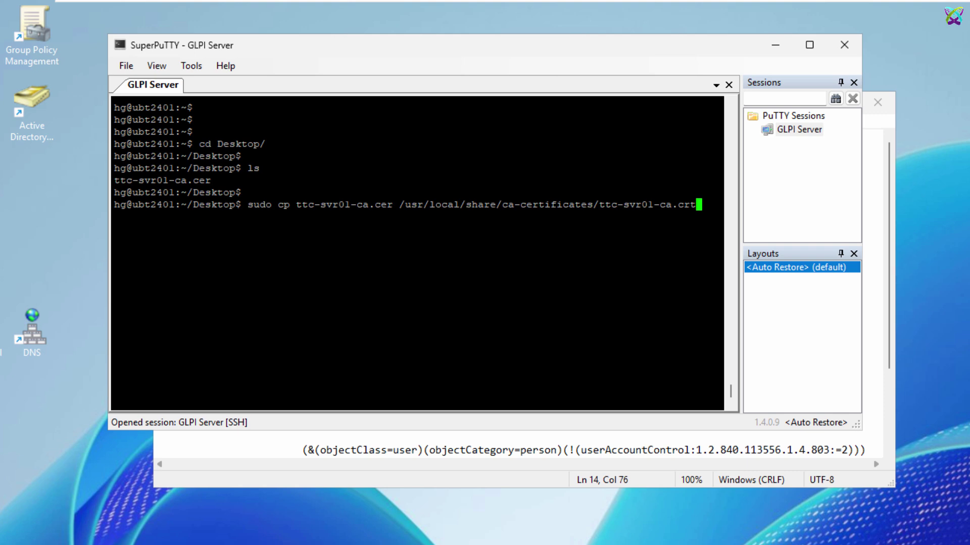
{"action": "key", "text": "Return"}
{"action": "key", "text": "Return"}
Step: Run sudo update-ca-certificates on the server and clear the terminal
{"action": "key", "text": "alt+Tab"}
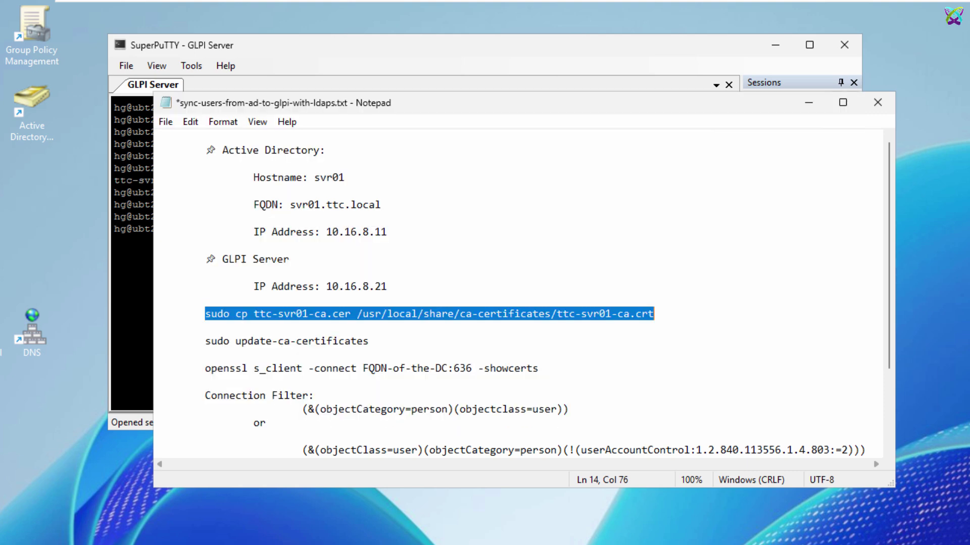
{"action": "left_click_drag", "start_coordinate": [204, 341], "coordinate": [383, 343]}
{"action": "key", "text": "super+c"}
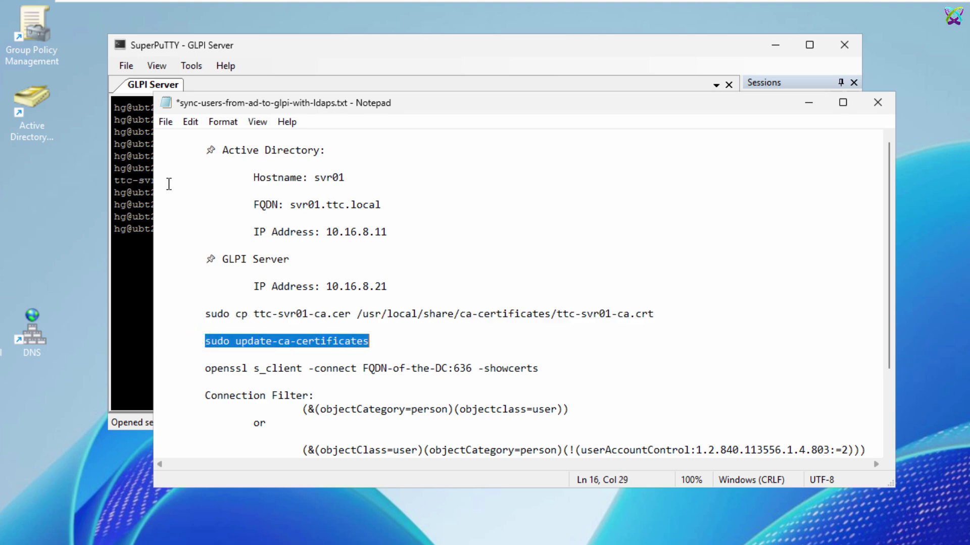
{"action": "left_click", "coordinate": [325, 51]}
{"action": "right_click", "coordinate": [339, 227]}
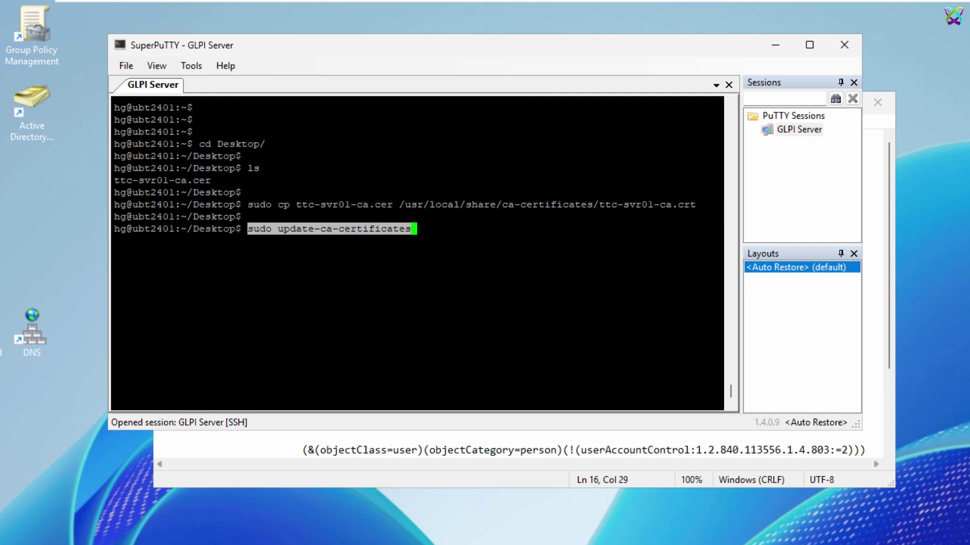
{"action": "key", "text": "Return"}
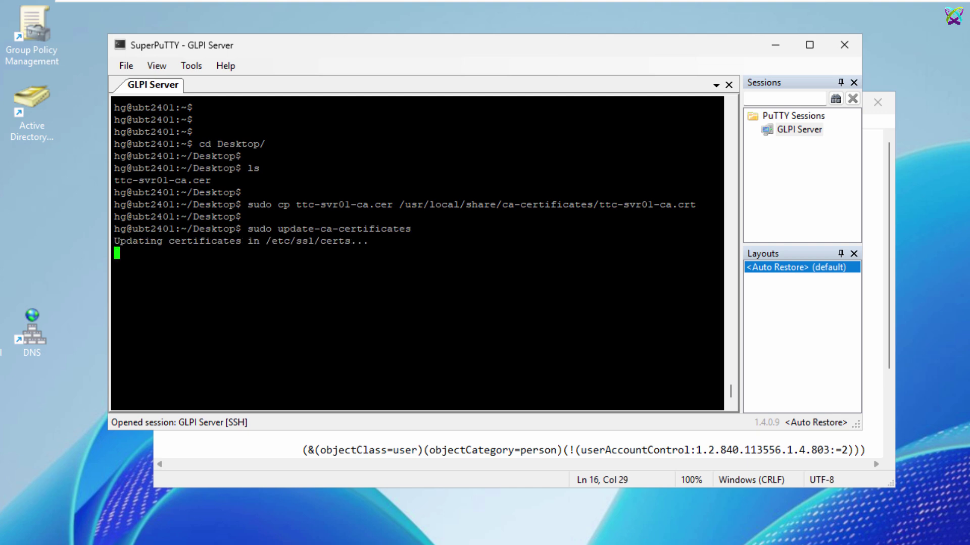
{"action": "key", "text": "Return"}
{"action": "key", "text": "ctrl+l"}
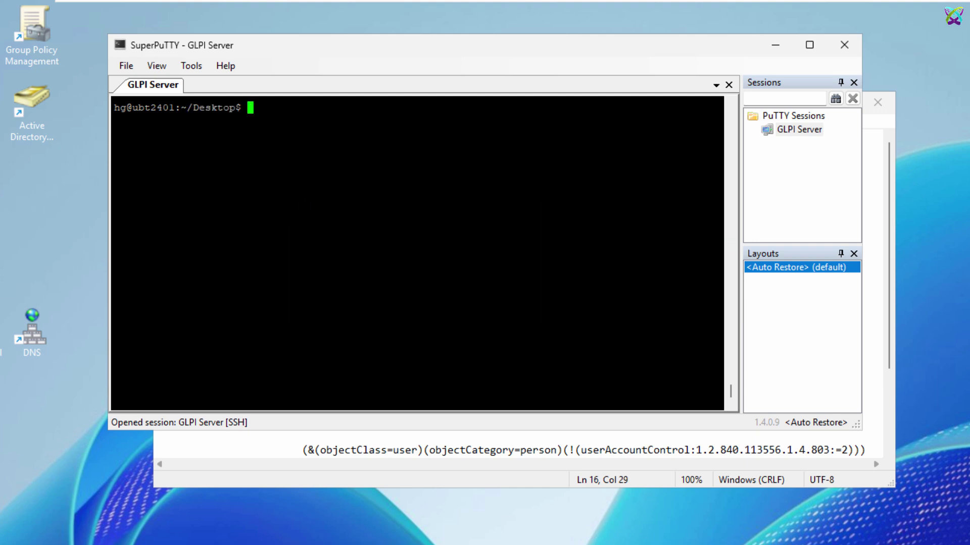
{"action": "key", "text": "Return"}
{"action": "key", "text": "Return"}
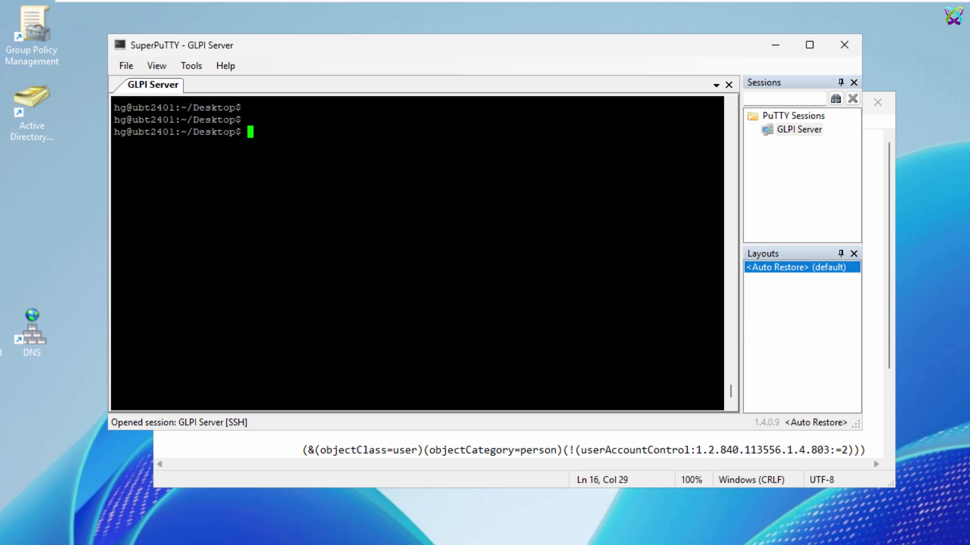
{"action": "key", "text": "alt+Tab"}
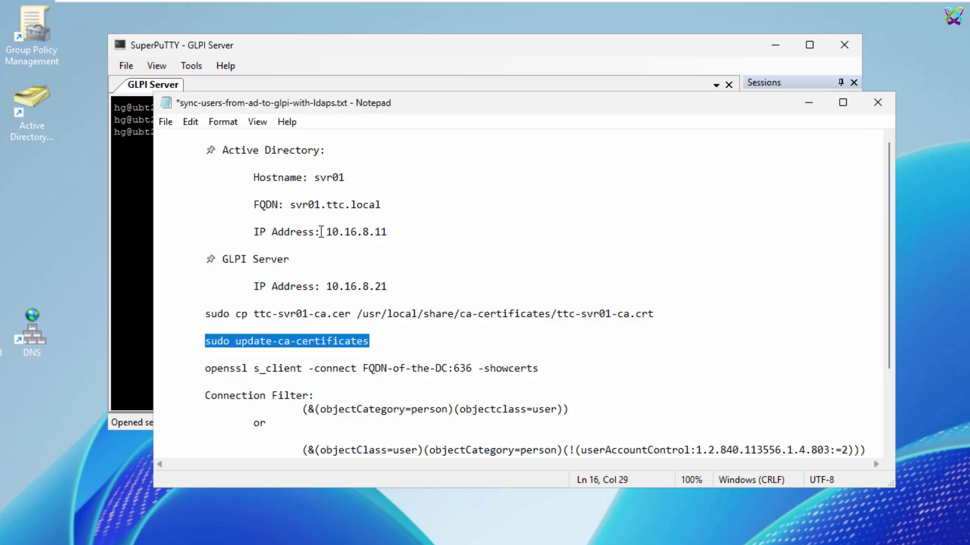
Step: Replace FQDN-of-the-DC with svr01.ttc.local in the openssl test line of the notes
{"action": "left_click_drag", "start_coordinate": [291, 205], "coordinate": [381, 205]}
{"action": "key", "text": "ctrl+c"}
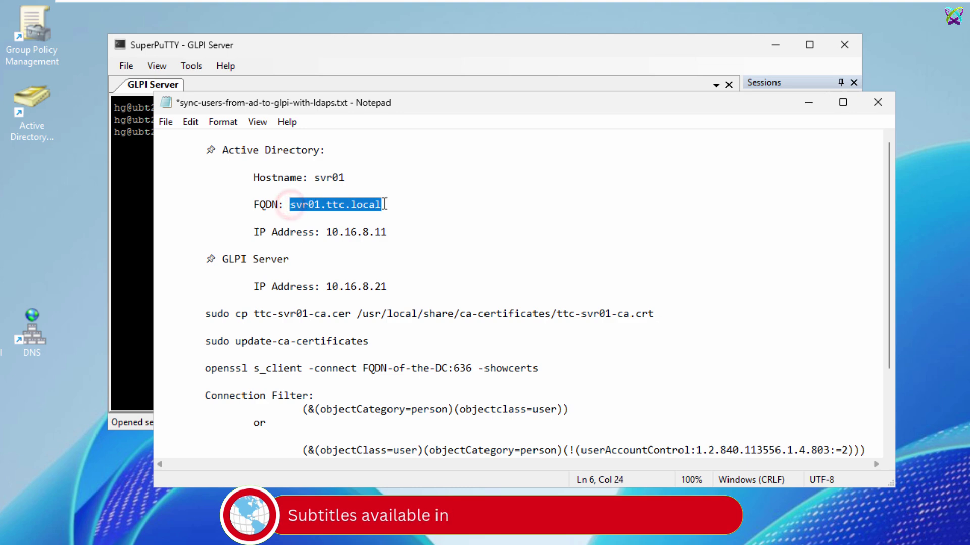
{"action": "left_click_drag", "start_coordinate": [362, 368], "coordinate": [447, 370]}
{"action": "key", "text": "ctrl+v"}
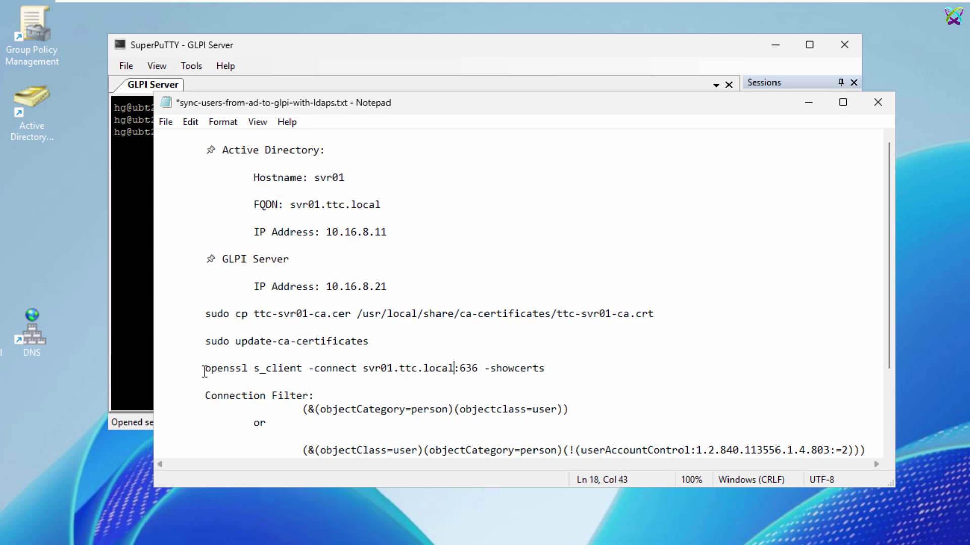
{"action": "left_click_drag", "start_coordinate": [205, 369], "coordinate": [547, 370]}
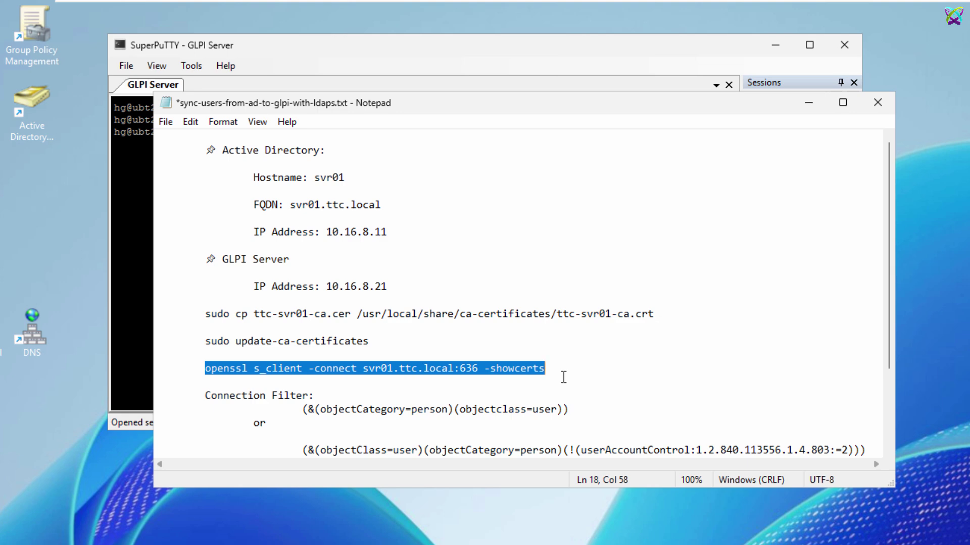
Step: Run the openssl s_client test to svr01.ttc.local:636 with sudo, getting verify code 0
{"action": "right_click", "coordinate": [138, 181]}
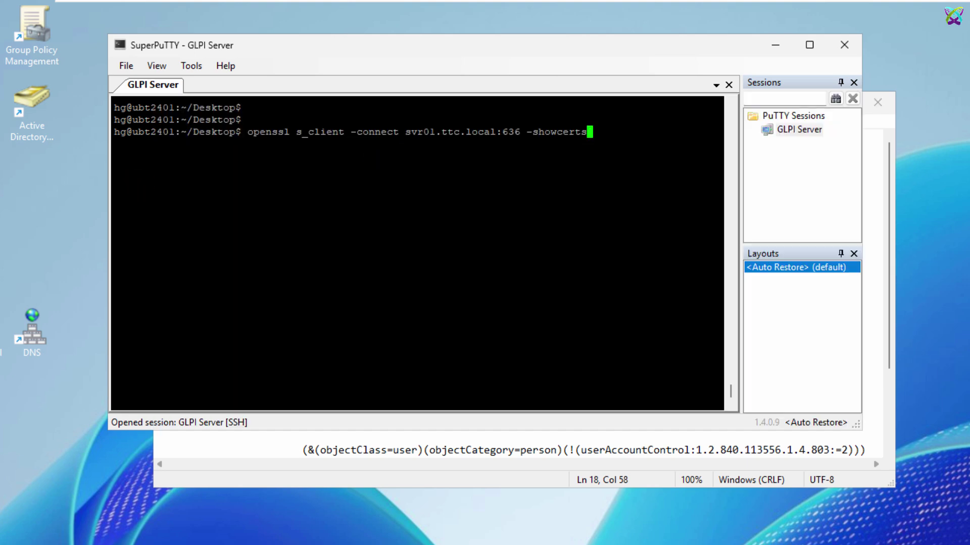
{"action": "key", "text": "Left"}
{"action": "key", "text": "Left"}
{"action": "key", "text": "Left"}
{"action": "key", "text": "Left"}
{"action": "key", "text": "Left"}
{"action": "key", "text": "Left"}
{"action": "key", "text": "Left"}
{"action": "key", "text": "Left"}
{"action": "key", "text": "Left"}
{"action": "key", "text": "Left"}
{"action": "key", "text": "Left"}
{"action": "key", "text": "Left"}
{"action": "key", "text": "Left"}
{"action": "key", "text": "Left"}
{"action": "key", "text": "Left"}
{"action": "key", "text": "Left"}
{"action": "key", "text": "Left"}
{"action": "key", "text": "Left"}
{"action": "key", "text": "Left"}
{"action": "key", "text": "Left"}
{"action": "type", "text": "sudo"}
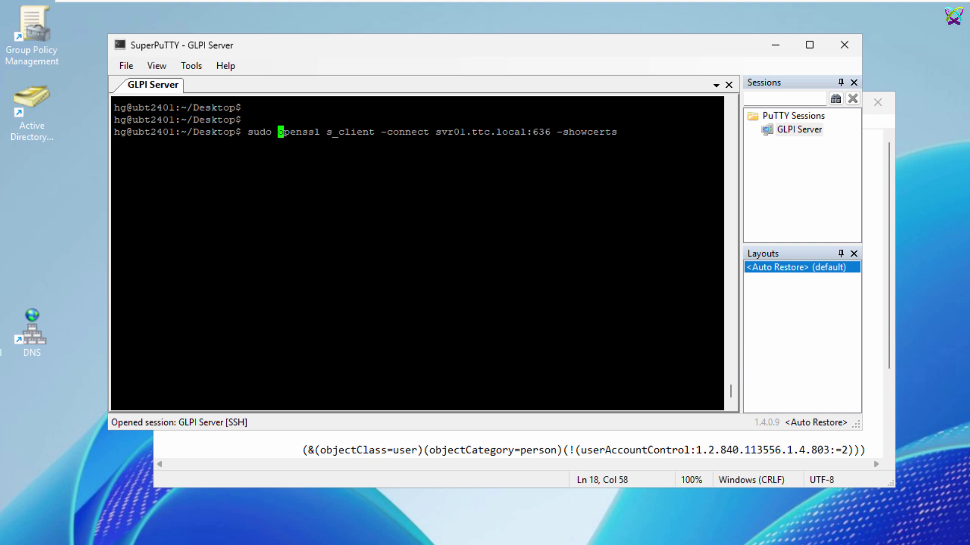
{"action": "key", "text": "Return"}
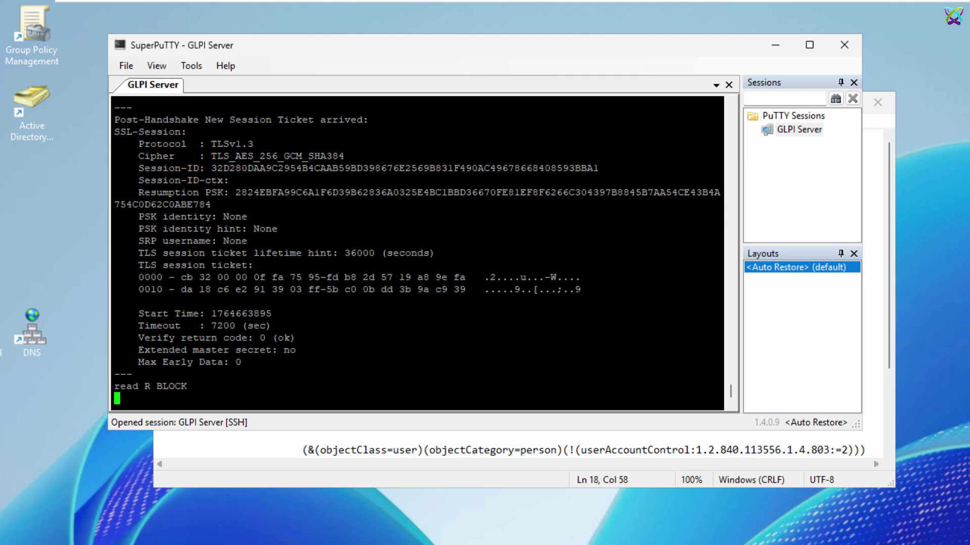
{"action": "key", "text": "ctrl+c"}
{"action": "key", "text": "ctrl+l"}
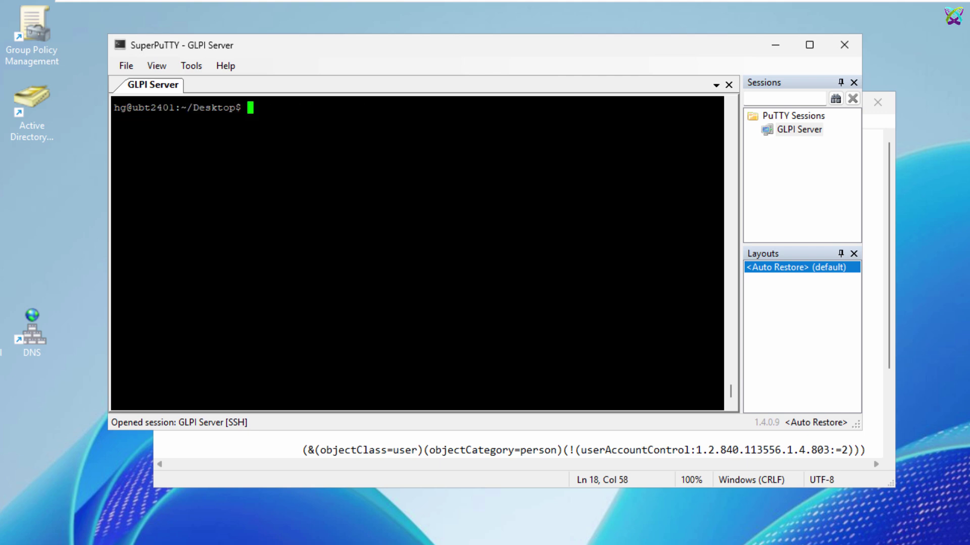
{"action": "key", "text": "Return"}
{"action": "key", "text": "Return"}
{"action": "key", "text": "Return"}
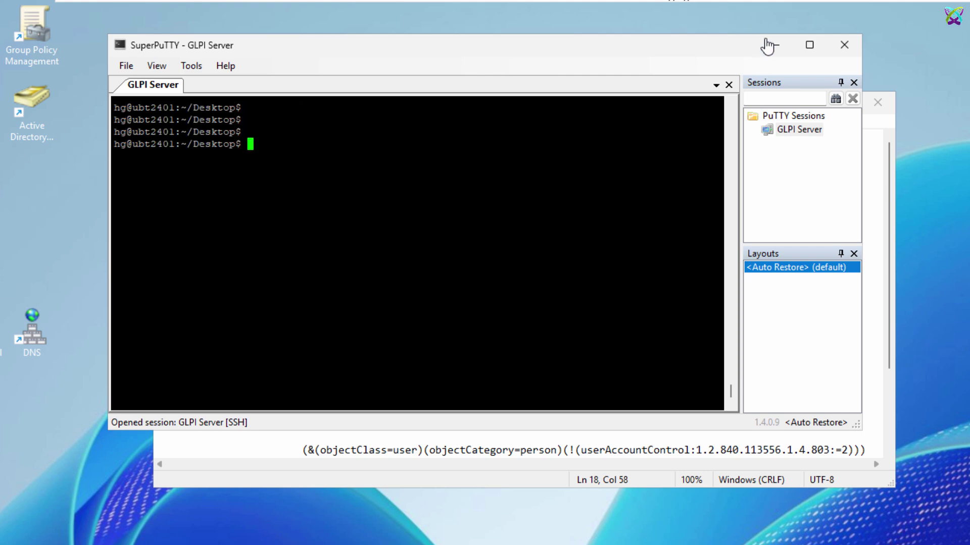
{"action": "left_click", "coordinate": [766, 42]}
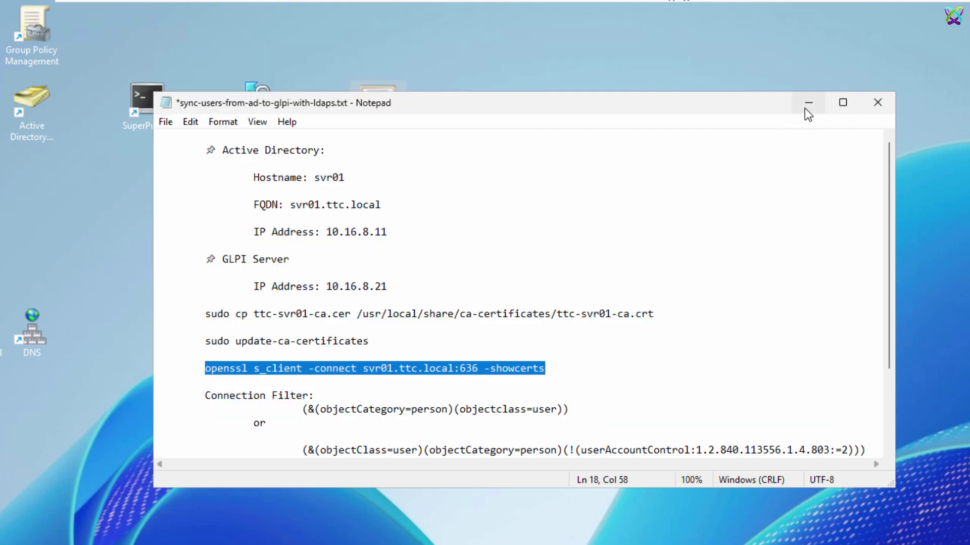
Step: Go to Setup > Authentication > LDAP Directory in GLPI, showing an empty list
{"action": "left_click", "coordinate": [807, 106]}
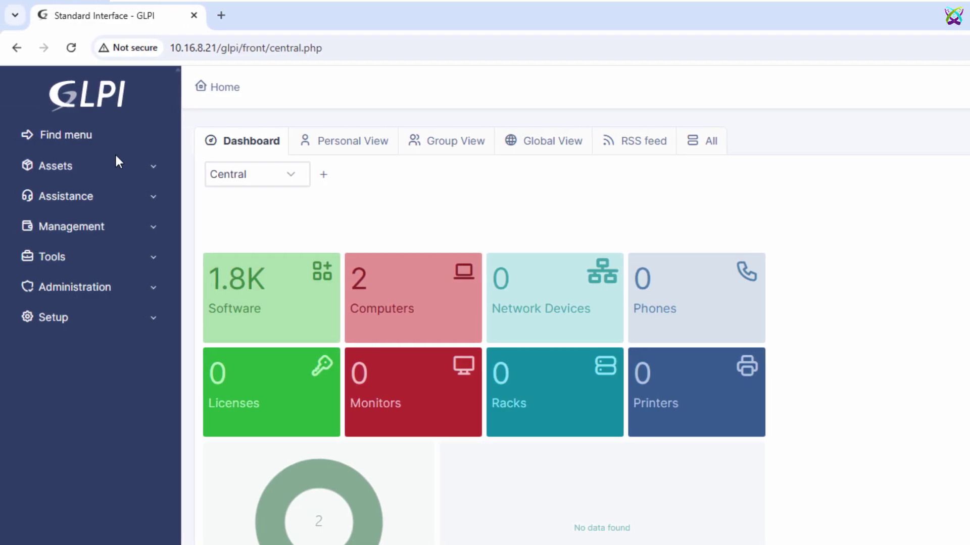
{"action": "left_click", "coordinate": [97, 92]}
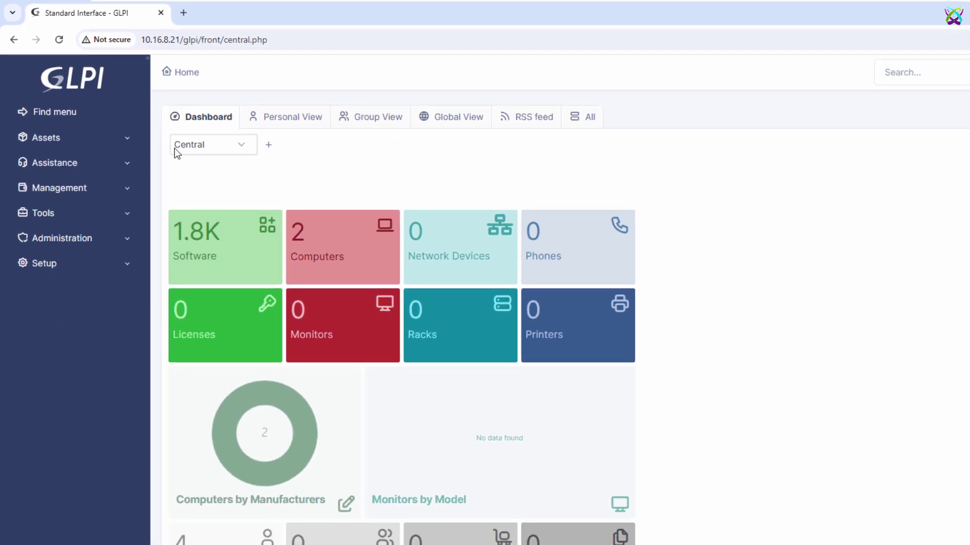
{"action": "left_click", "coordinate": [127, 267]}
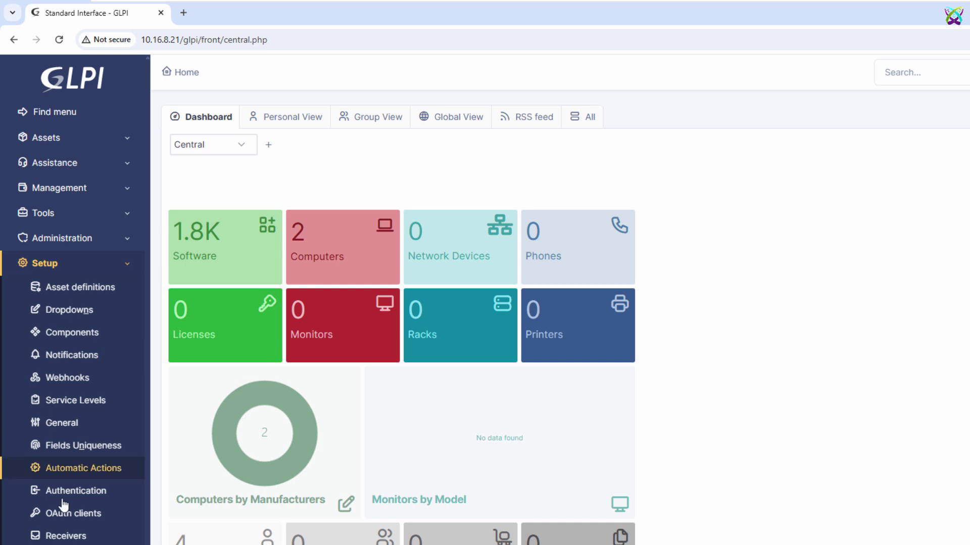
{"action": "left_click", "coordinate": [125, 493]}
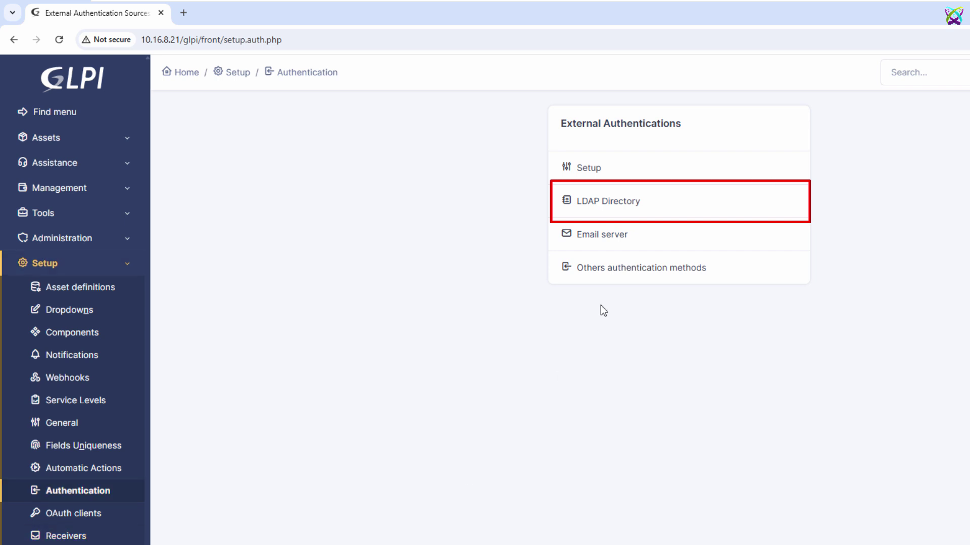
{"action": "left_click", "coordinate": [623, 216]}
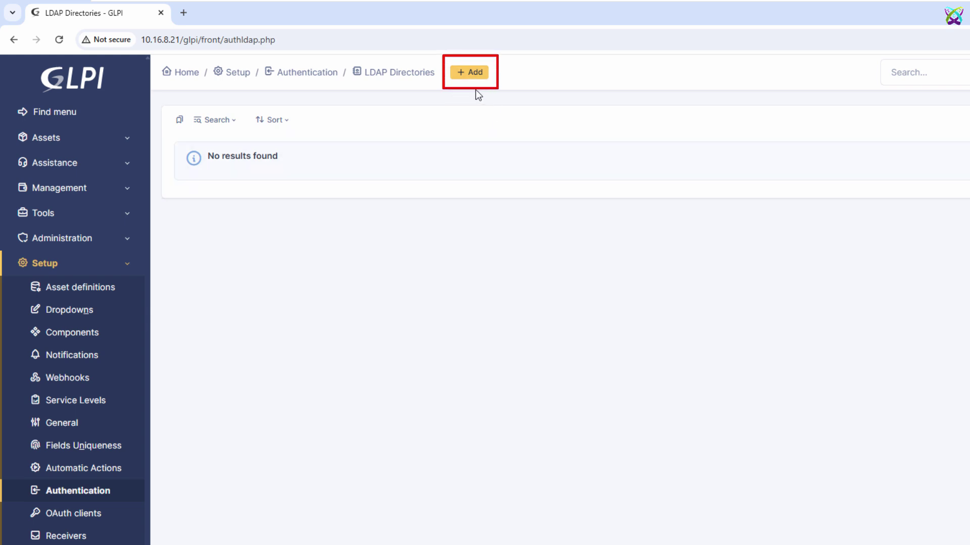
Step: Add a new LDAP directory named SVR01.TTC.LOCAL, set as default server and active
{"action": "left_click", "coordinate": [480, 77]}
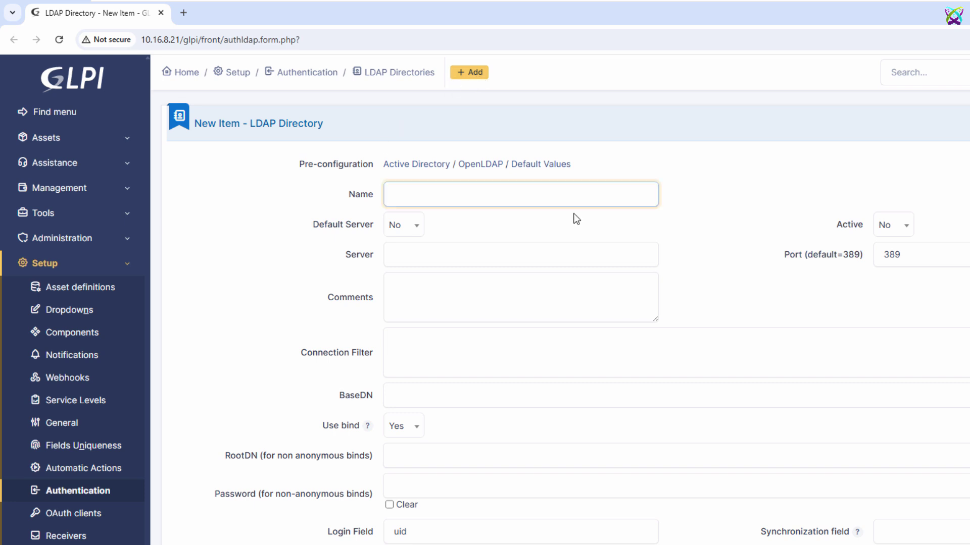
{"action": "left_click", "coordinate": [730, 216]}
{"action": "left_click", "coordinate": [610, 184]}
{"action": "type", "text": "SVR01.TTC.LOCAL"}
{"action": "left_click", "coordinate": [417, 226]}
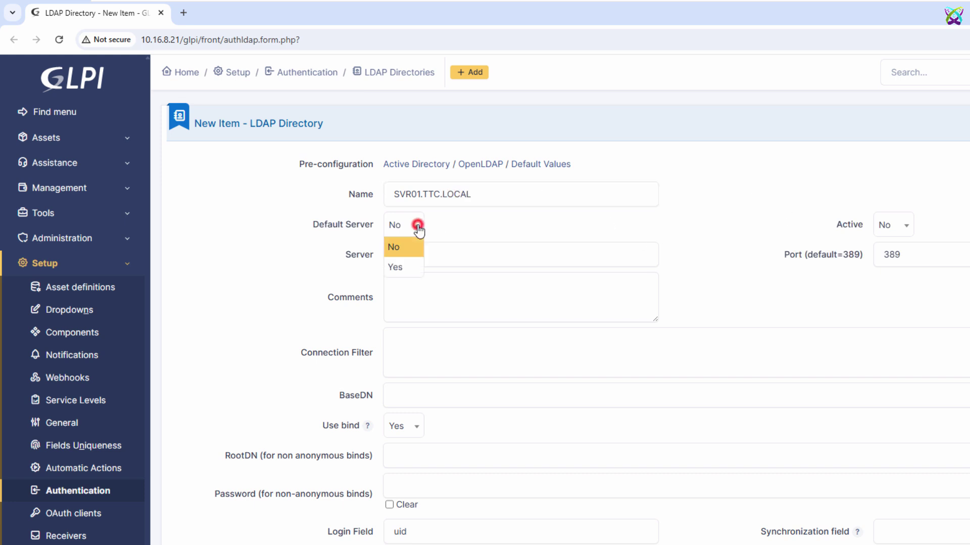
{"action": "left_click", "coordinate": [411, 266]}
{"action": "left_click", "coordinate": [907, 218]}
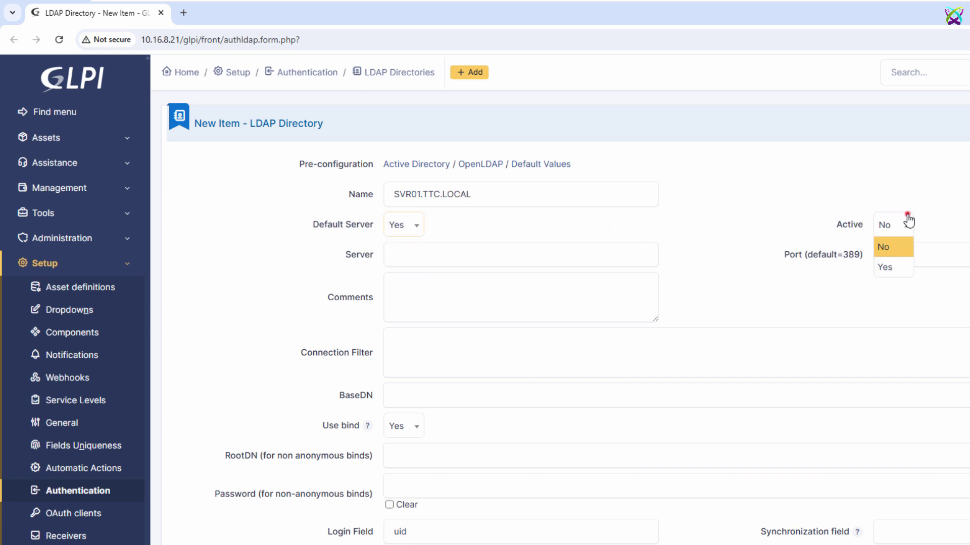
{"action": "left_click", "coordinate": [896, 265]}
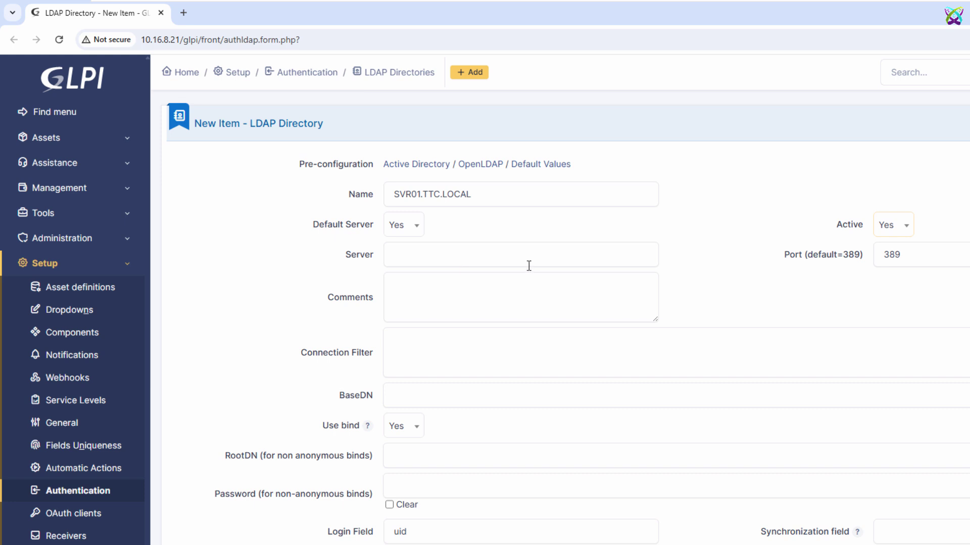
Step: Set the server to ldaps://svr01.ttc.local and the port to 636
{"action": "left_click", "coordinate": [639, 256]}
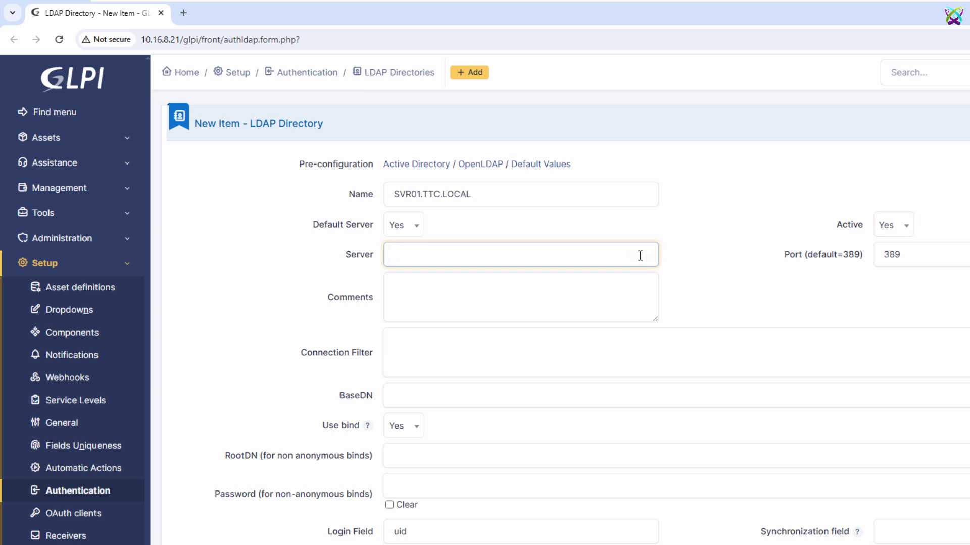
{"action": "type", "text": "ldaps:"}
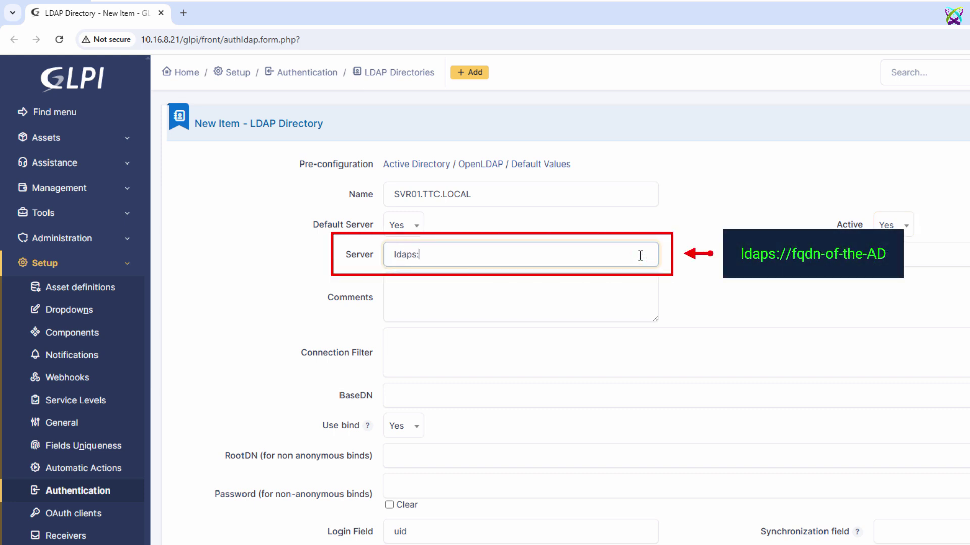
{"action": "type", "text": "//svr01.ttc.local"}
{"action": "key", "text": "Tab"}
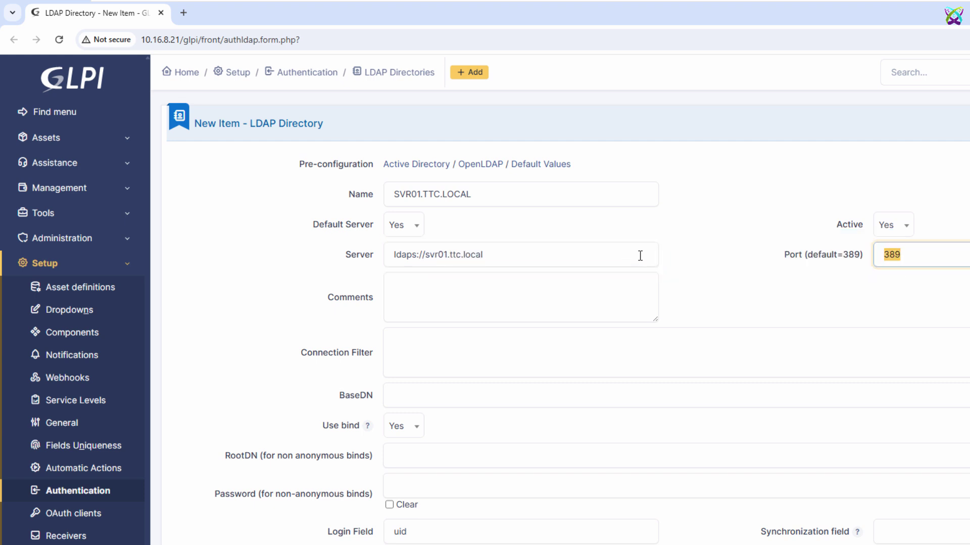
{"action": "type", "text": "636"}
{"action": "key", "text": "super"}
{"action": "type", "text": "contr"}
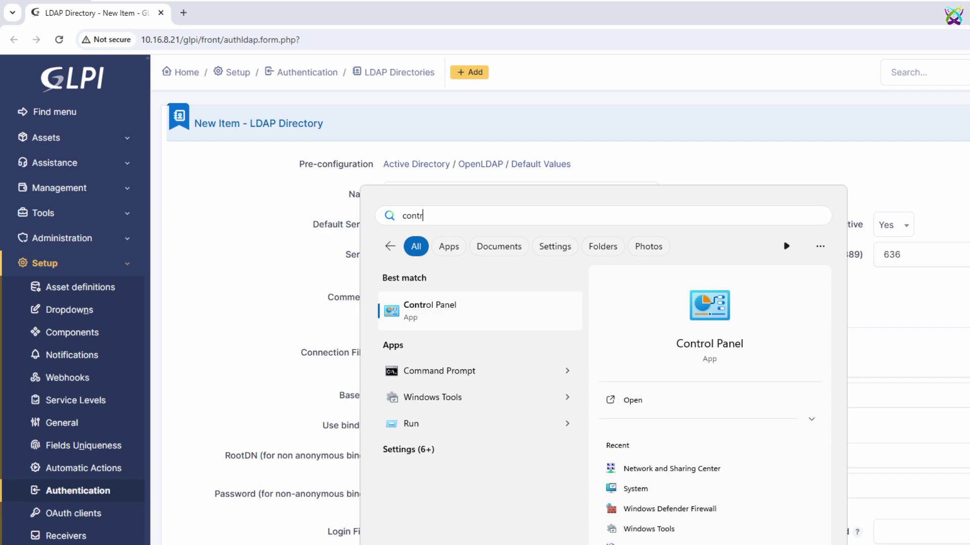
{"action": "key", "text": "Return"}
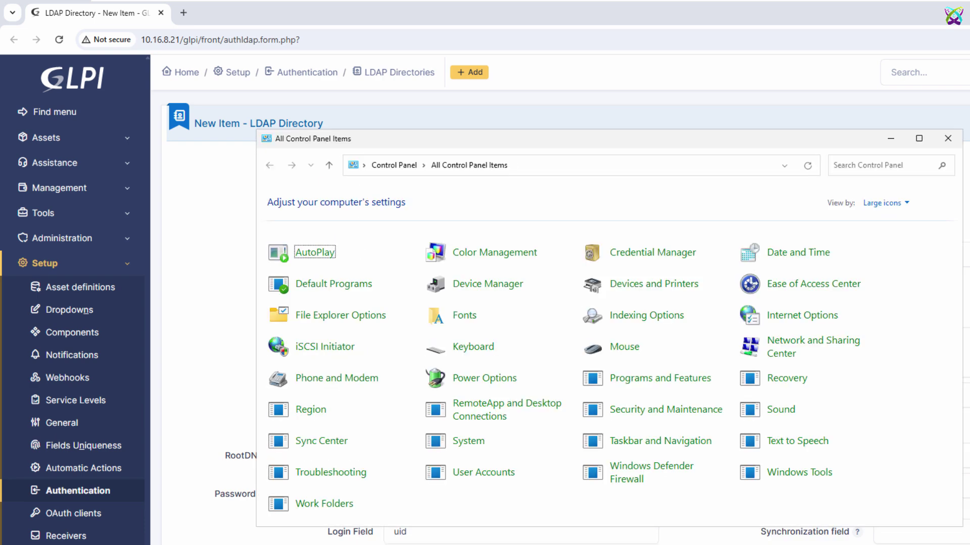
{"action": "left_click", "coordinate": [643, 477]}
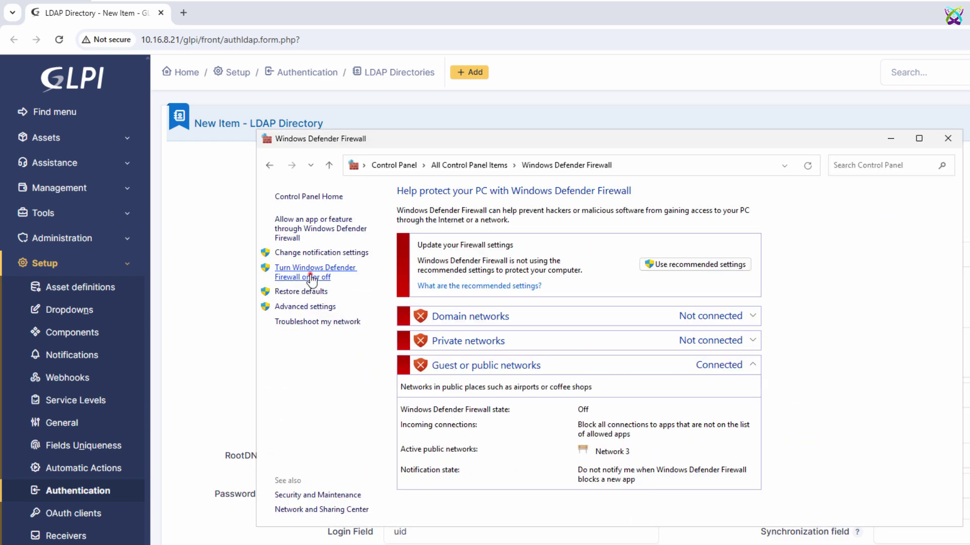
{"action": "left_click", "coordinate": [310, 275]}
{"action": "left_click", "coordinate": [475, 290]}
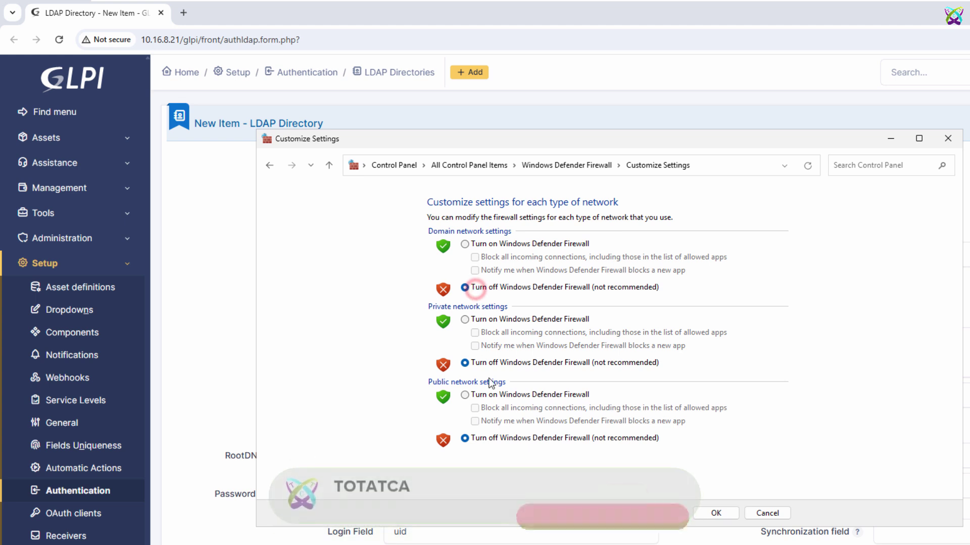
{"action": "left_click", "coordinate": [489, 369]}
{"action": "left_click", "coordinate": [501, 441]}
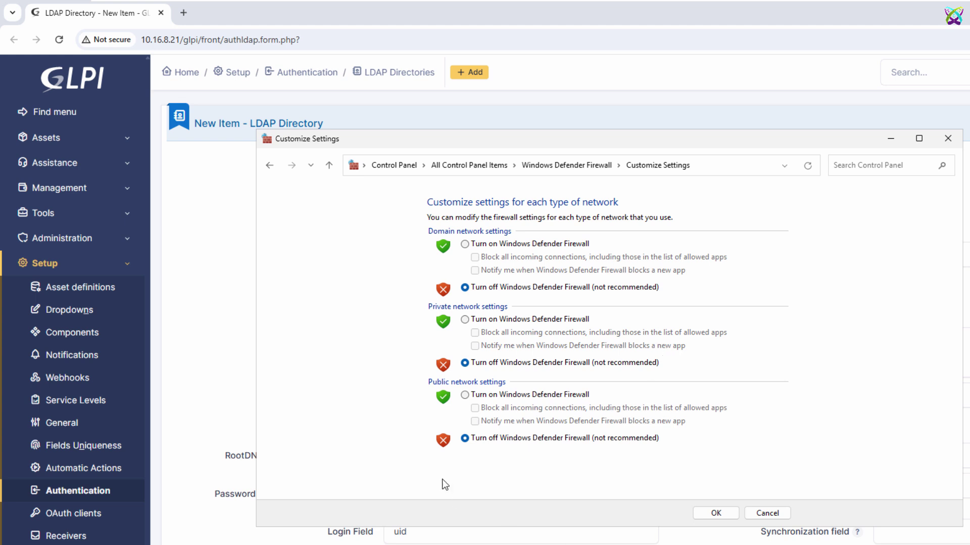
{"action": "left_click", "coordinate": [947, 138]}
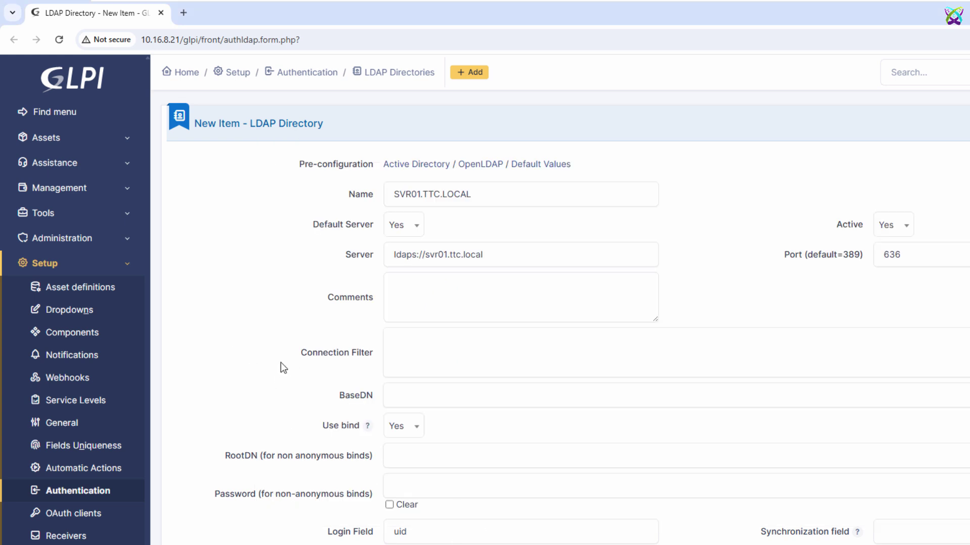
Step: Set the connection filter to (&(objectCategory=person)(objectclass=user)) from the notes
{"action": "left_click_drag", "start_coordinate": [281, 367], "coordinate": [374, 359]}
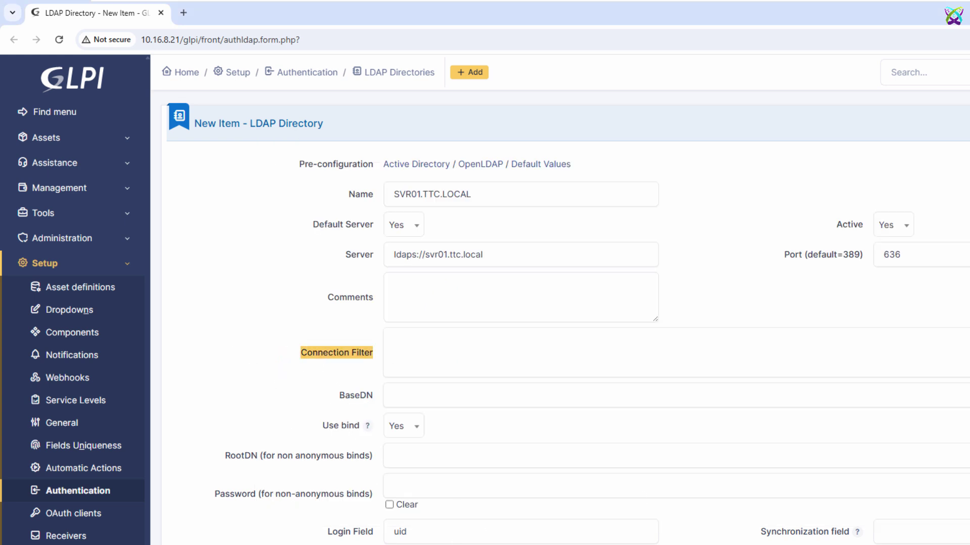
{"action": "key", "text": "alt+Tab"}
{"action": "left_click_drag", "start_coordinate": [512, 343], "coordinate": [738, 346]}
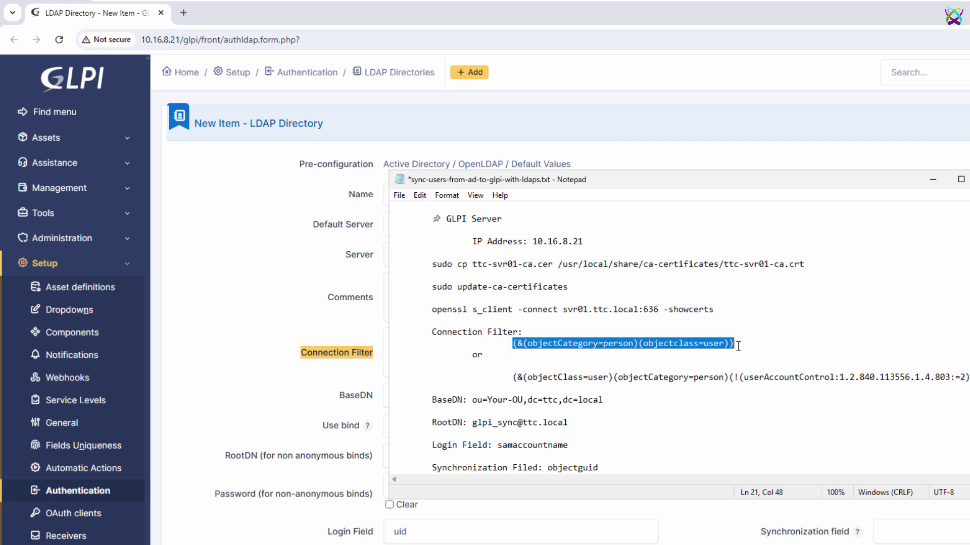
{"action": "left_click_drag", "start_coordinate": [512, 377], "coordinate": [969, 378]}
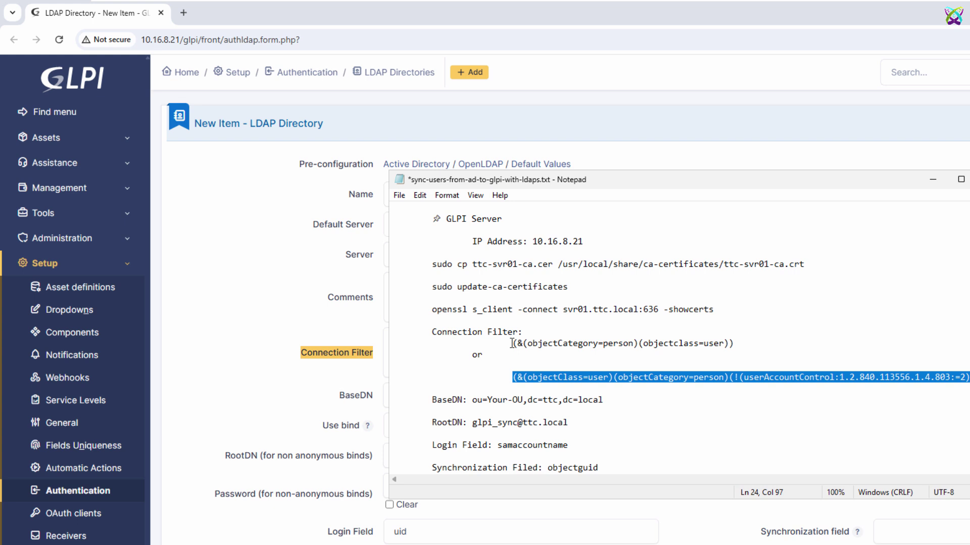
{"action": "left_click_drag", "start_coordinate": [512, 343], "coordinate": [762, 345]}
{"action": "key", "text": "ctrl+c"}
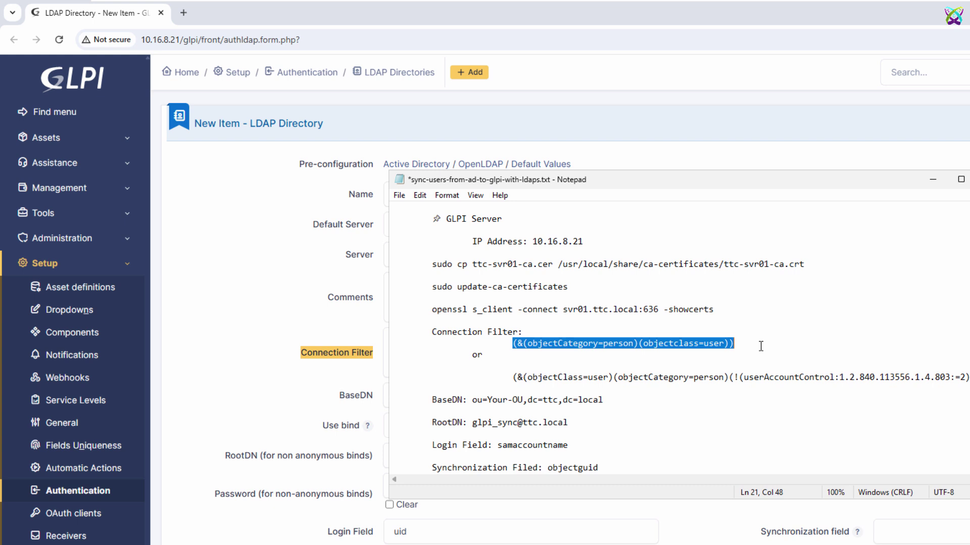
{"action": "left_click", "coordinate": [374, 343]}
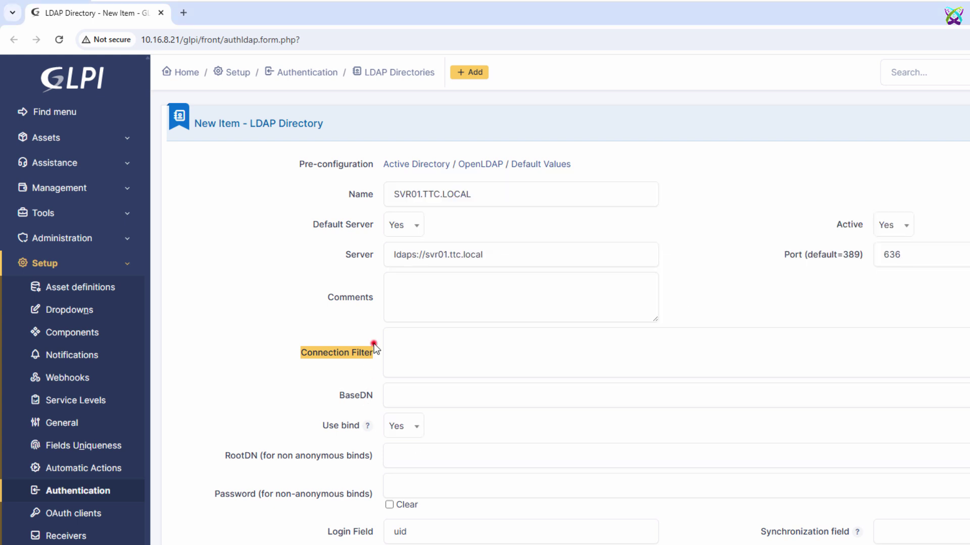
{"action": "key", "text": "ctrl+v"}
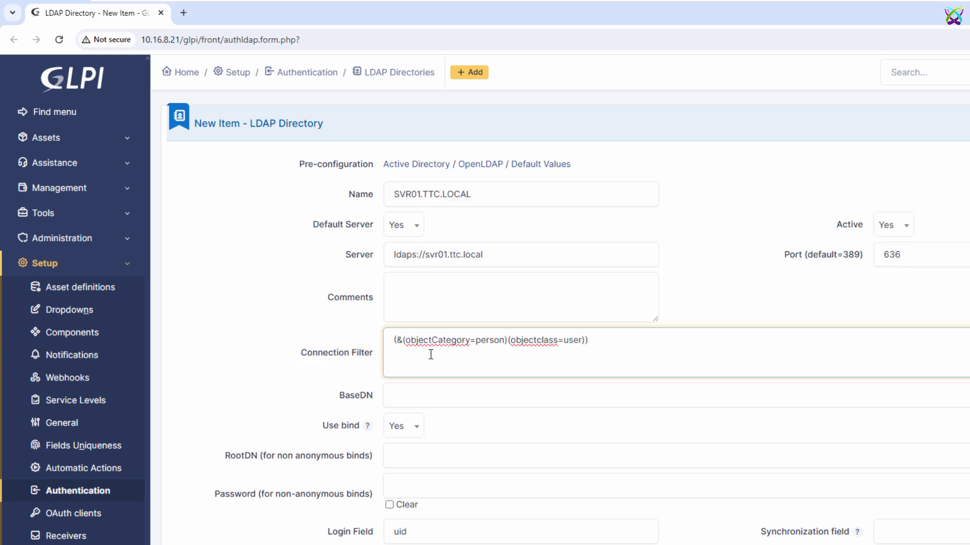
Step: Set the BaseDN to ou=dept,dc=ttc,dc=local, replacing Your-OU with dept
{"action": "left_click", "coordinate": [455, 398]}
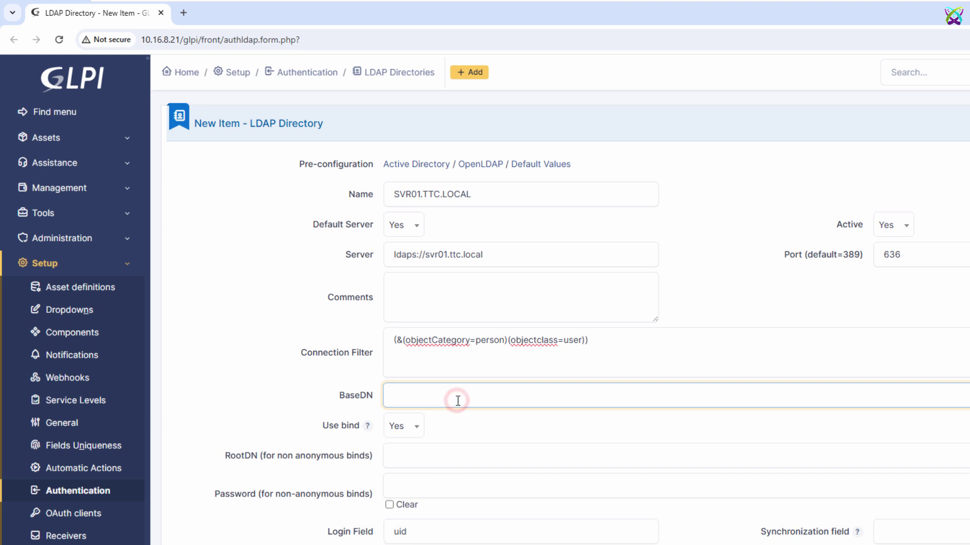
{"action": "key", "text": "alt+Tab"}
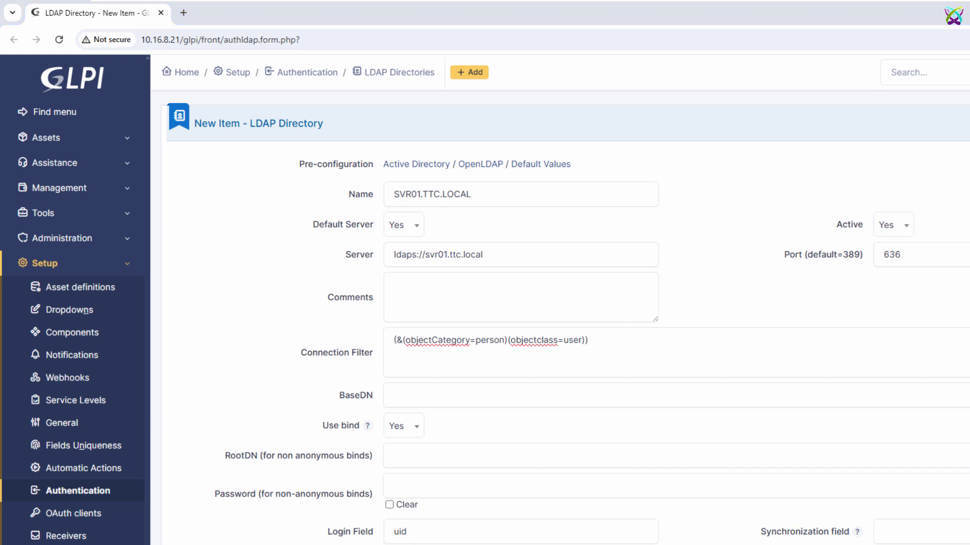
{"action": "left_click_drag", "start_coordinate": [472, 400], "coordinate": [616, 404]}
{"action": "key", "text": "ctrl+c"}
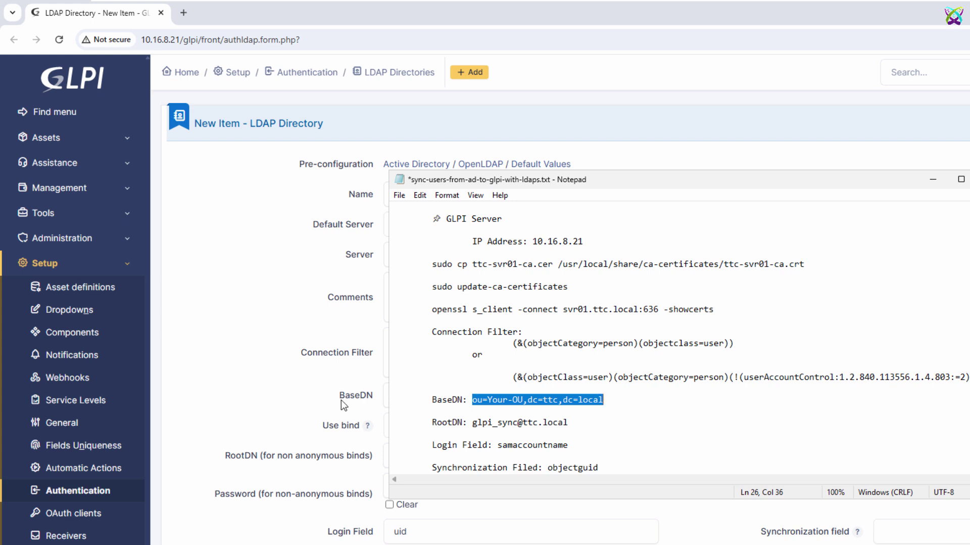
{"action": "left_click", "coordinate": [385, 395]}
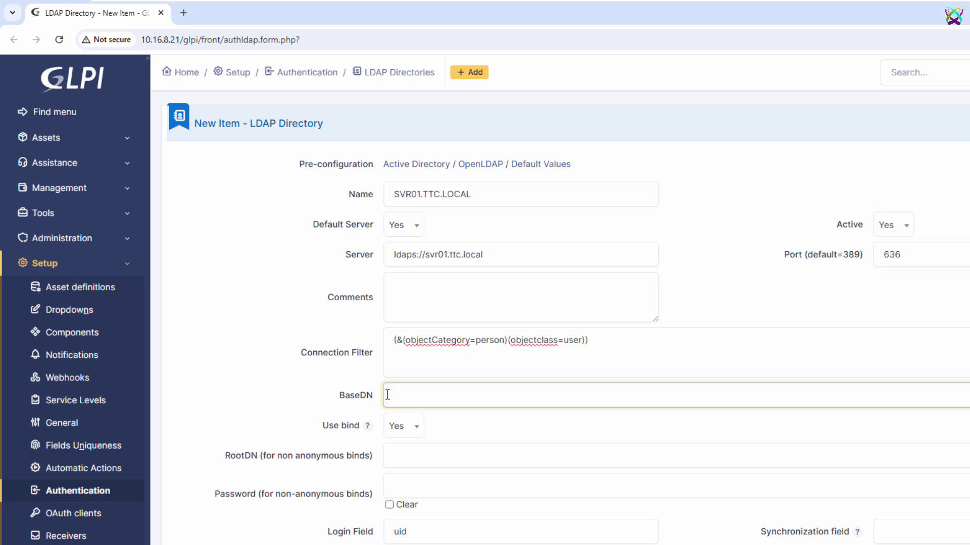
{"action": "key", "text": "ctrl+v"}
{"action": "left_click_drag", "start_coordinate": [408, 395], "coordinate": [447, 396]}
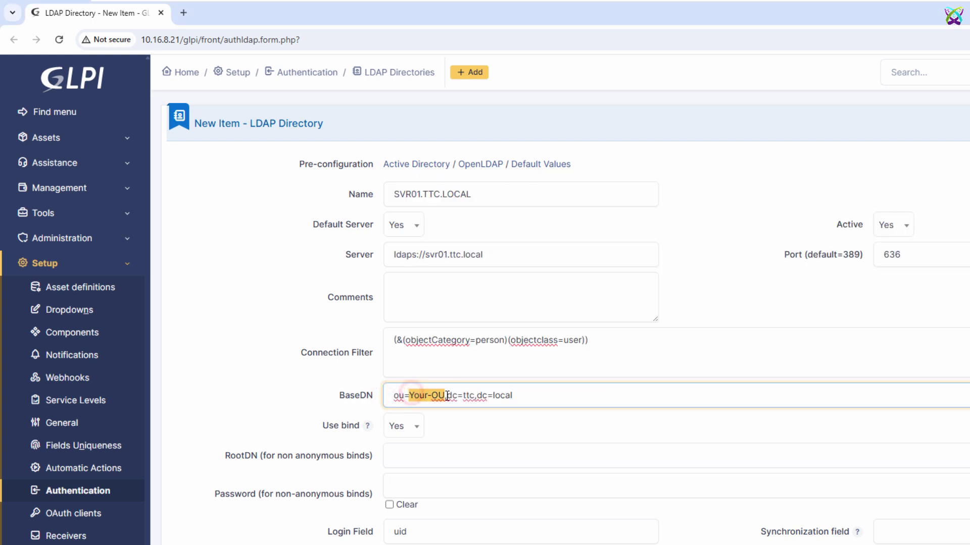
{"action": "type", "text": "dept"}
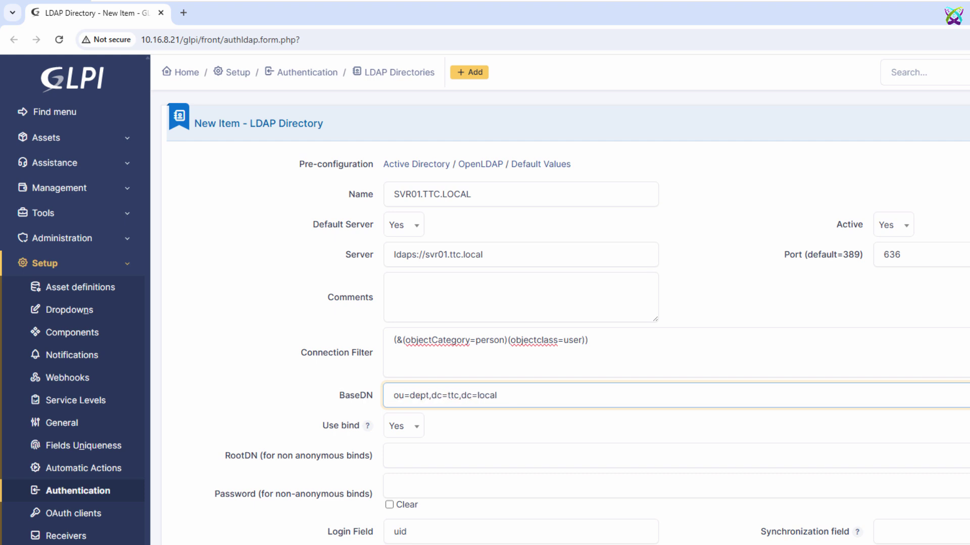
Step: Check the Dept OU and its ACC, HR and IT units in Active Directory Users and Computers
{"action": "key", "text": "alt+Tab"}
{"action": "mouse_move", "coordinate": [451, 110]}
{"action": "left_mouse_down"}
{"action": "mouse_move", "coordinate": [518, 105]}
{"action": "mouse_move", "coordinate": [671, 210]}
{"action": "mouse_move", "coordinate": [682, 304]}
{"action": "mouse_move", "coordinate": [669, 302]}
{"action": "left_mouse_up"}
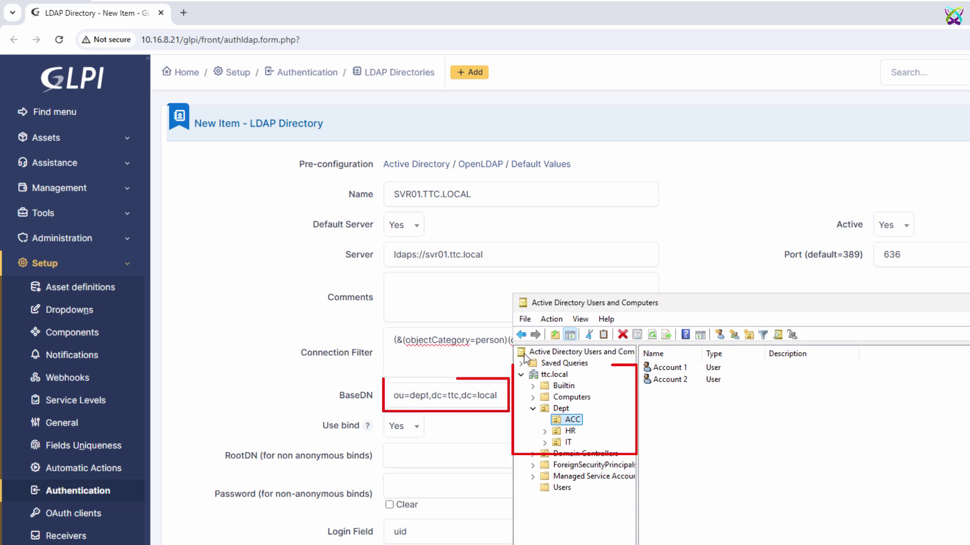
{"action": "left_click", "coordinate": [560, 408]}
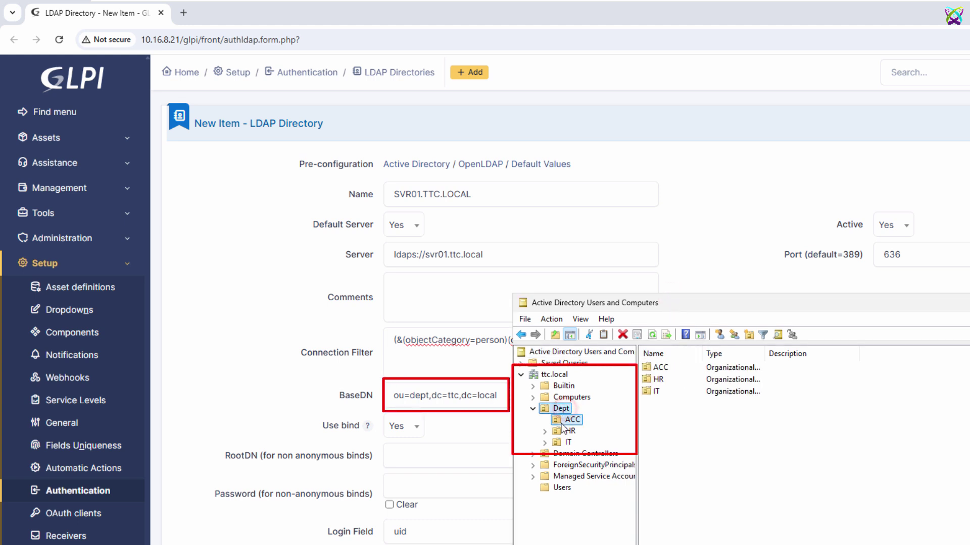
{"action": "left_click", "coordinate": [571, 419]}
{"action": "left_click", "coordinate": [565, 432]}
{"action": "left_click", "coordinate": [560, 409]}
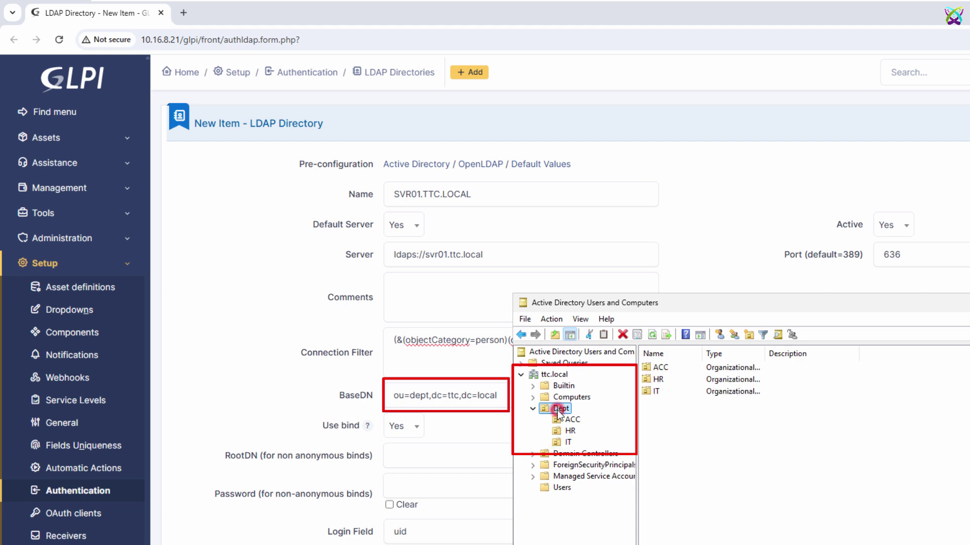
{"action": "left_click", "coordinate": [553, 374]}
{"action": "left_click_drag", "start_coordinate": [433, 396], "coordinate": [346, 397]}
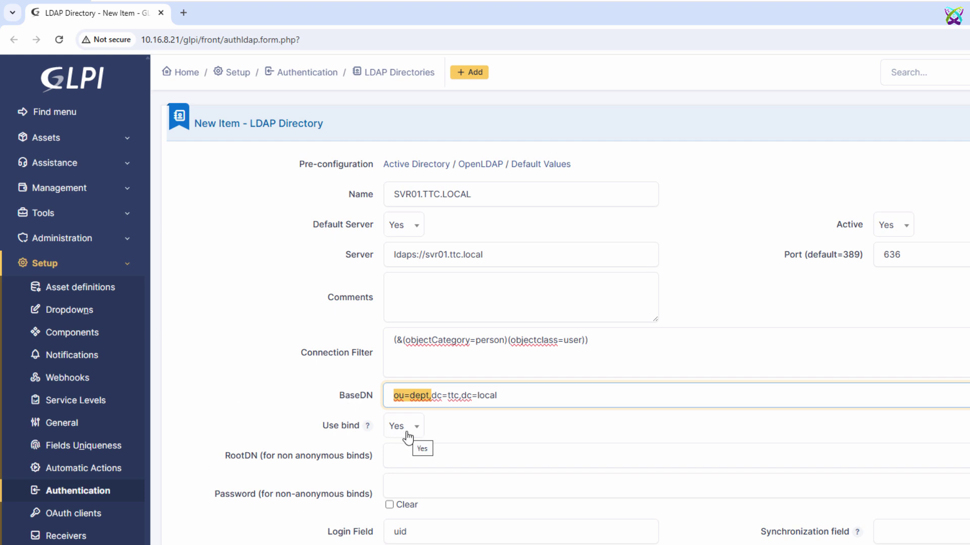
{"action": "left_click_drag", "start_coordinate": [217, 456], "coordinate": [372, 468]}
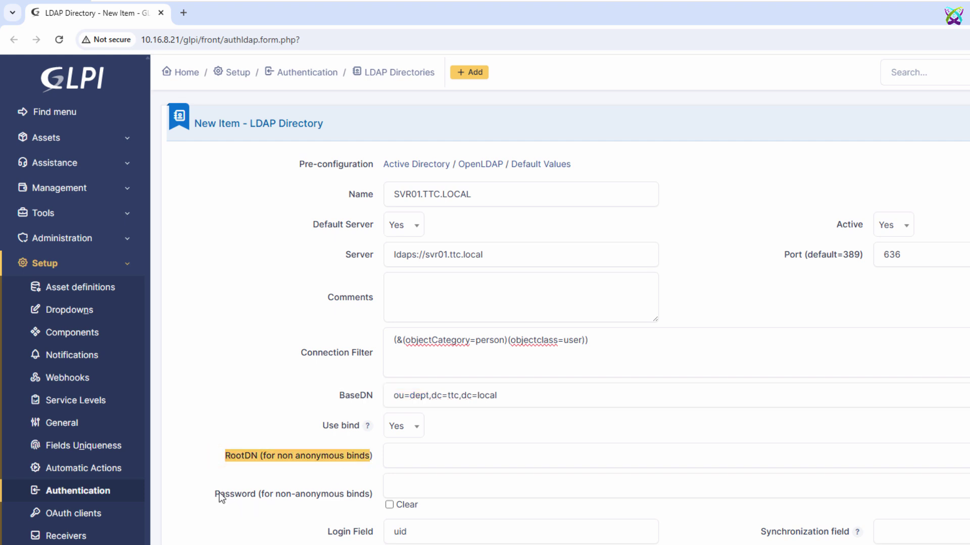
Step: Start a new user in ttc.local/Users named GLPI SYNC with logon name glpi_sync
{"action": "left_click_drag", "start_coordinate": [220, 497], "coordinate": [374, 501]}
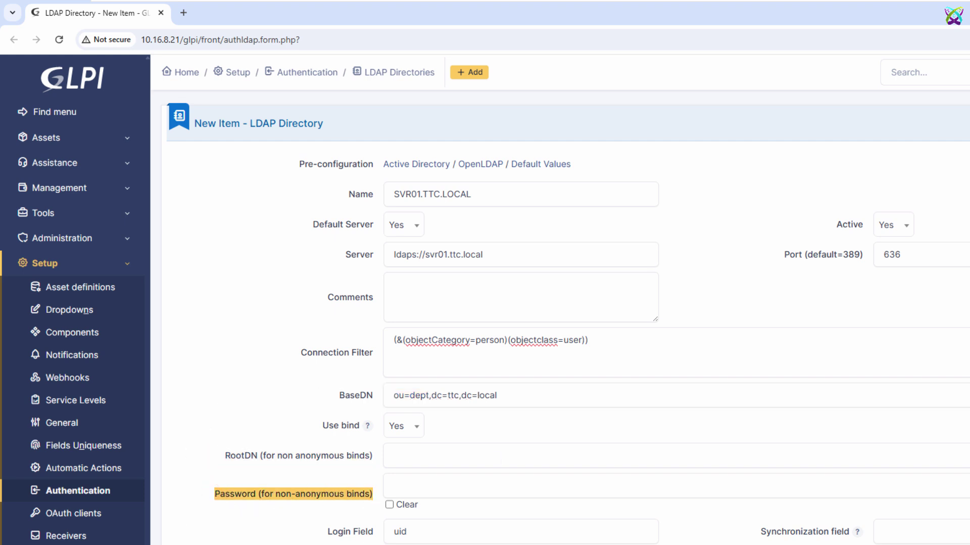
{"action": "key", "text": "alt+Tab"}
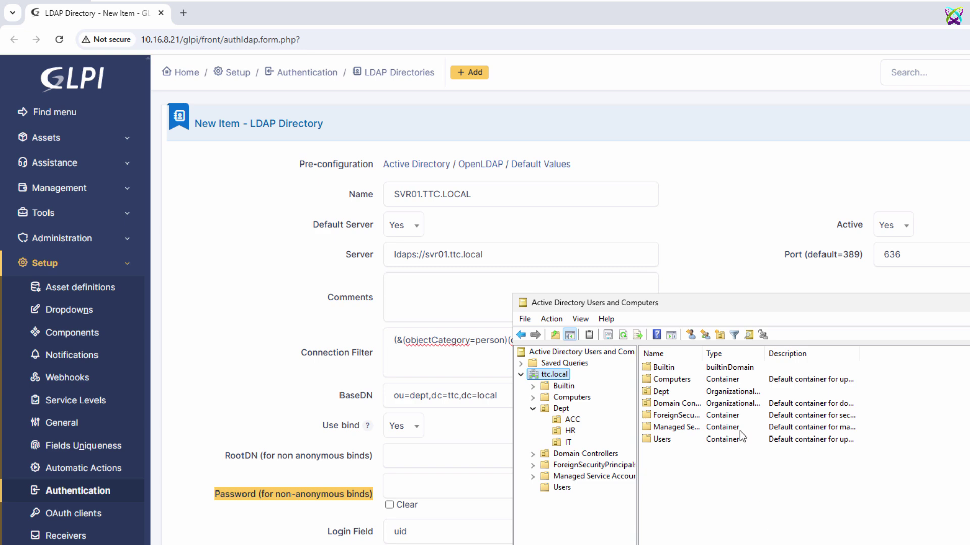
{"action": "left_click_drag", "start_coordinate": [688, 302], "coordinate": [531, 160]}
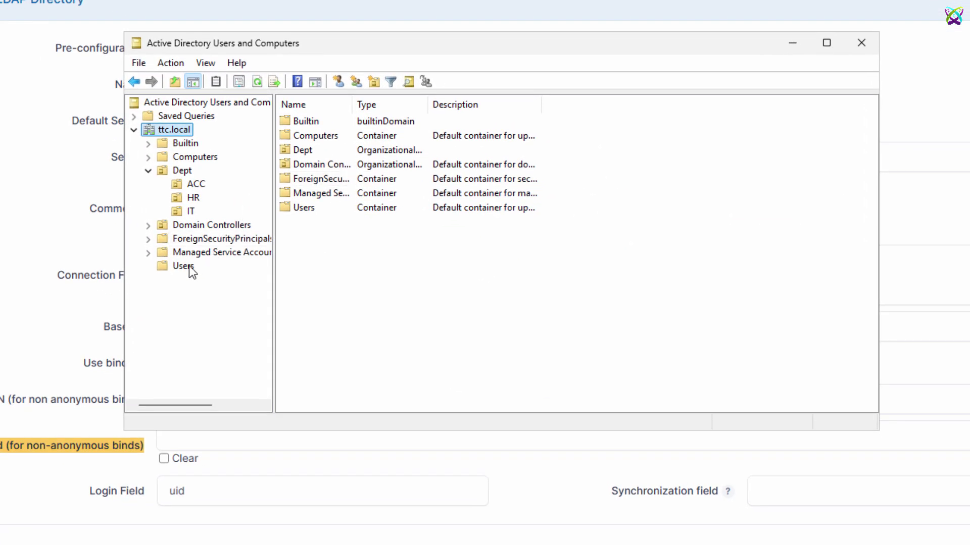
{"action": "left_click", "coordinate": [189, 266]}
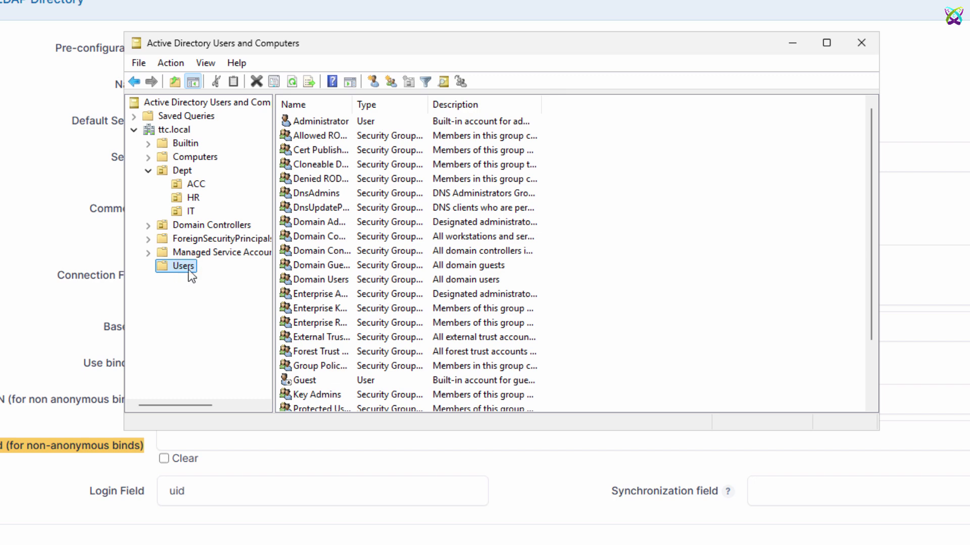
{"action": "right_click", "coordinate": [185, 268]}
{"action": "left_click", "coordinate": [292, 318]}
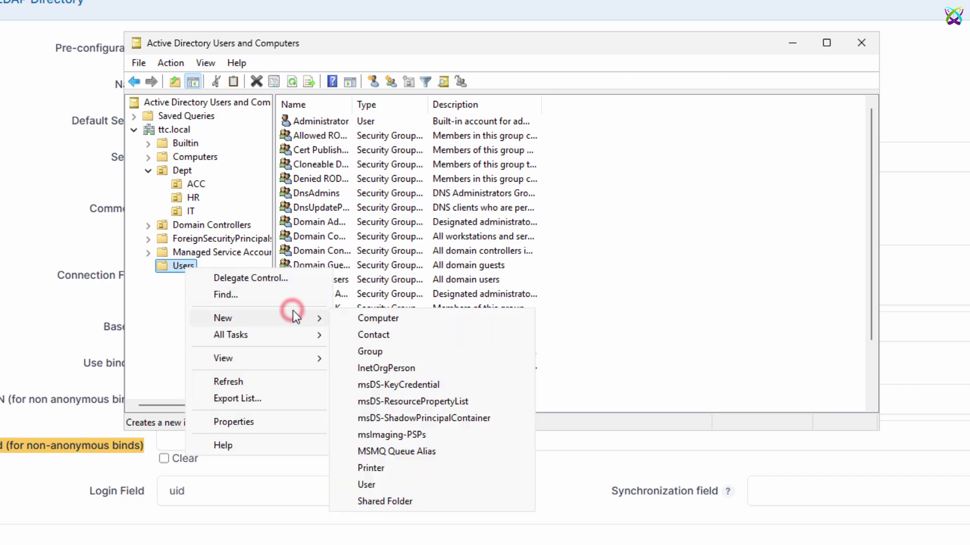
{"action": "left_click", "coordinate": [420, 477]}
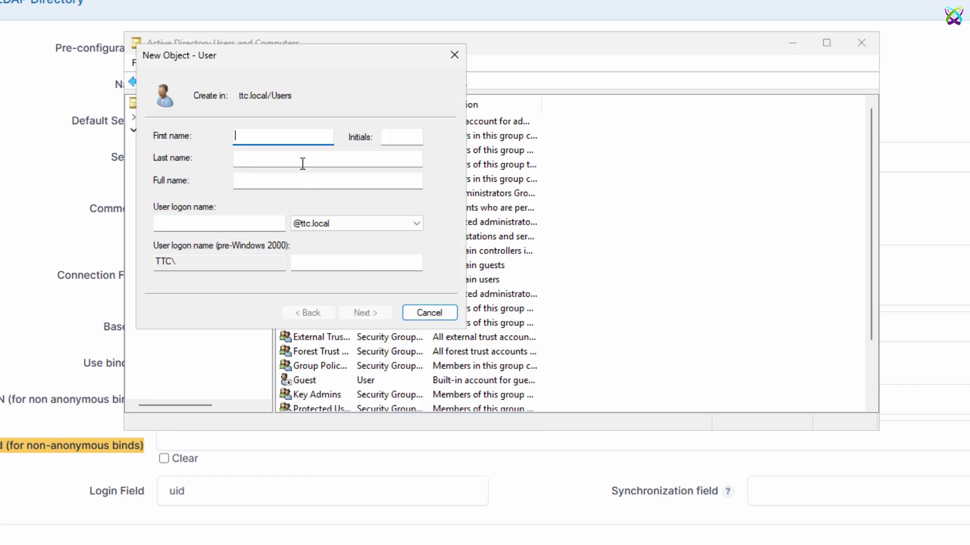
{"action": "type", "text": "GLPI SYNC"}
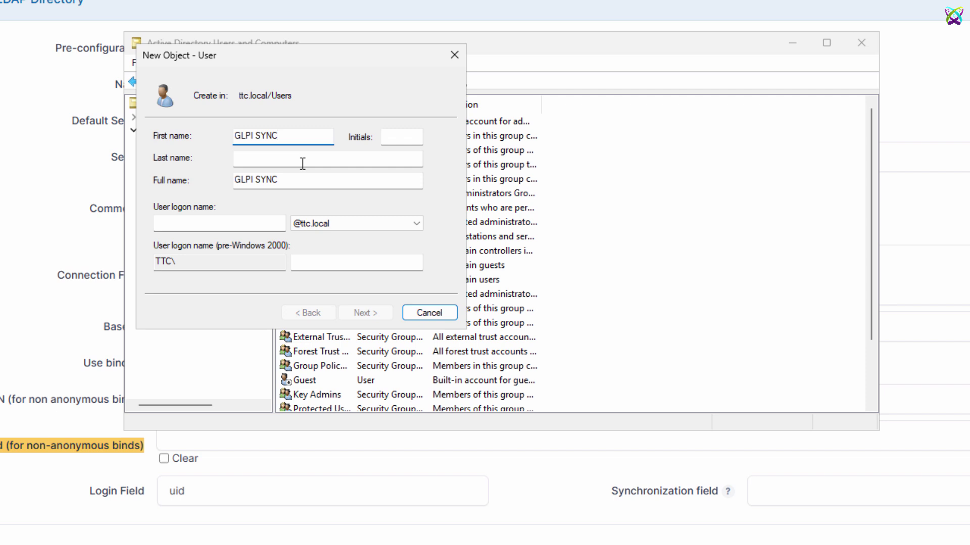
{"action": "key", "text": "Tab"}
{"action": "key", "text": "Tab"}
{"action": "key", "text": "Tab"}
{"action": "key", "text": "Tab"}
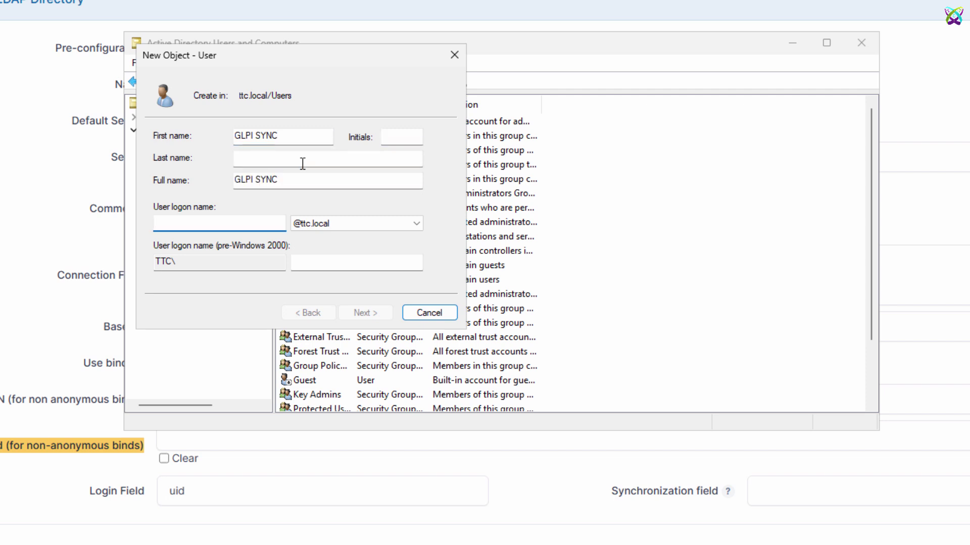
{"action": "type", "text": "glpi"}
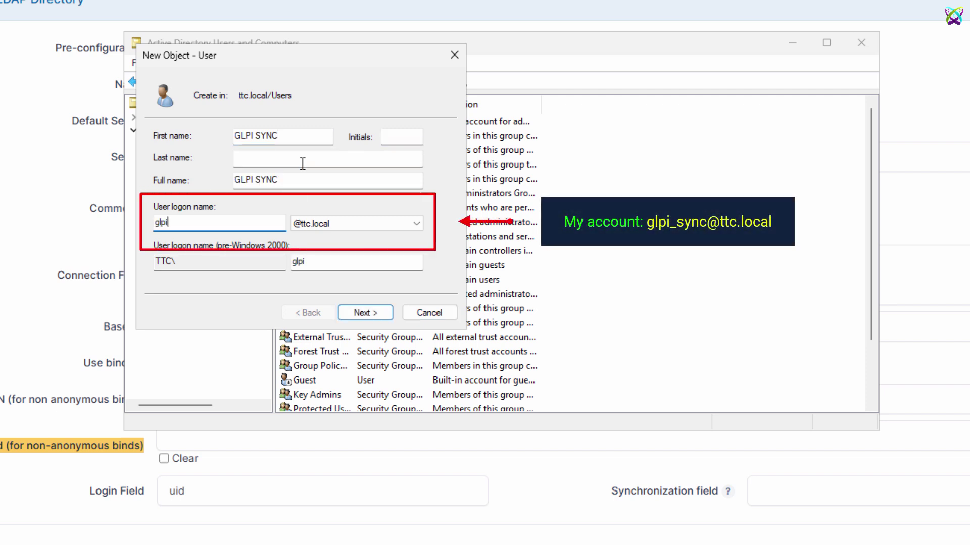
{"action": "type", "text": "_sync"}
Step: Give it a password that never expires and cannot be changed, and create the account
{"action": "left_click", "coordinate": [365, 317]}
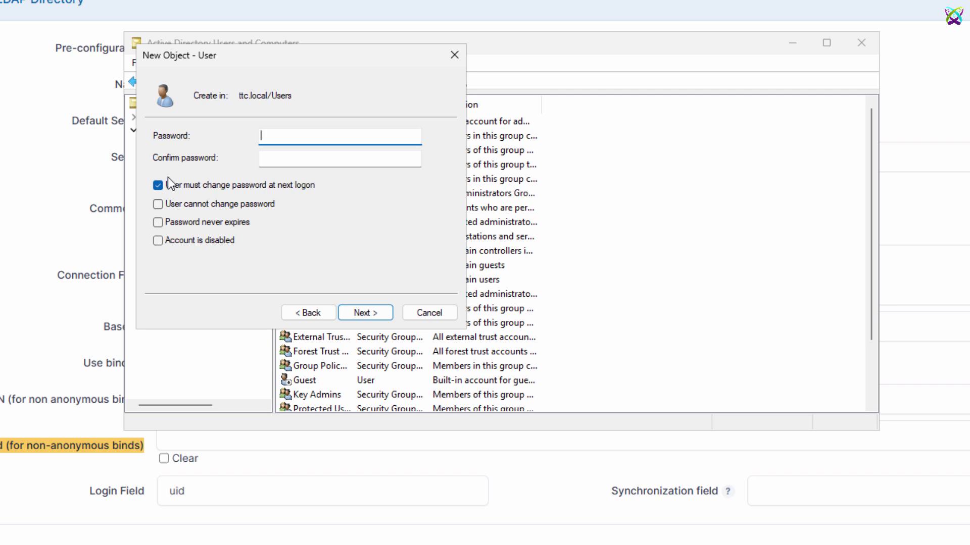
{"action": "left_click", "coordinate": [169, 186]}
{"action": "left_click", "coordinate": [168, 202]}
{"action": "left_click", "coordinate": [169, 221]}
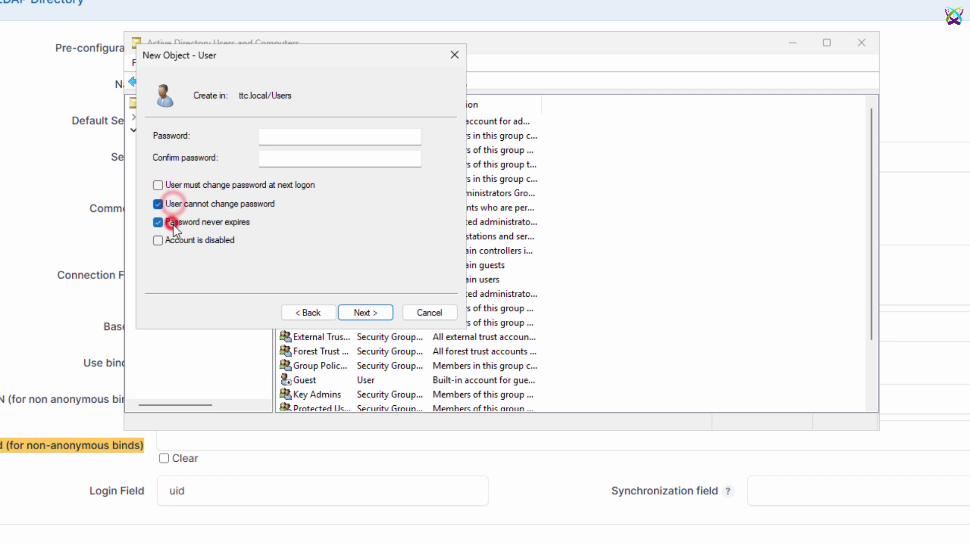
{"action": "left_click", "coordinate": [390, 143]}
{"action": "type", "text": "*****"}
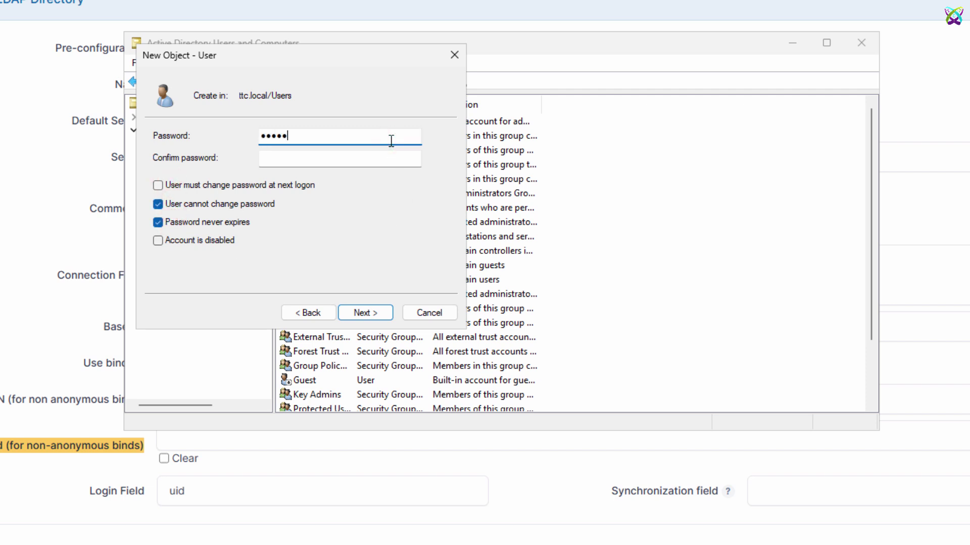
{"action": "type", "text": "****"}
{"action": "key", "text": "Tab"}
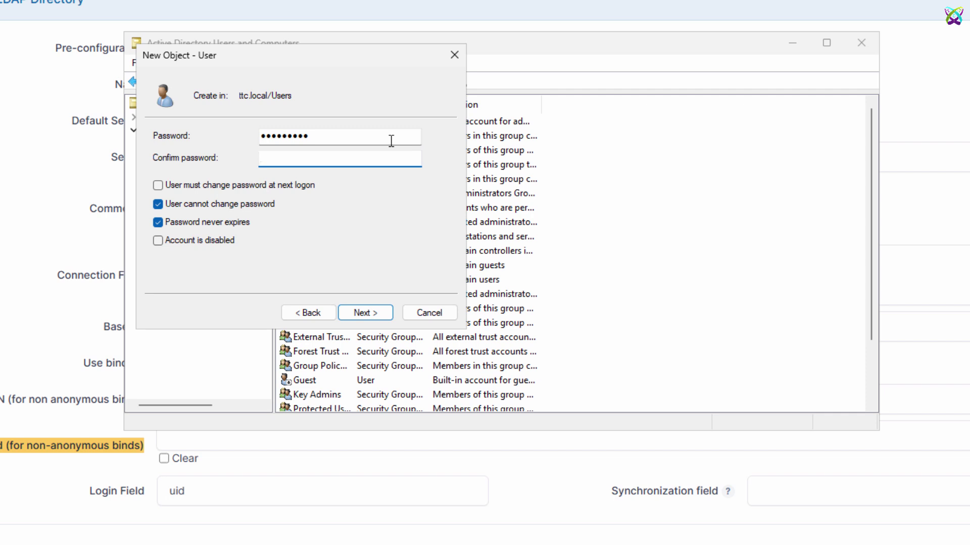
{"action": "type", "text": "*********"}
{"action": "left_click", "coordinate": [366, 321]}
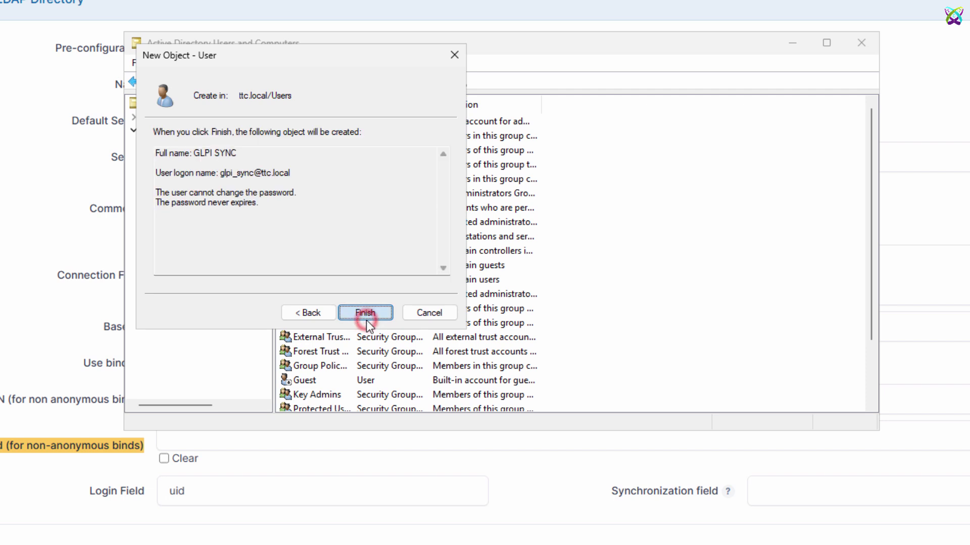
{"action": "left_click", "coordinate": [366, 317]}
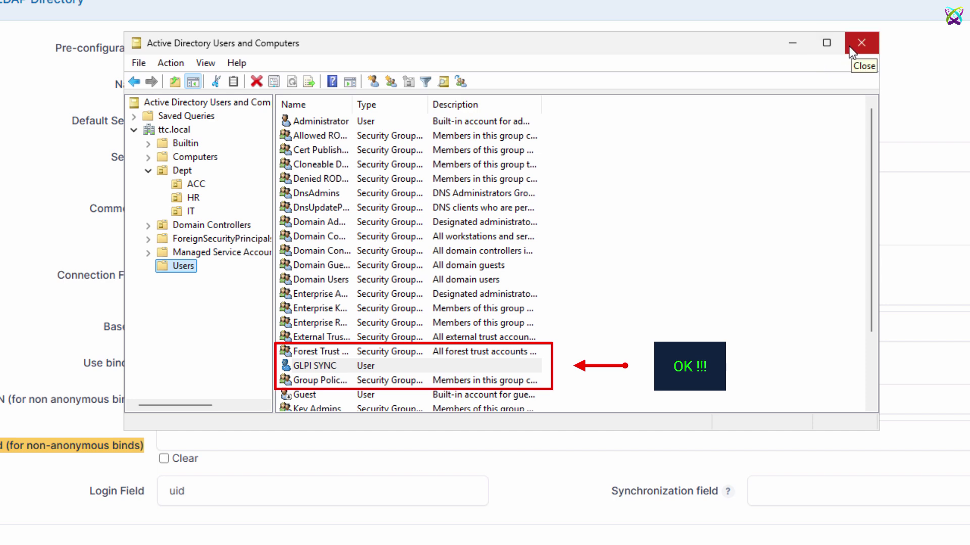
{"action": "left_click", "coordinate": [804, 47]}
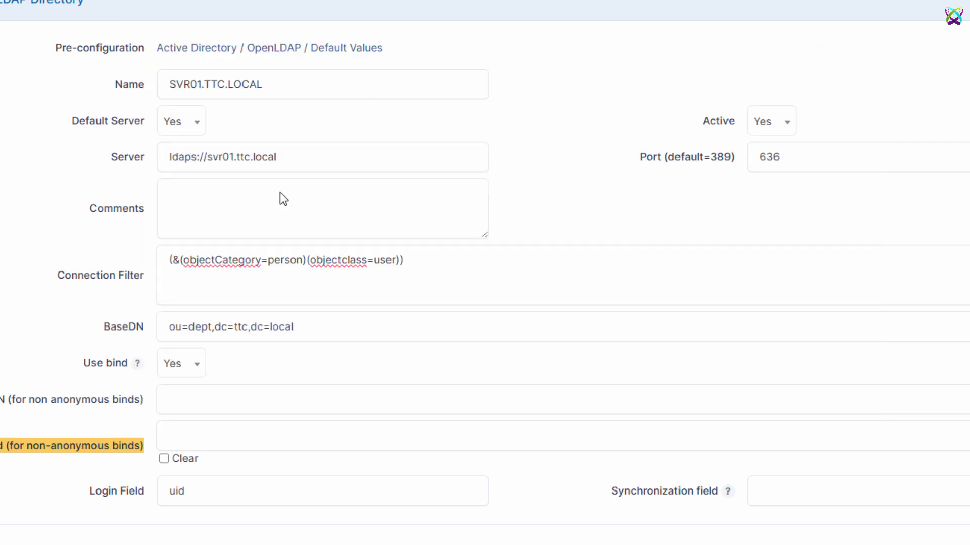
{"action": "left_click", "coordinate": [302, 402]}
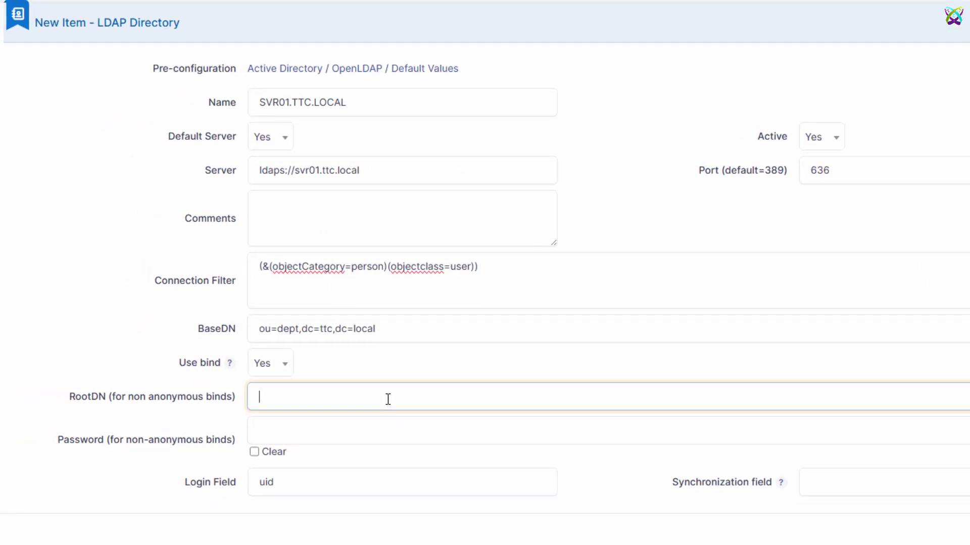
{"action": "key", "text": "Tab"}
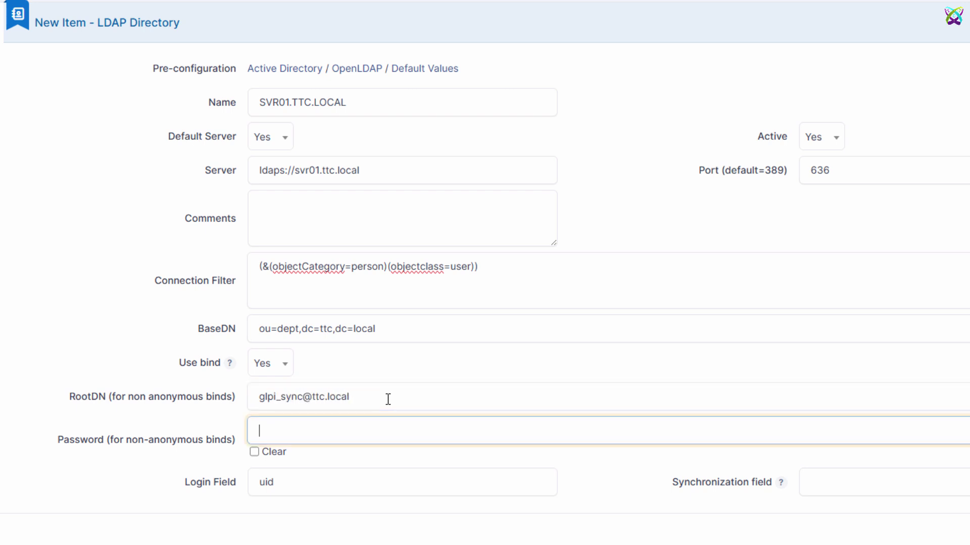
{"action": "type", "text": "•••••••••"}
Step: Replace the Login Field value uid with samaccountname
{"action": "left_click", "coordinate": [332, 480]}
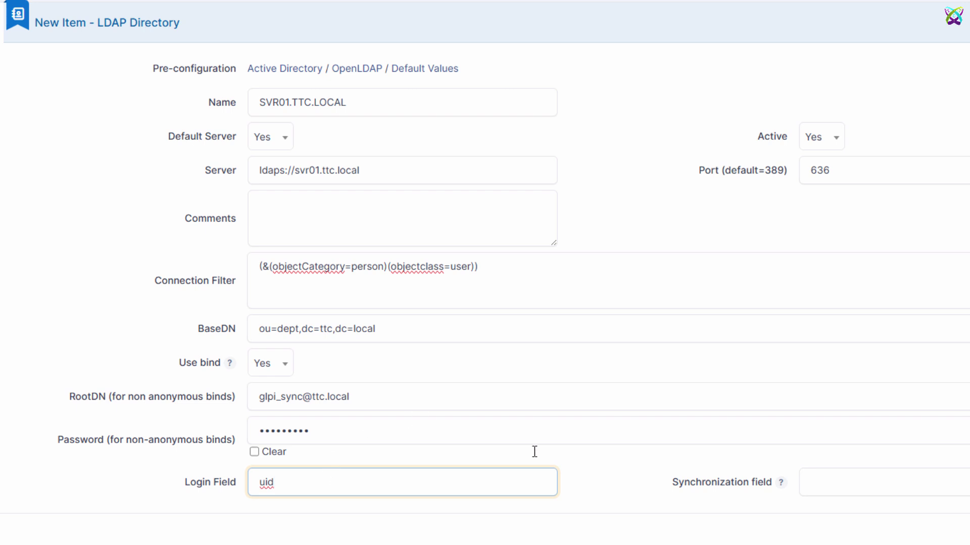
{"action": "key", "text": "alt+Tab"}
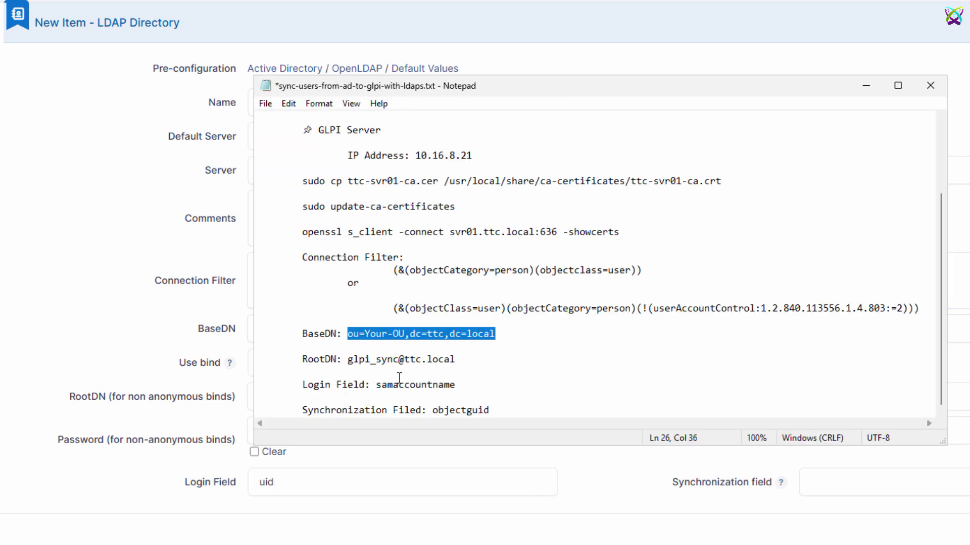
{"action": "left_click_drag", "start_coordinate": [376, 384], "coordinate": [467, 385]}
{"action": "key", "text": "ctrl+c"}
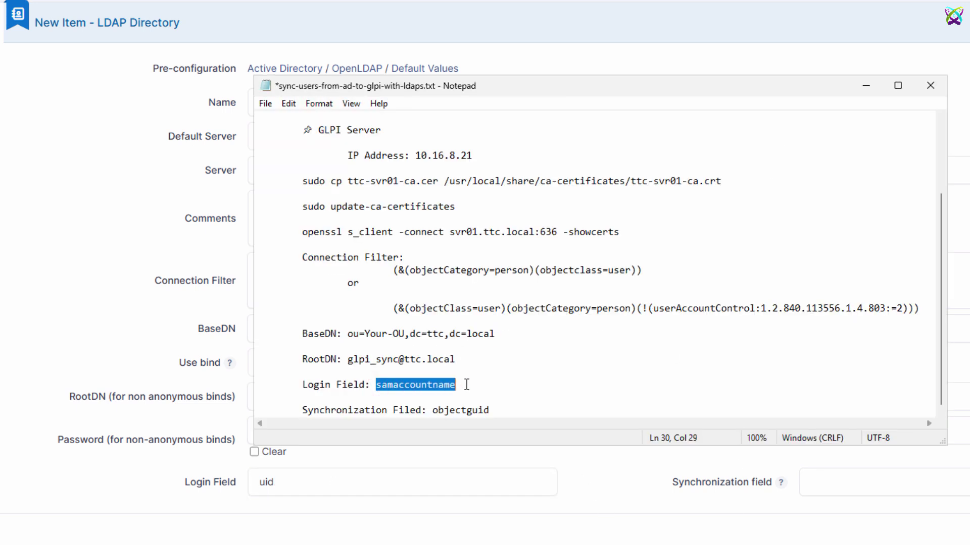
{"action": "left_click", "coordinate": [325, 488]}
{"action": "key", "text": "ctrl+a"}
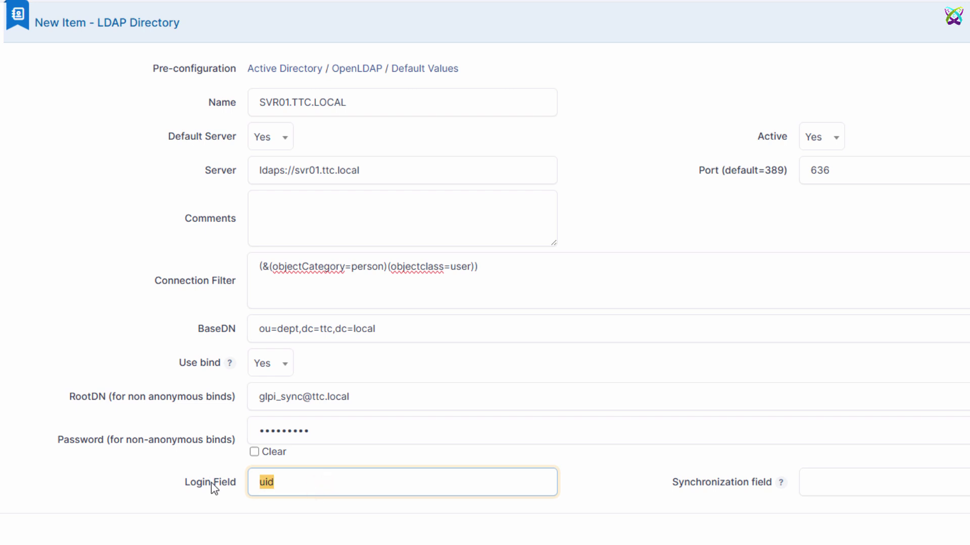
{"action": "key", "text": "ctrl+v"}
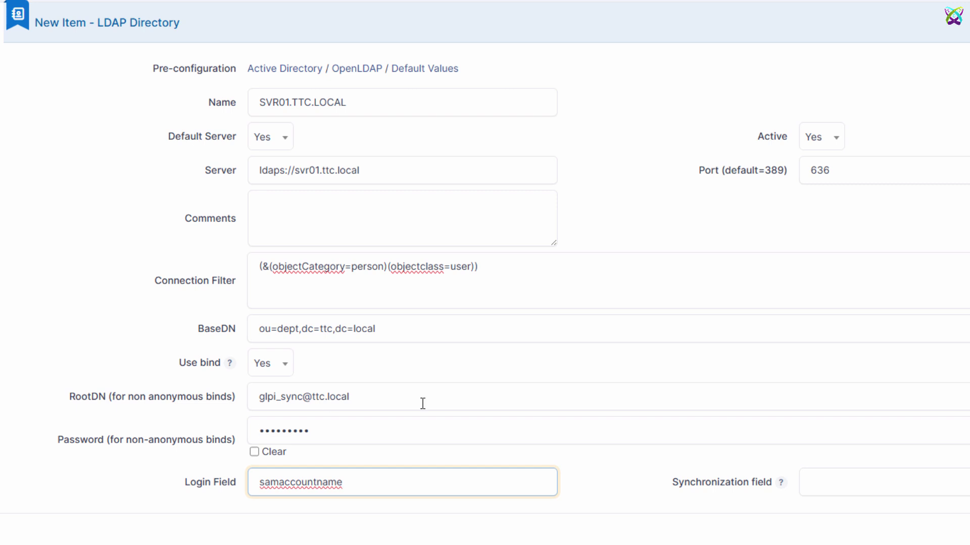
Step: Set the Synchronization field to objectguid, removing a stray leading space
{"action": "key", "text": "alt+Tab"}
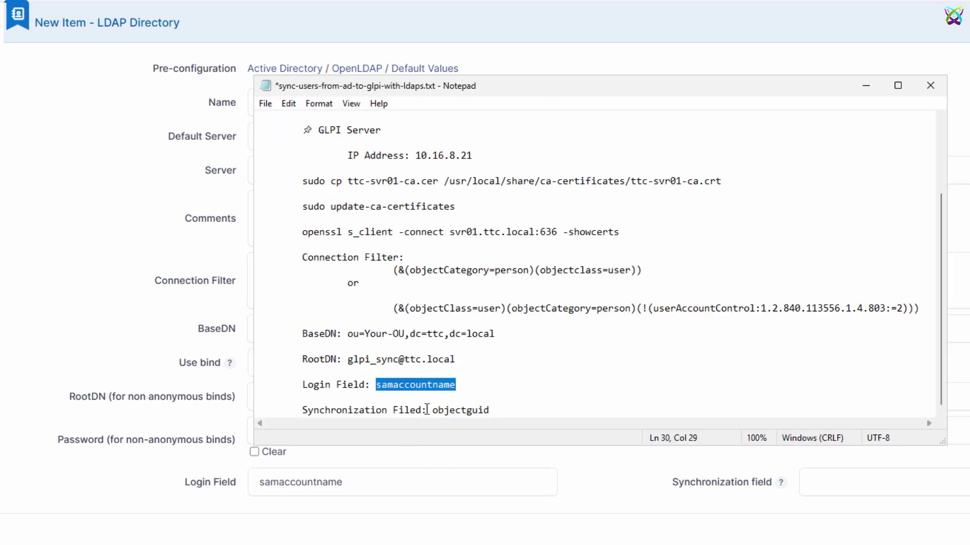
{"action": "left_click_drag", "start_coordinate": [425, 410], "coordinate": [522, 412]}
{"action": "key", "text": "ctrl+c"}
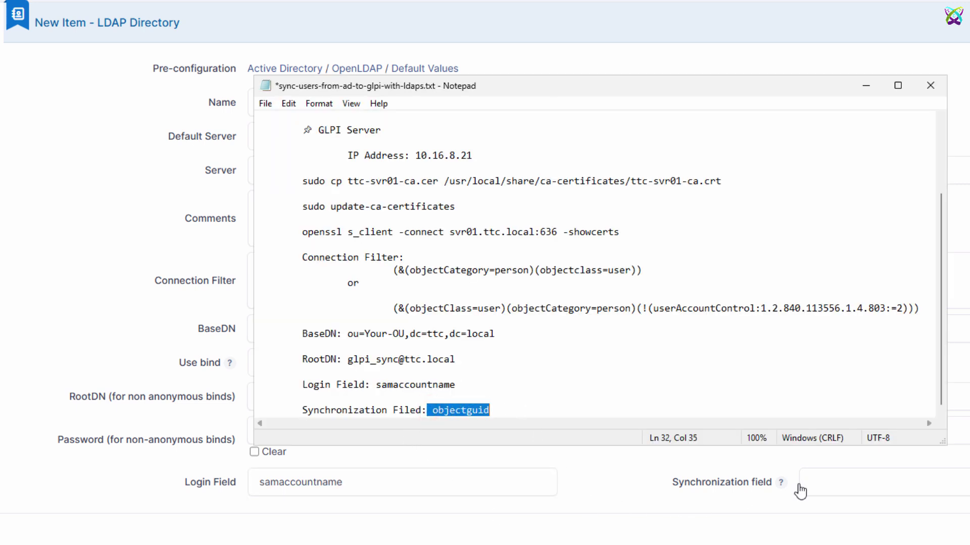
{"action": "left_click", "coordinate": [808, 482]}
{"action": "key", "text": "ctrl+v"}
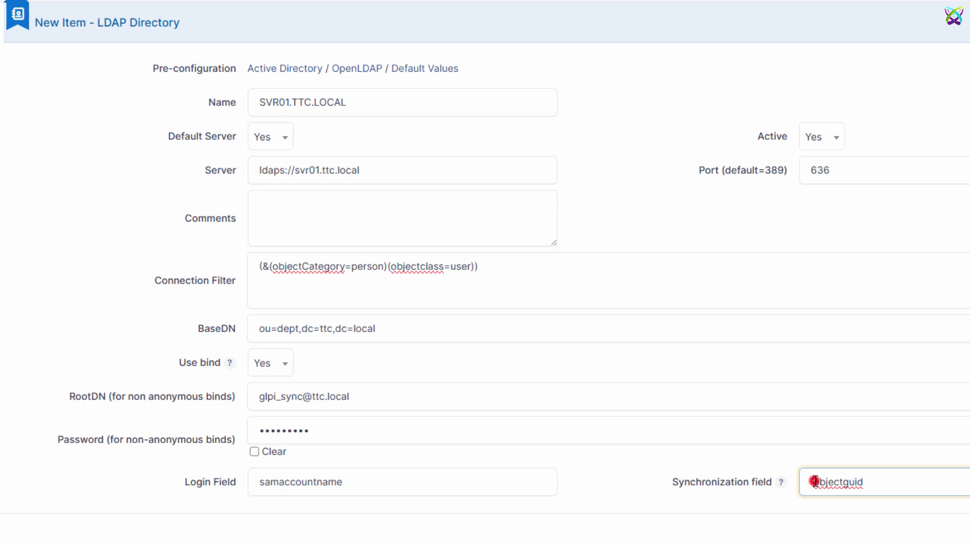
{"action": "left_click", "coordinate": [810, 482]}
{"action": "key", "text": "Delete"}
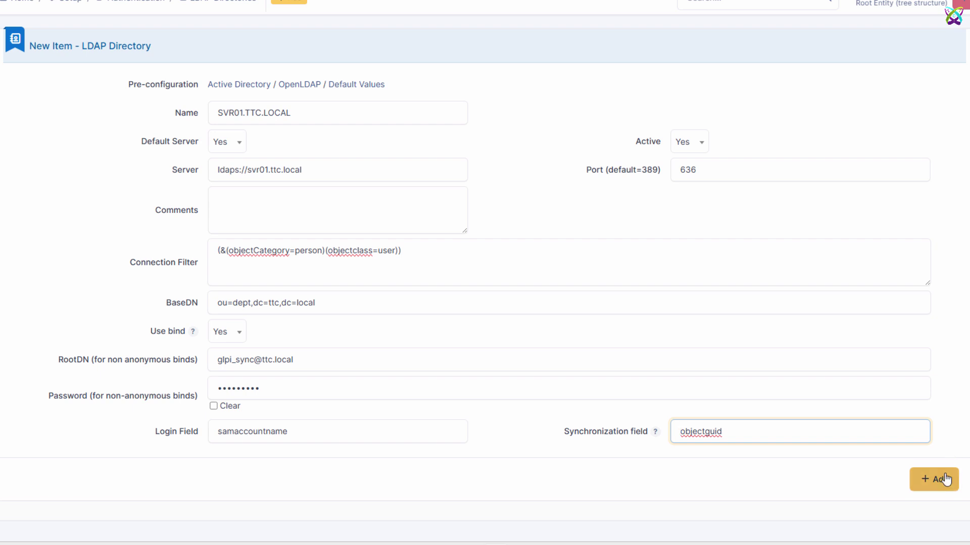
Step: Add the SVR01.TTC.LOCAL directory and dismiss the browser's save-password prompt
{"action": "left_click", "coordinate": [944, 479]}
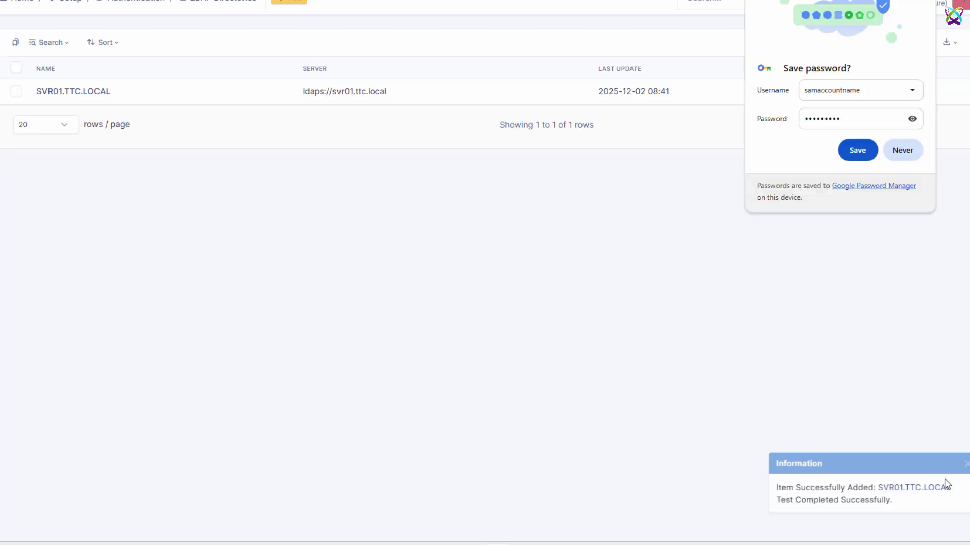
{"action": "key", "text": "Return"}
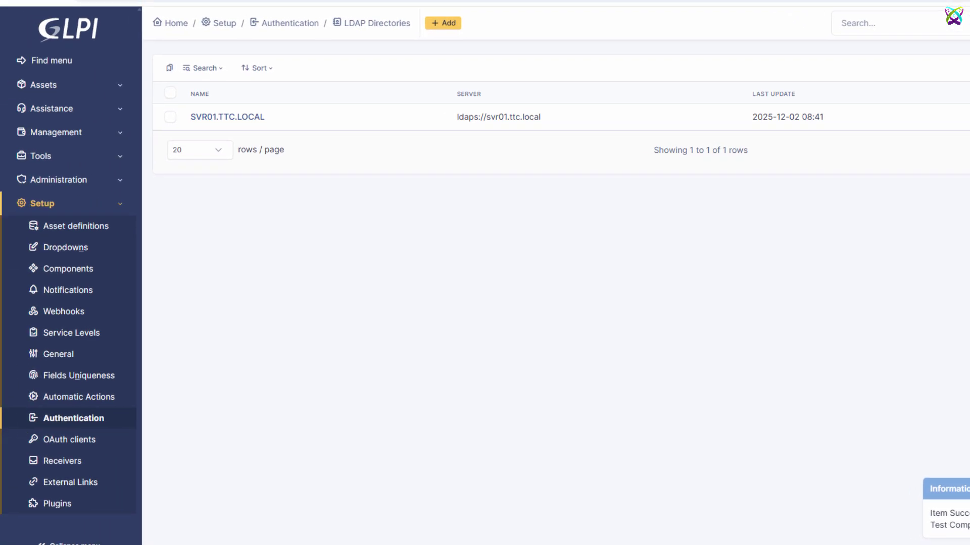
Step: Run the SVR01.TTC.LOCAL test, with all five checks passing on port 636
{"action": "left_click", "coordinate": [233, 118]}
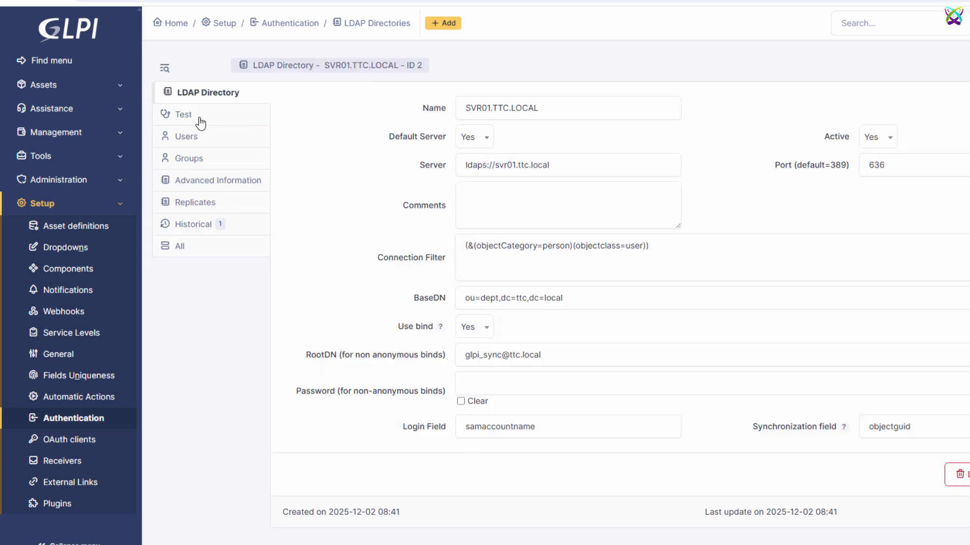
{"action": "left_click", "coordinate": [201, 122]}
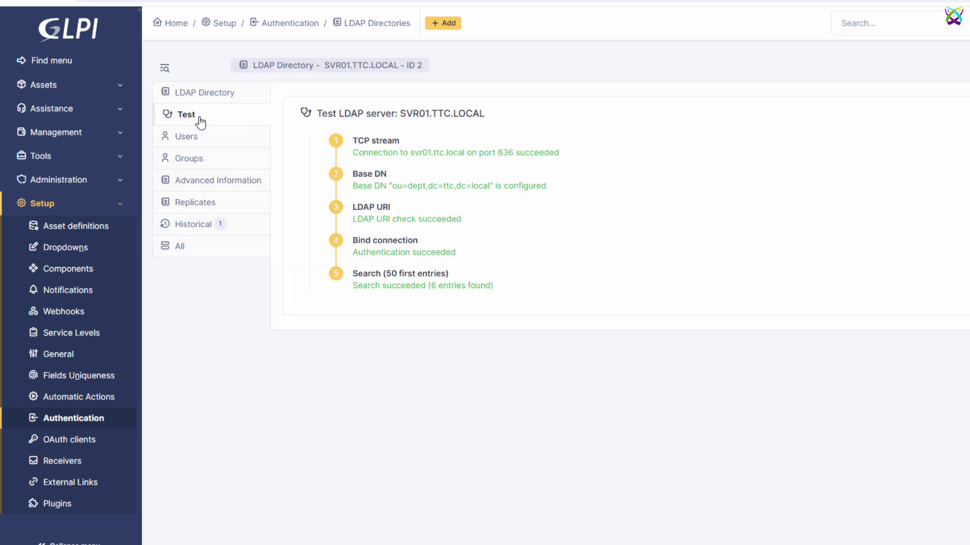
{"action": "left_click", "coordinate": [318, 110]}
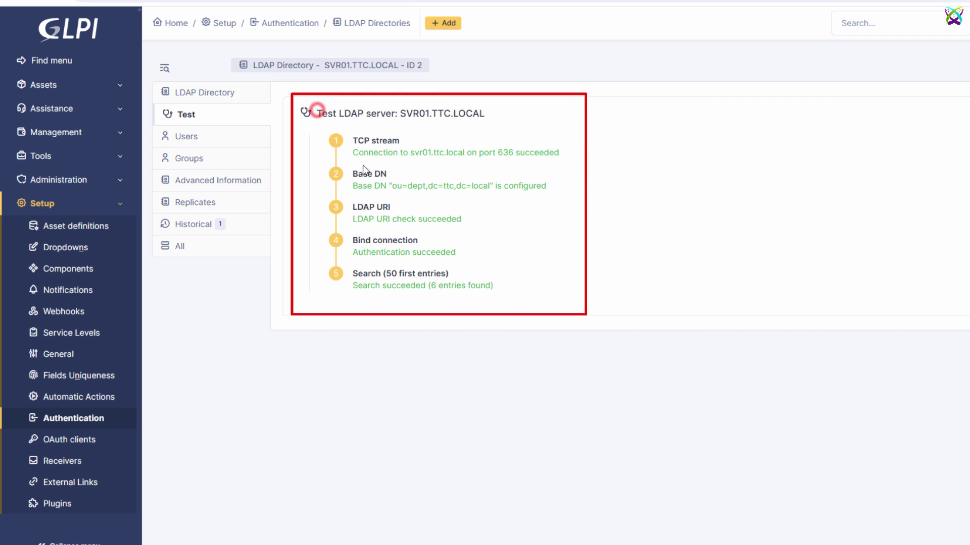
{"action": "left_click", "coordinate": [591, 302]}
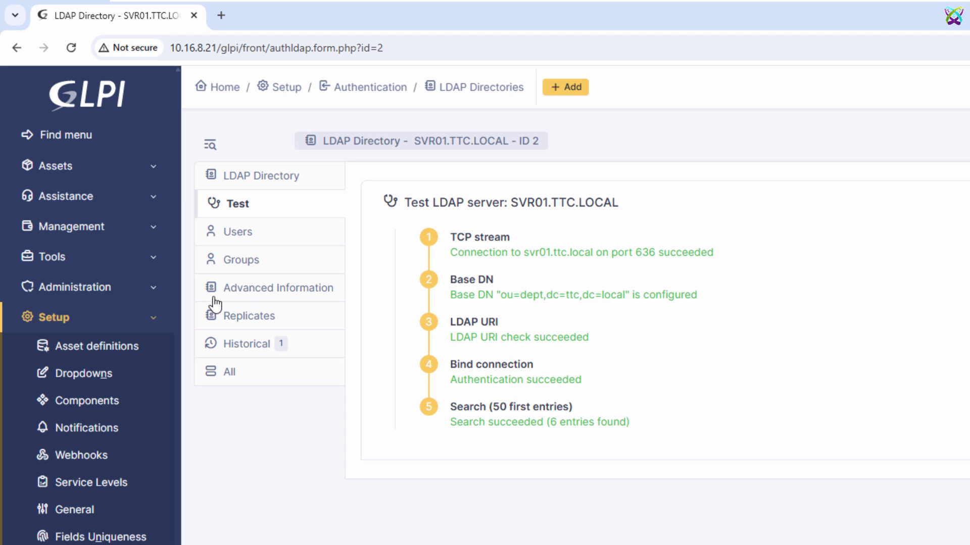
Step: Go to Administration > Users in GLPI
{"action": "left_click", "coordinate": [151, 326]}
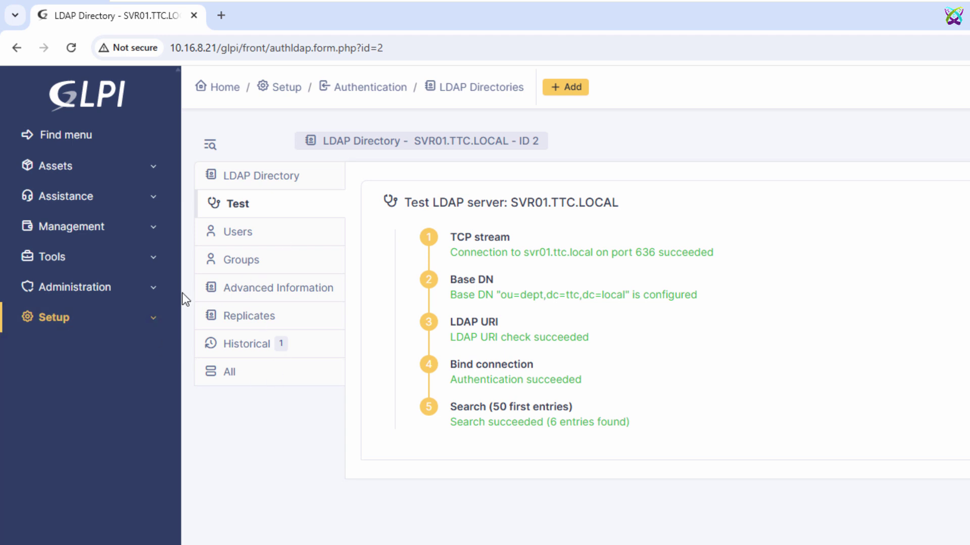
{"action": "left_click", "coordinate": [164, 293]}
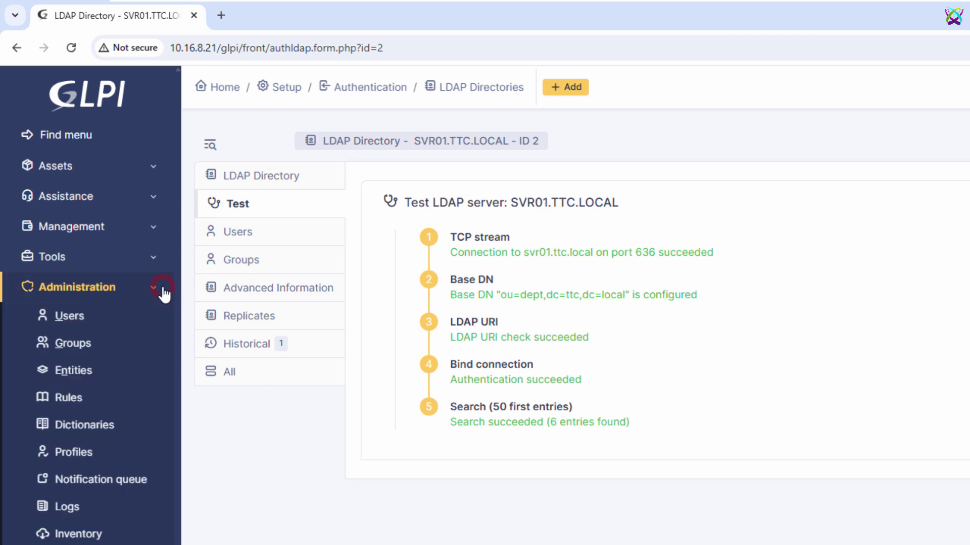
{"action": "left_click", "coordinate": [83, 322]}
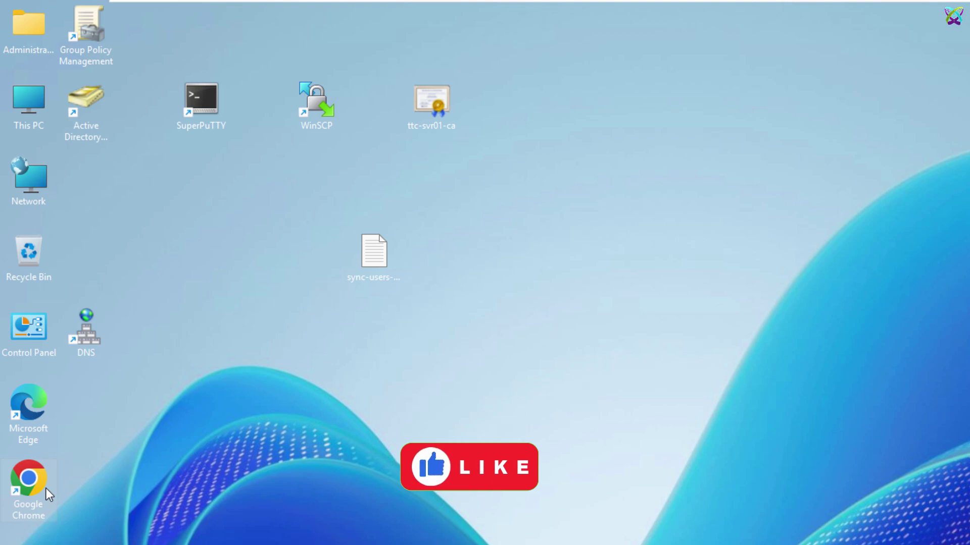
Step: Load GLPI at 10.16.8.21/glpi in the browser and open Administration > Users > LDAP Directory Link
{"action": "double_click", "coordinate": [47, 489]}
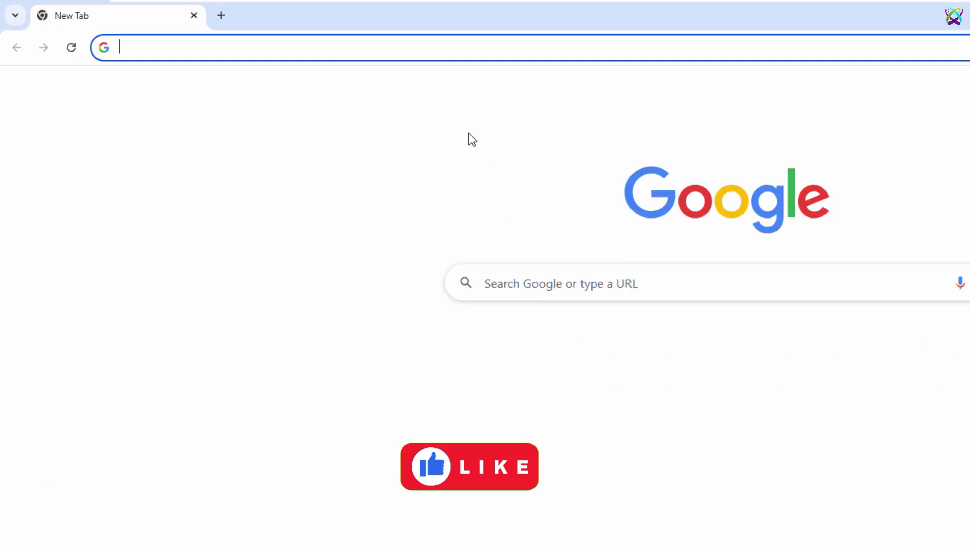
{"action": "type", "text": "10.16"}
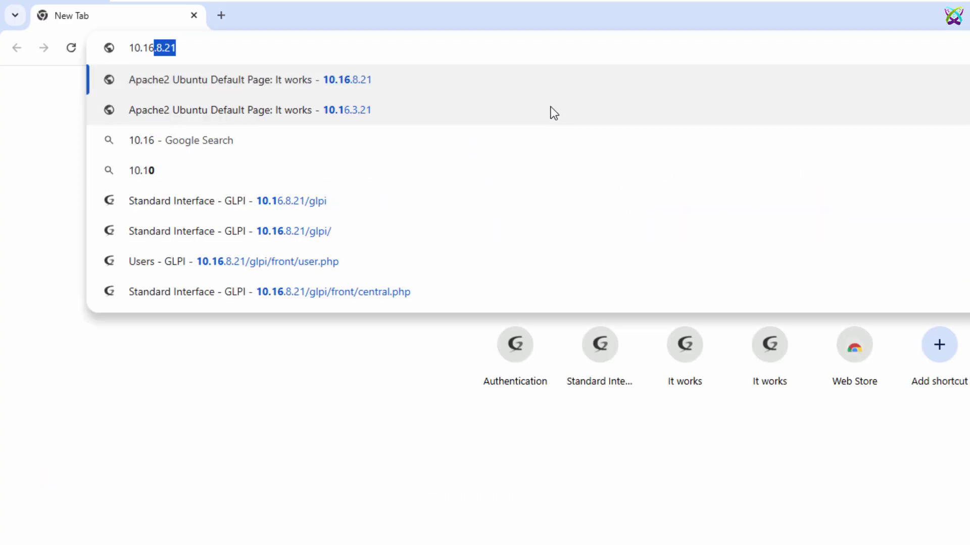
{"action": "type", "text": ".8.21"}
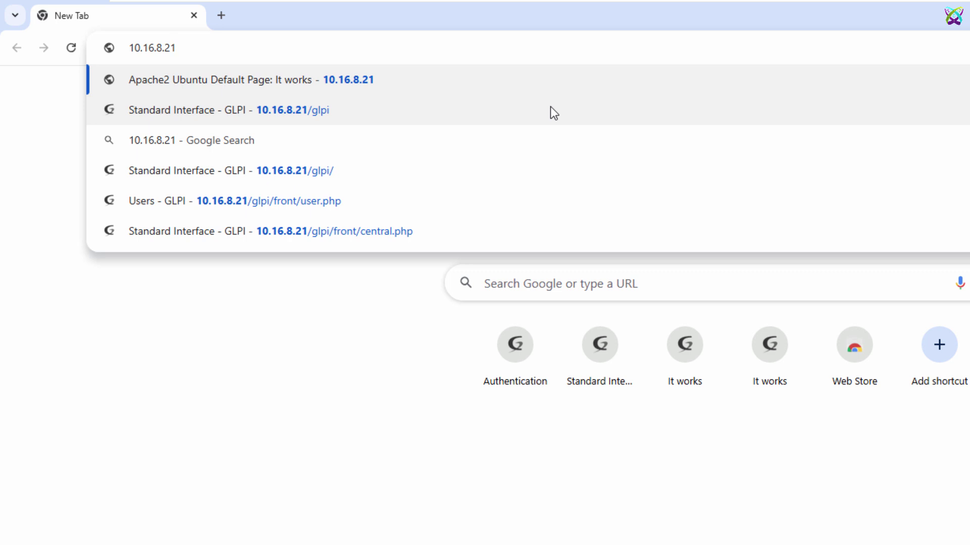
{"action": "type", "text": "/glpi"}
{"action": "key", "text": "Return"}
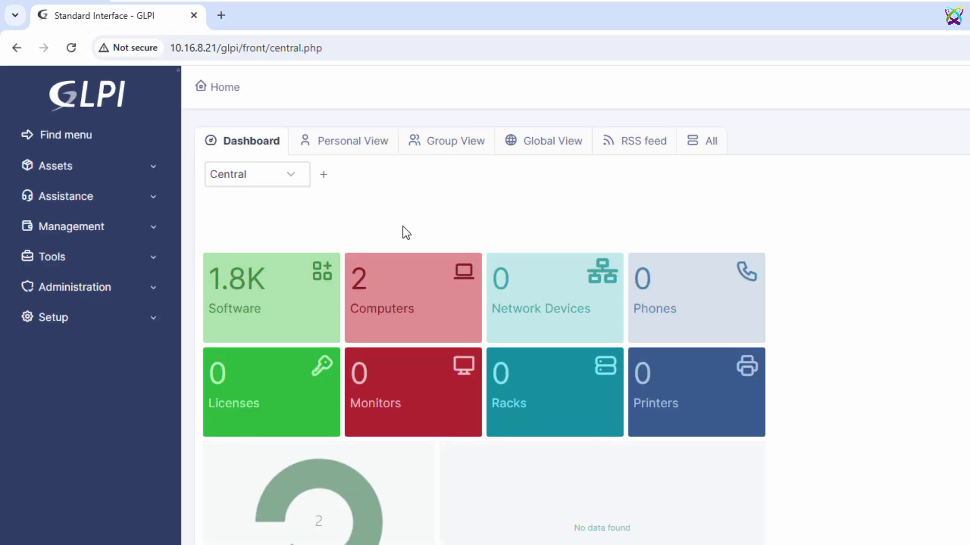
{"action": "left_click", "coordinate": [160, 295]}
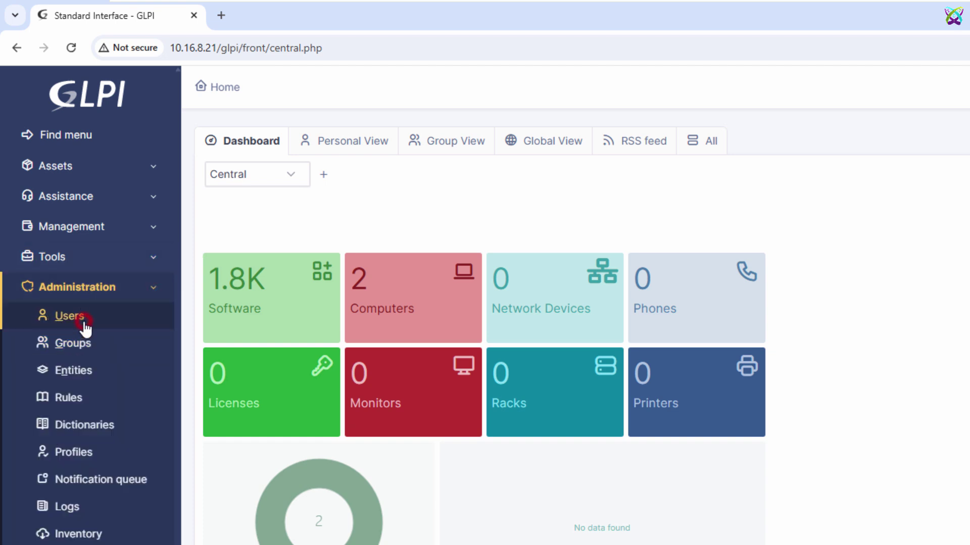
{"action": "left_click", "coordinate": [71, 316]}
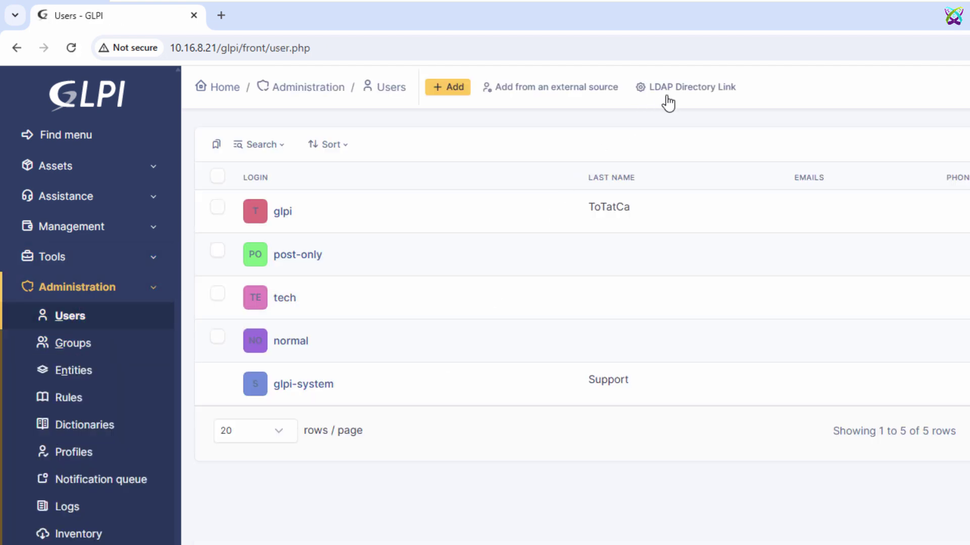
{"action": "left_click", "coordinate": [705, 98]}
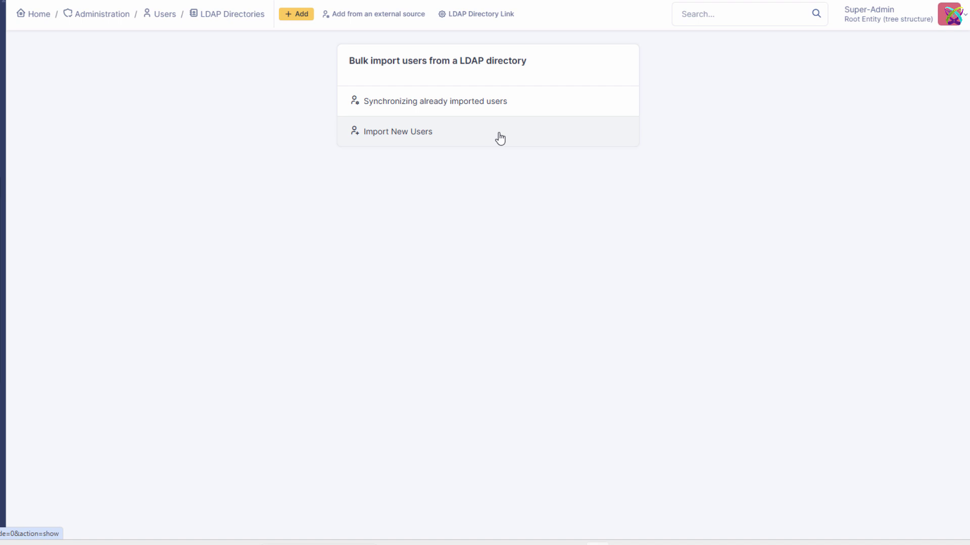
Step: Search the LDAP directory for new users and select all six found accounts
{"action": "left_click", "coordinate": [500, 132]}
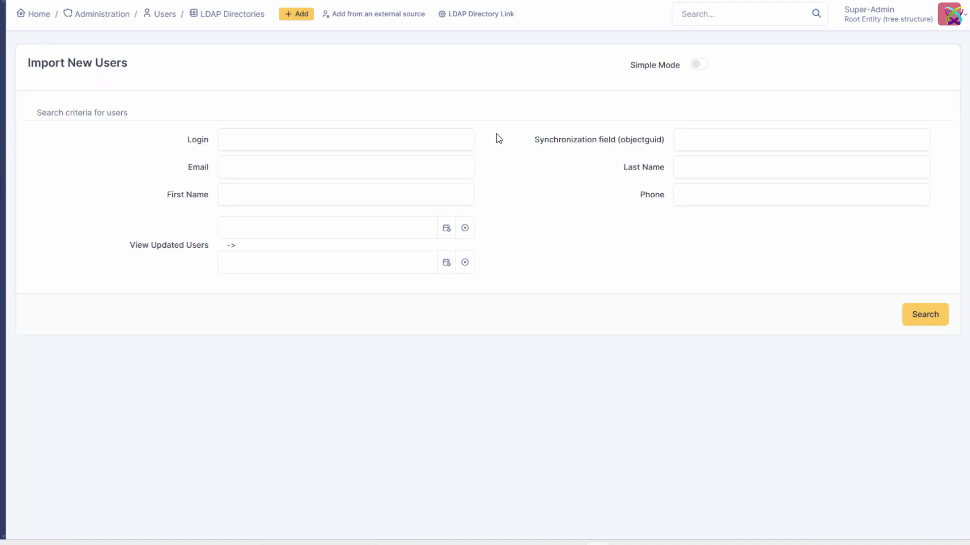
{"action": "left_click", "coordinate": [931, 317]}
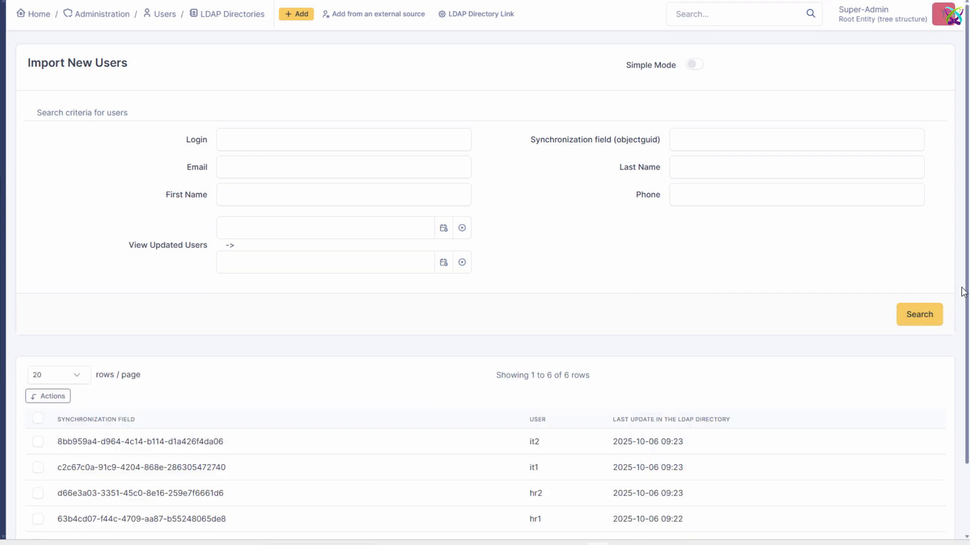
{"action": "scroll", "coordinate": [964, 251], "scroll_direction": "down", "scroll_amount": 2}
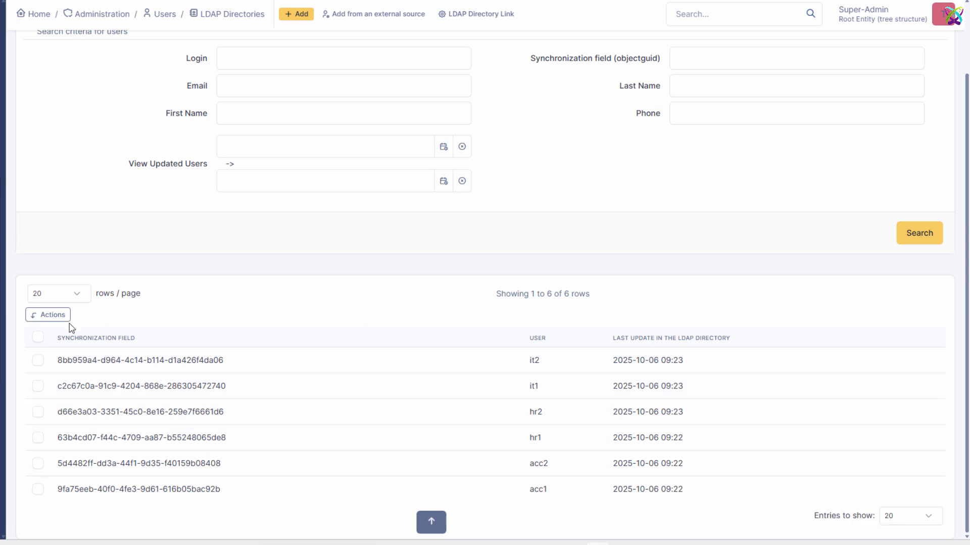
{"action": "left_click", "coordinate": [39, 337]}
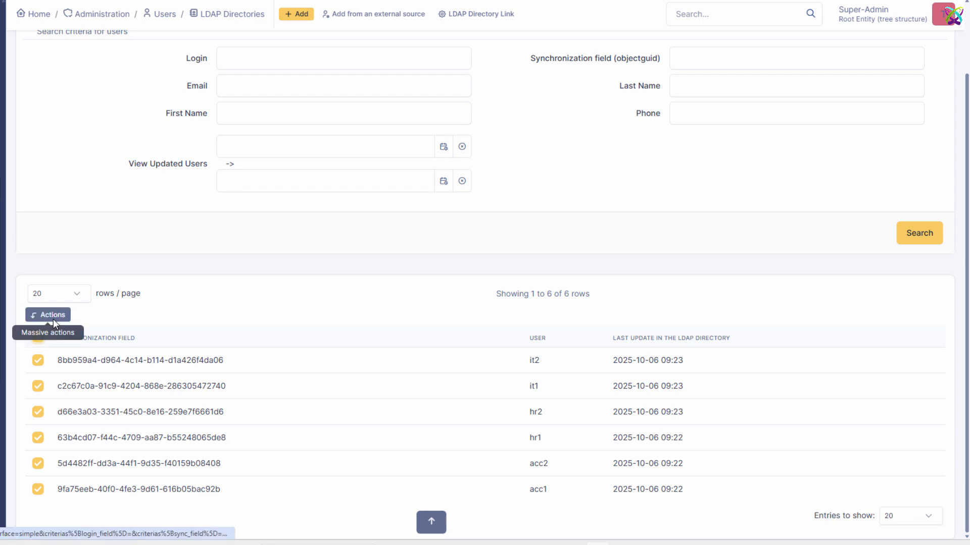
Step: Import the six selected users and check the Users list now shows 11 users
{"action": "left_click", "coordinate": [53, 316]}
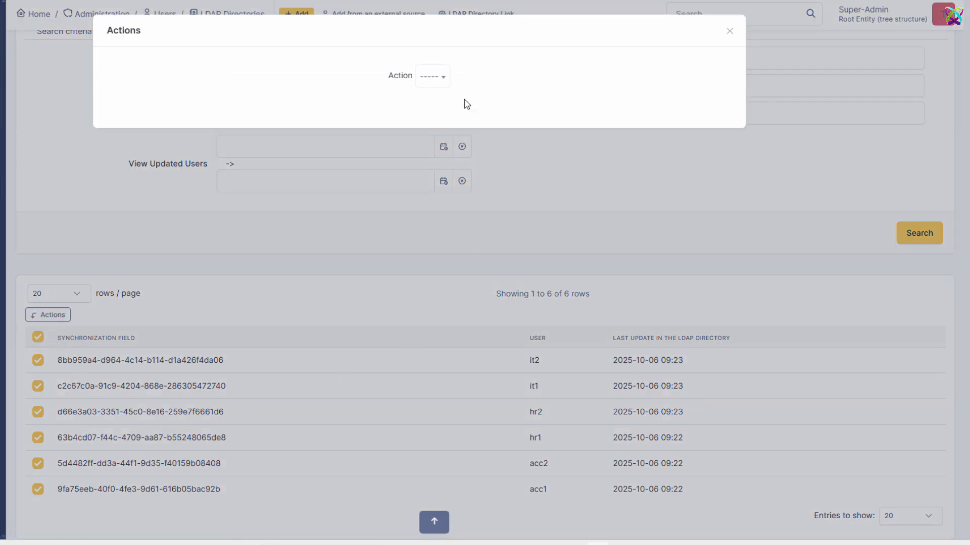
{"action": "left_click", "coordinate": [444, 76]}
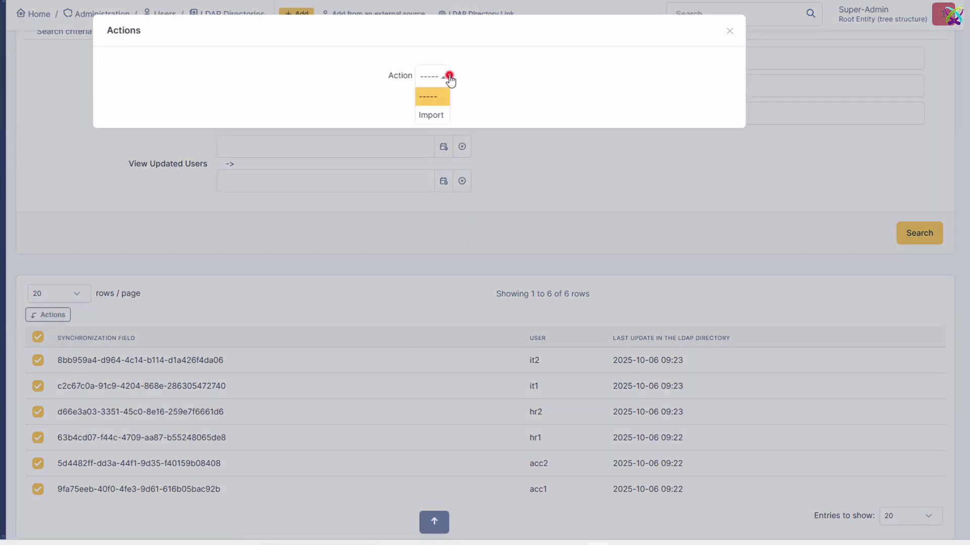
{"action": "left_click", "coordinate": [435, 116]}
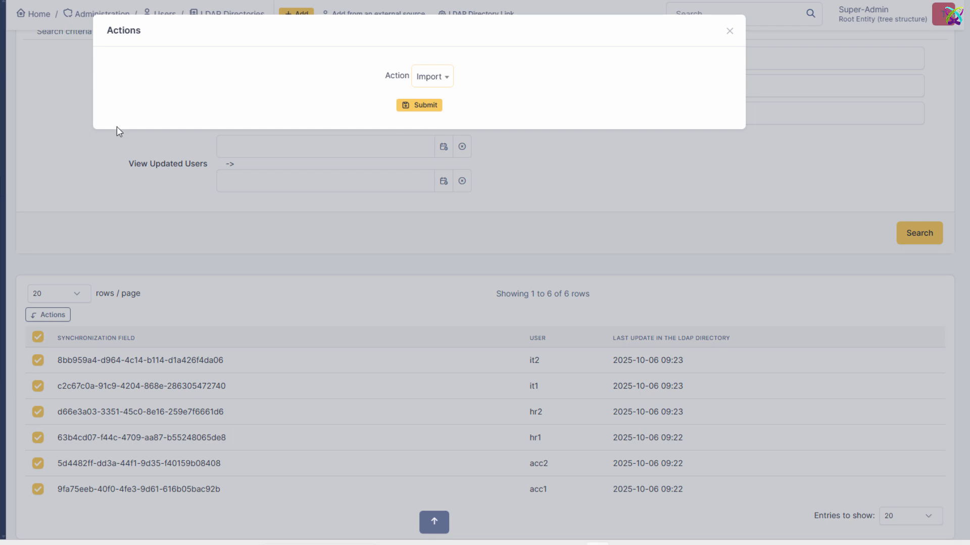
{"action": "left_click", "coordinate": [414, 105]}
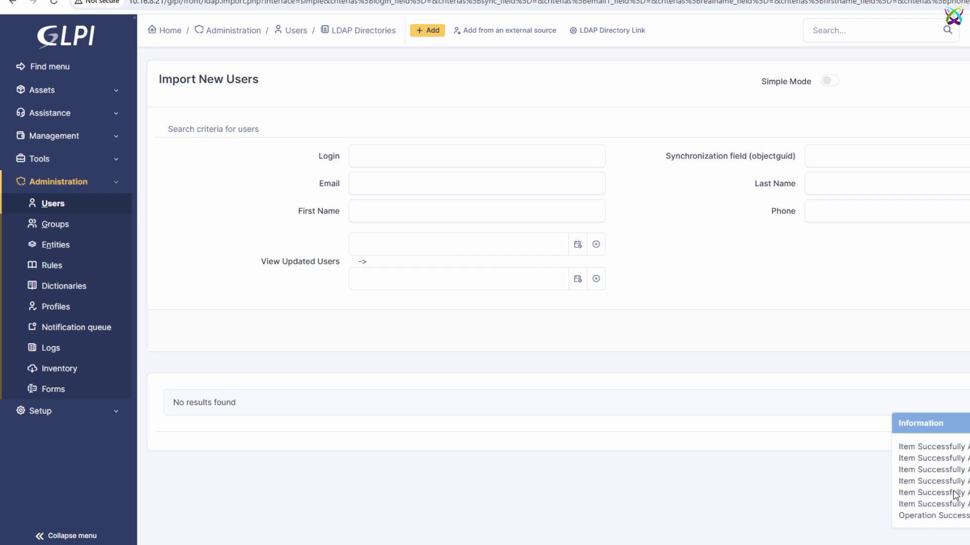
{"action": "left_click", "coordinate": [58, 208]}
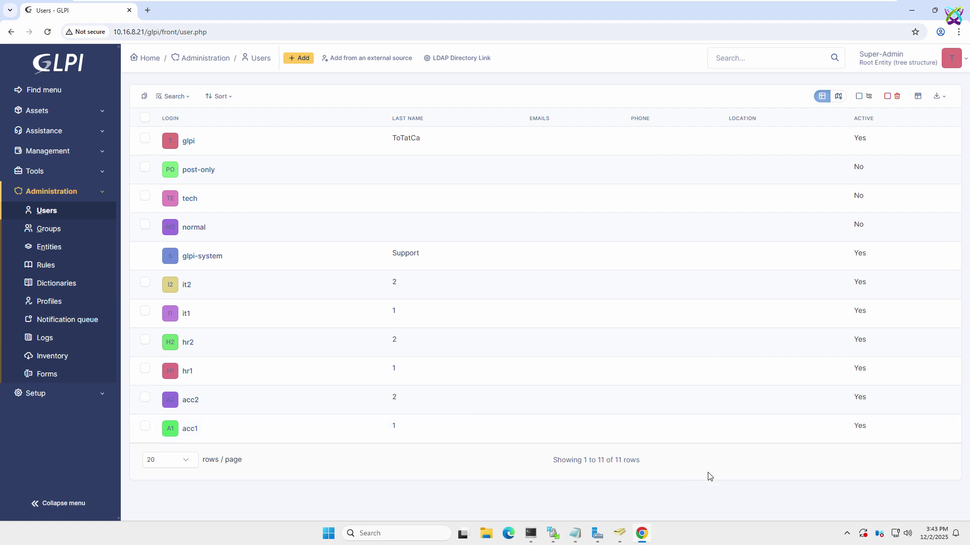
Step: Open a Chrome Incognito window and load the GLPI login page at 10.16.8.21/glpi/
{"action": "left_click", "coordinate": [957, 34]}
{"action": "left_click", "coordinate": [859, 108]}
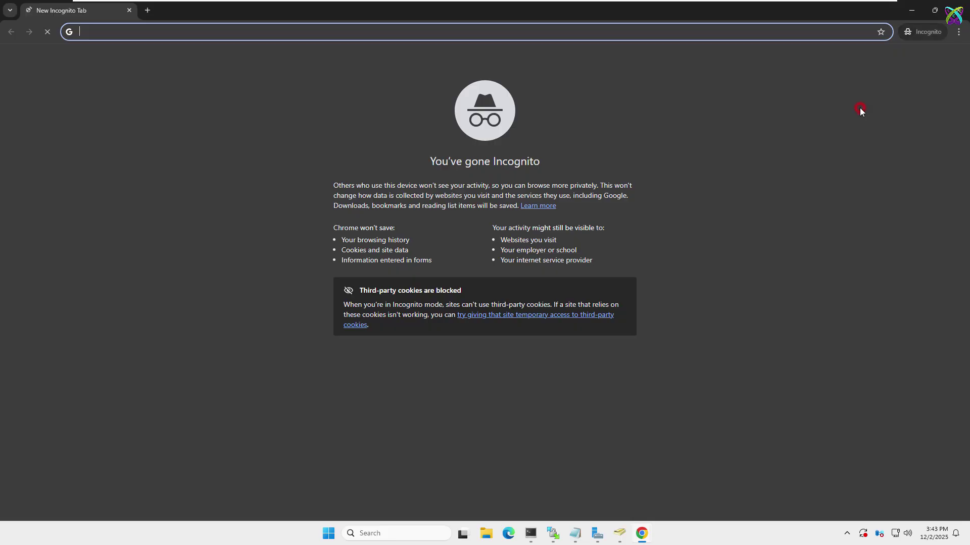
{"action": "type", "text": "10.16."}
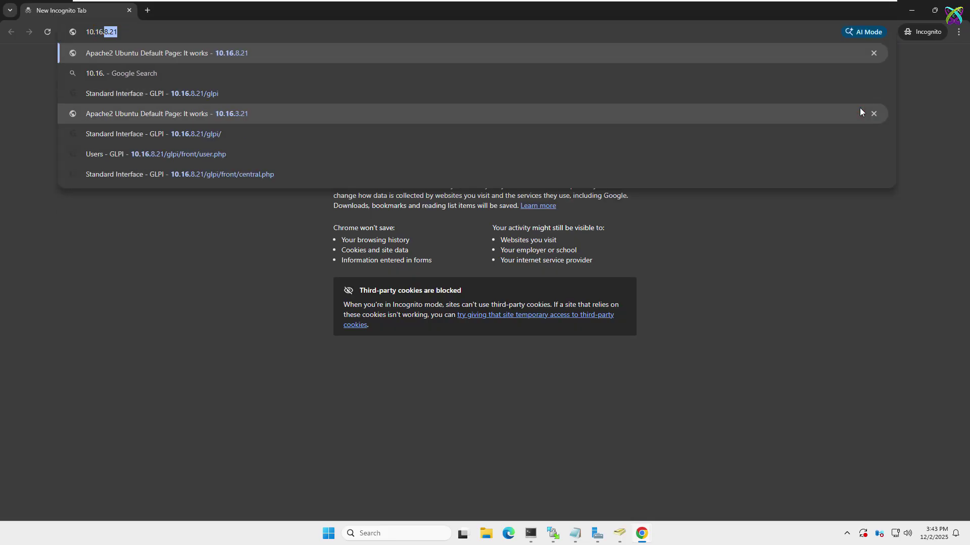
{"action": "type", "text": "8.21/glpi/"}
{"action": "key", "text": "Return"}
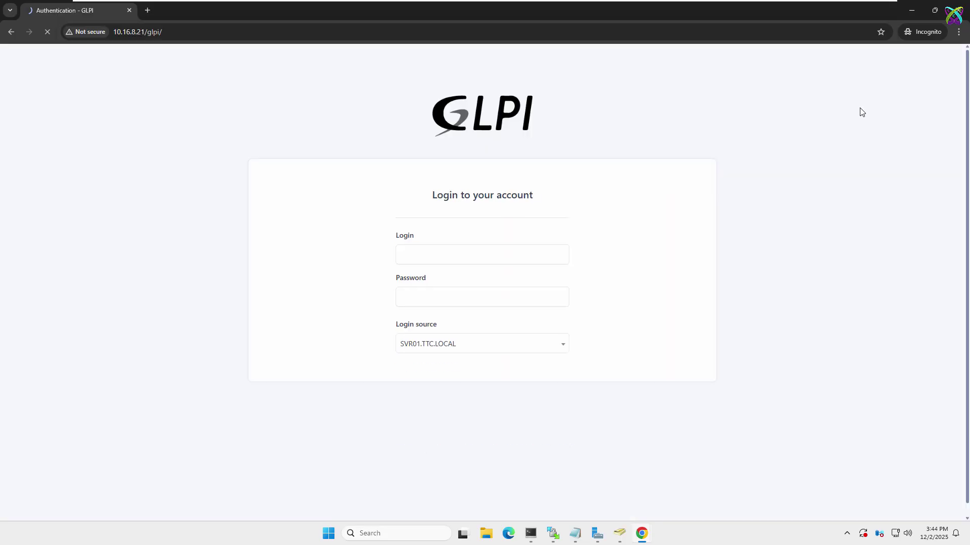
Step: Sign in with the imported directory user's login and password, using SVR01.TTC.LOCAL as source
{"action": "left_click", "coordinate": [522, 245]}
{"action": "type", "text": "it1"}
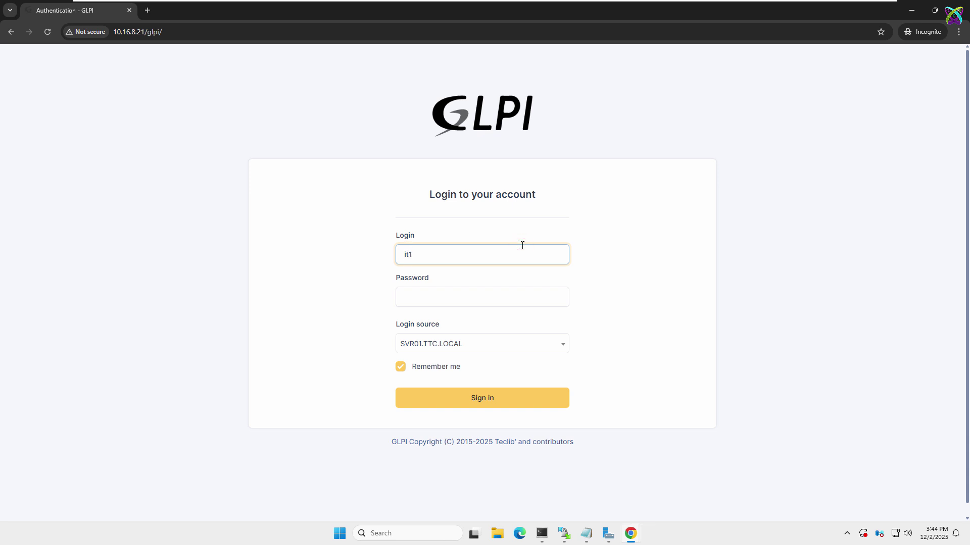
{"action": "key", "text": "Tab"}
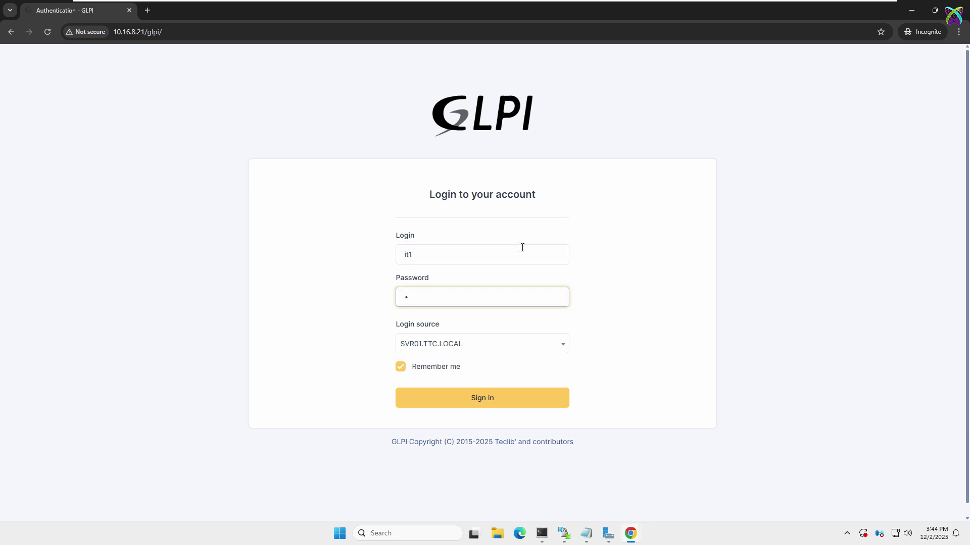
{"action": "left_click", "coordinate": [475, 345]}
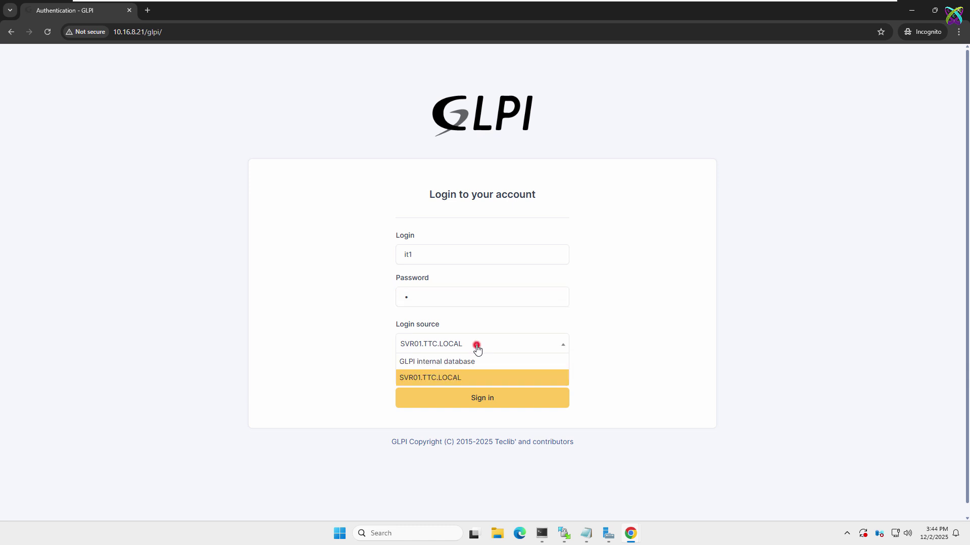
{"action": "left_click", "coordinate": [514, 377]}
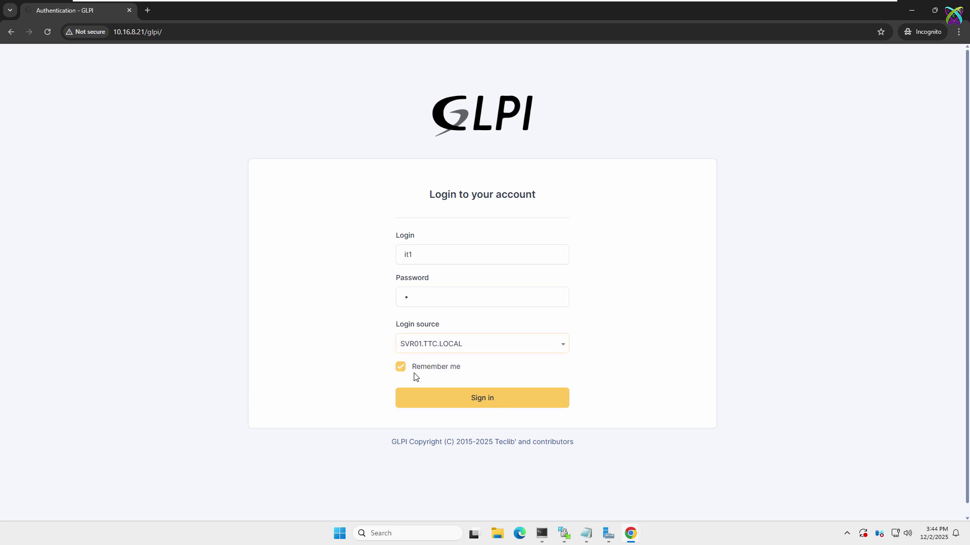
{"action": "left_click", "coordinate": [455, 400]}
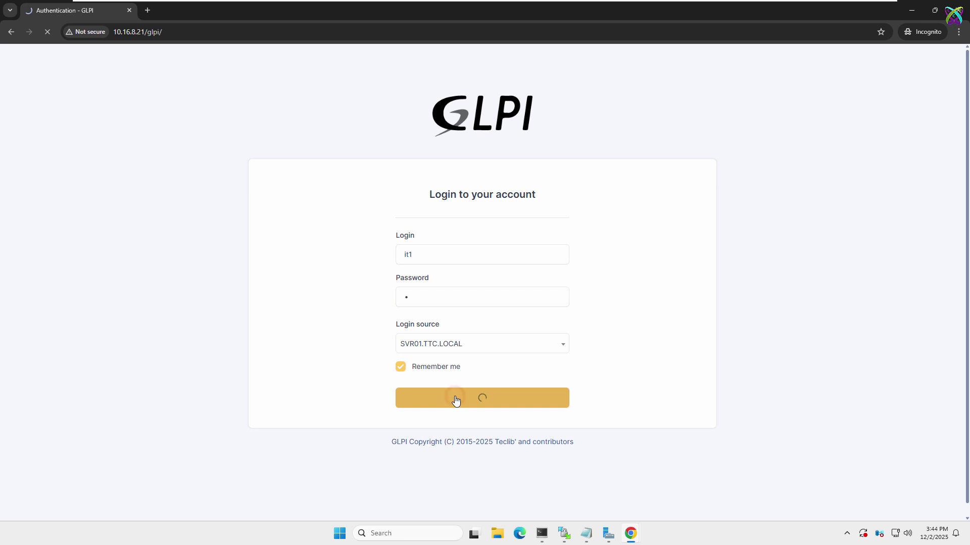